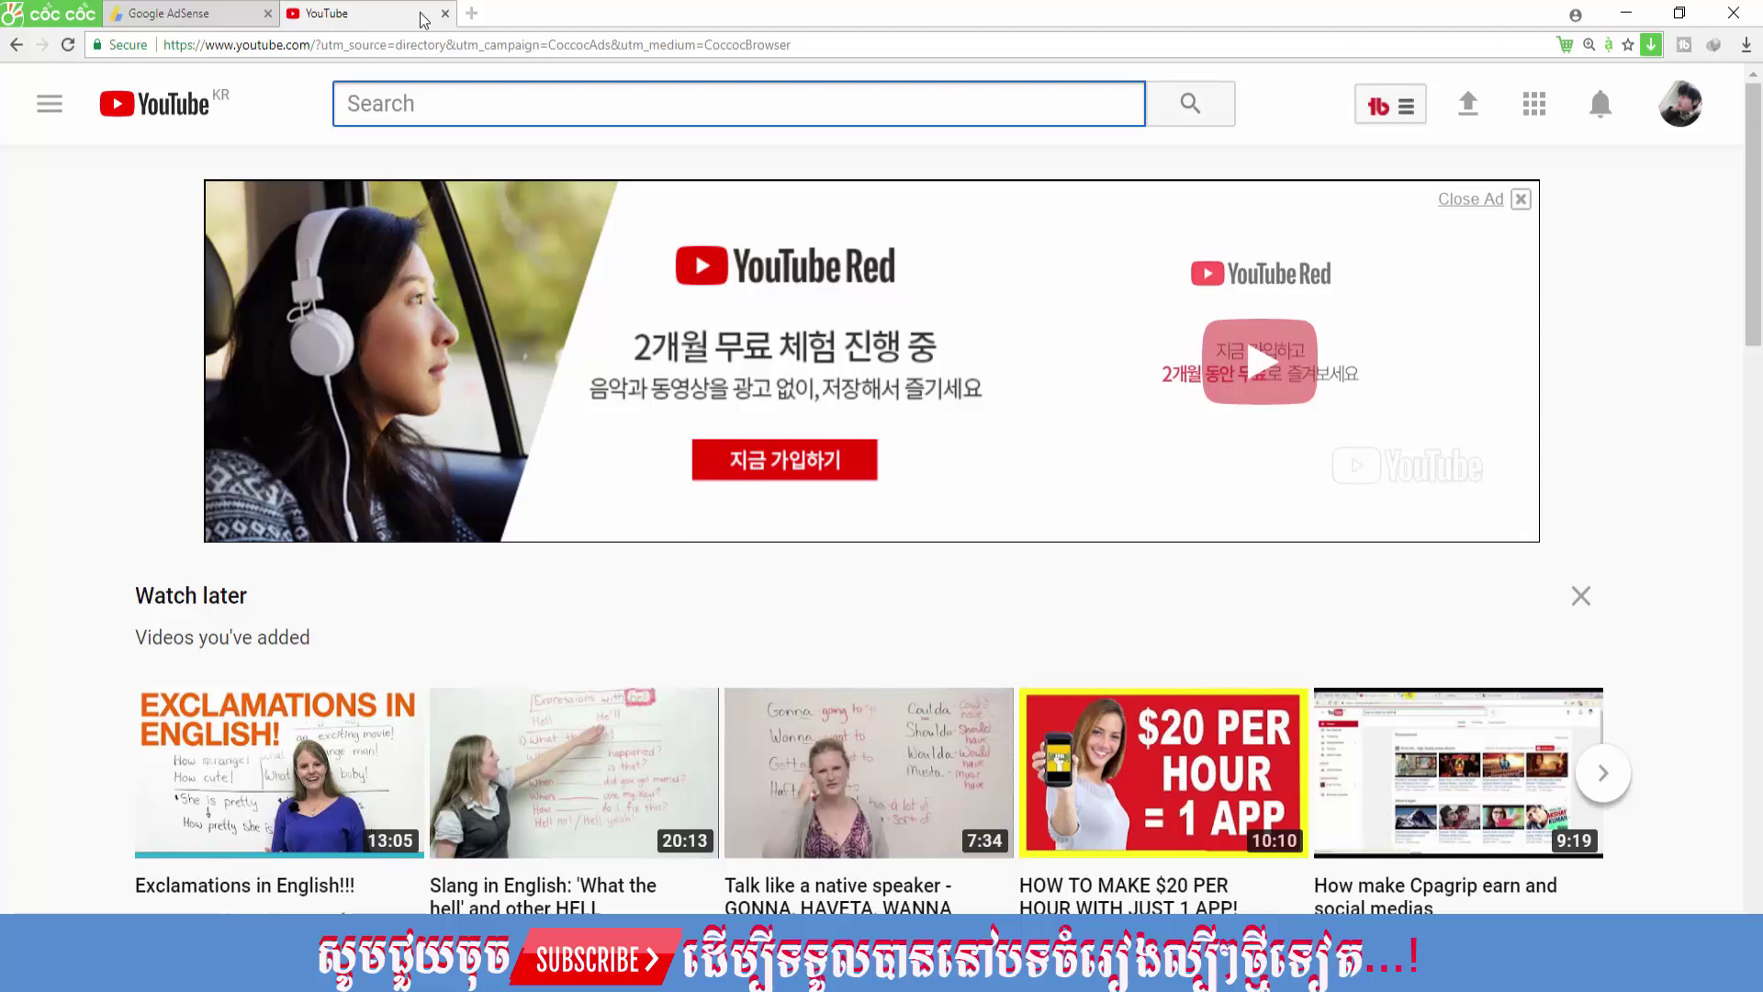
Switch to the Google AdSense tab and scroll the Home dashboard showing the $14.55 balance
{"action": "left_click", "coordinate": [190, 13]}
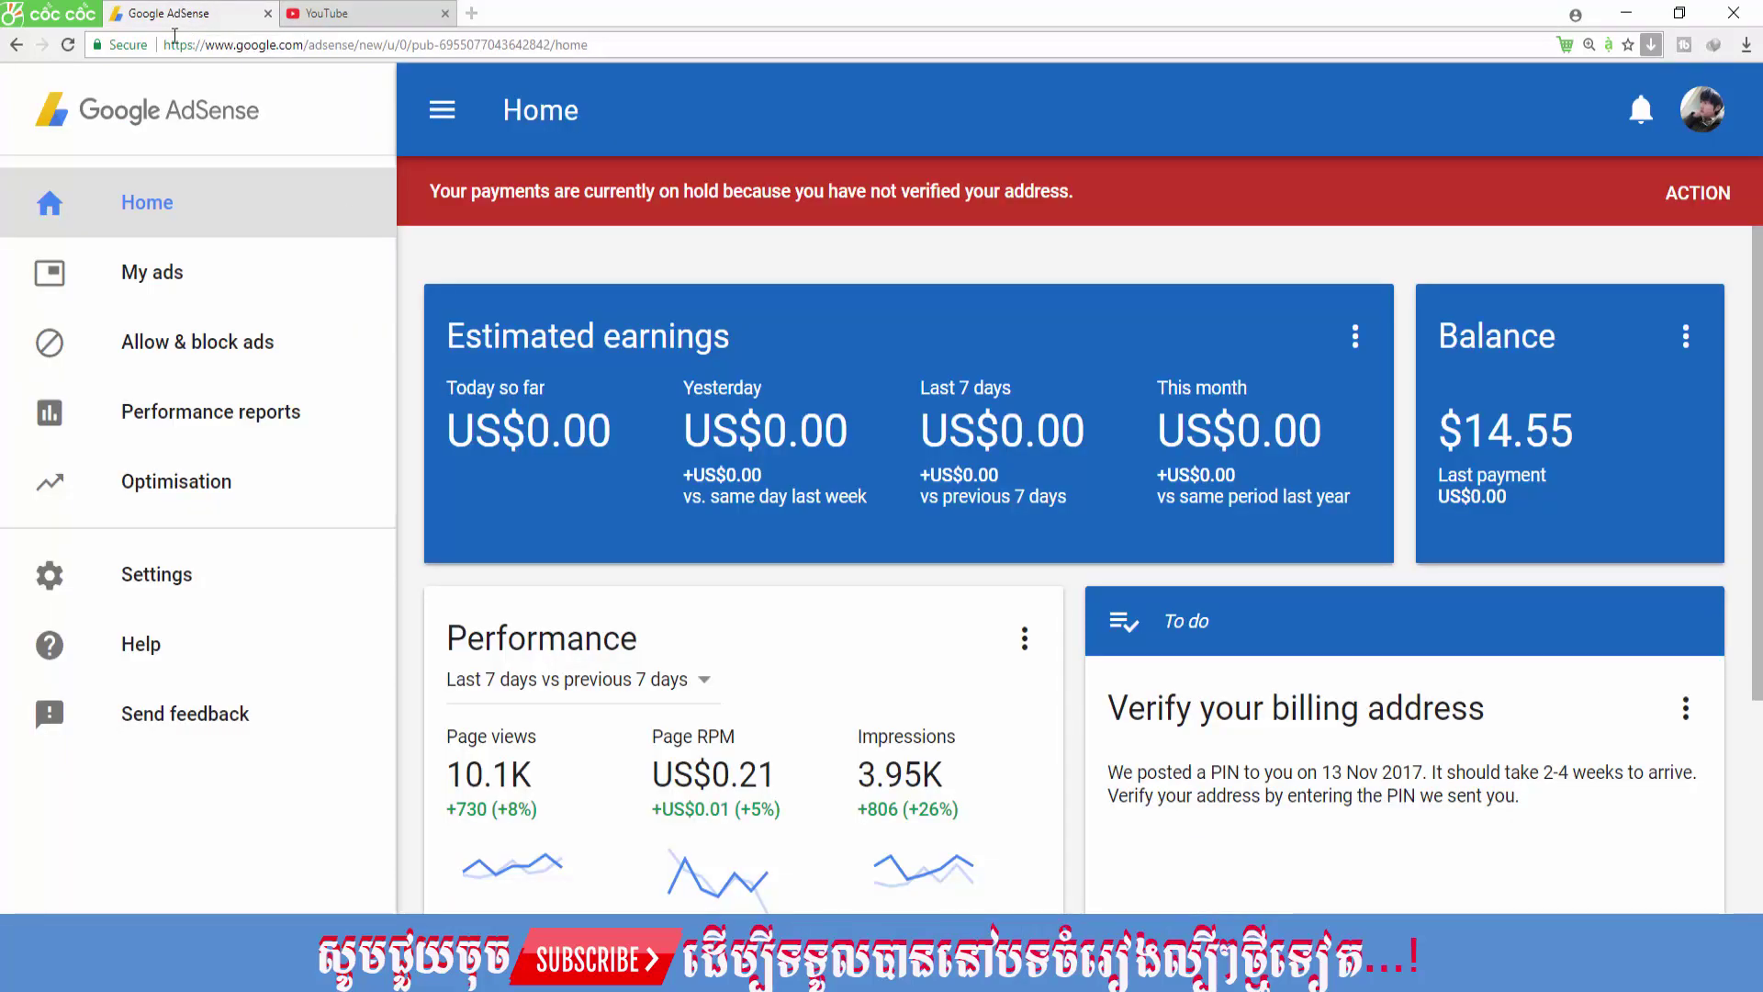
{"action": "scroll", "coordinate": [1497, 524], "scroll_direction": "down", "scroll_amount": 1}
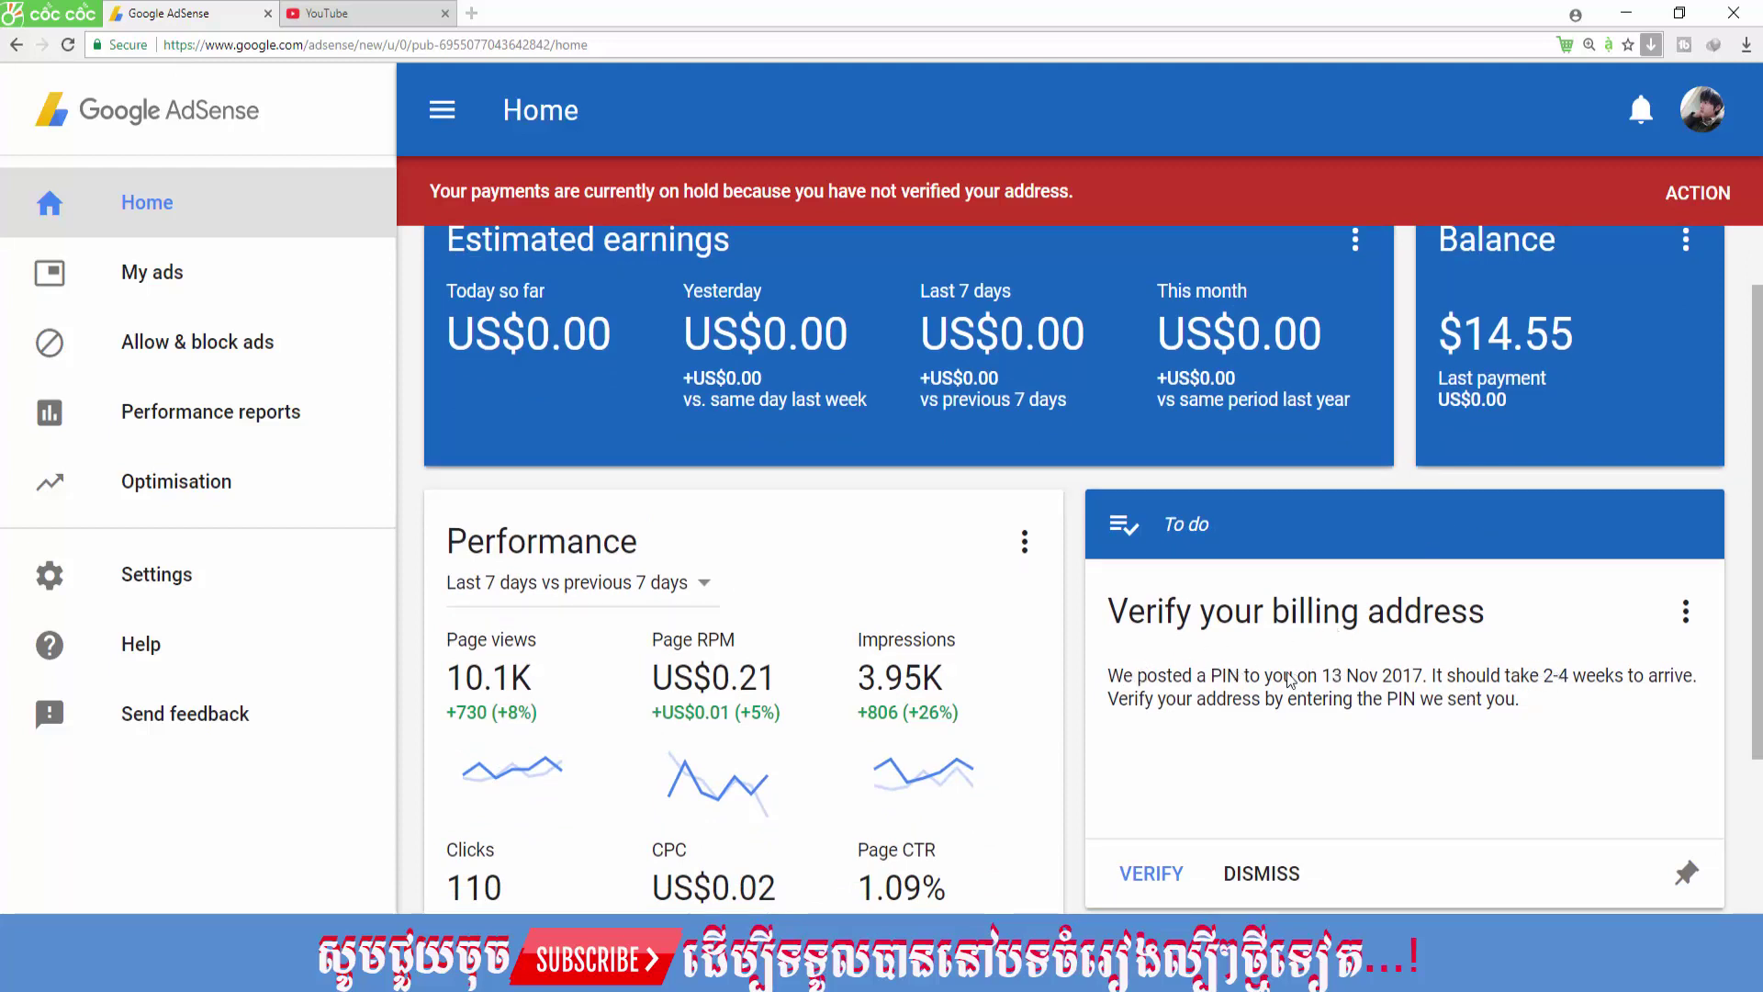
{"action": "scroll", "coordinate": [1277, 602], "scroll_direction": "up", "scroll_amount": 1}
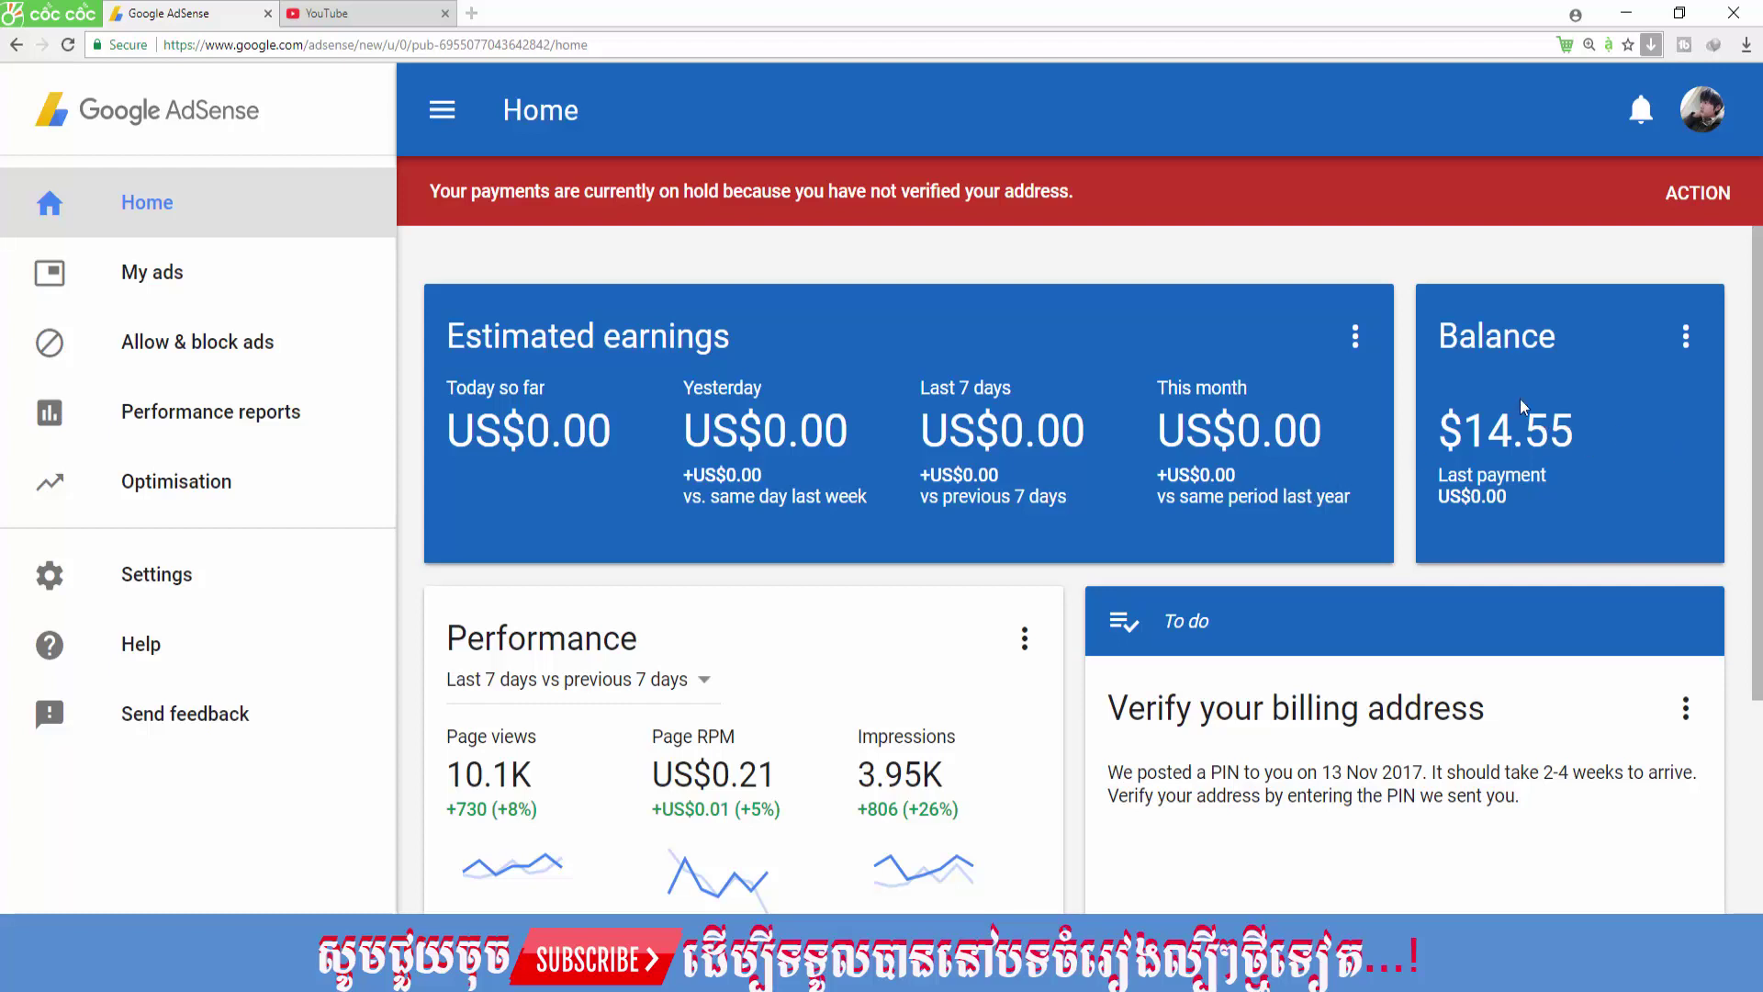
{"action": "scroll", "coordinate": [1318, 577], "scroll_direction": "down", "scroll_amount": 1}
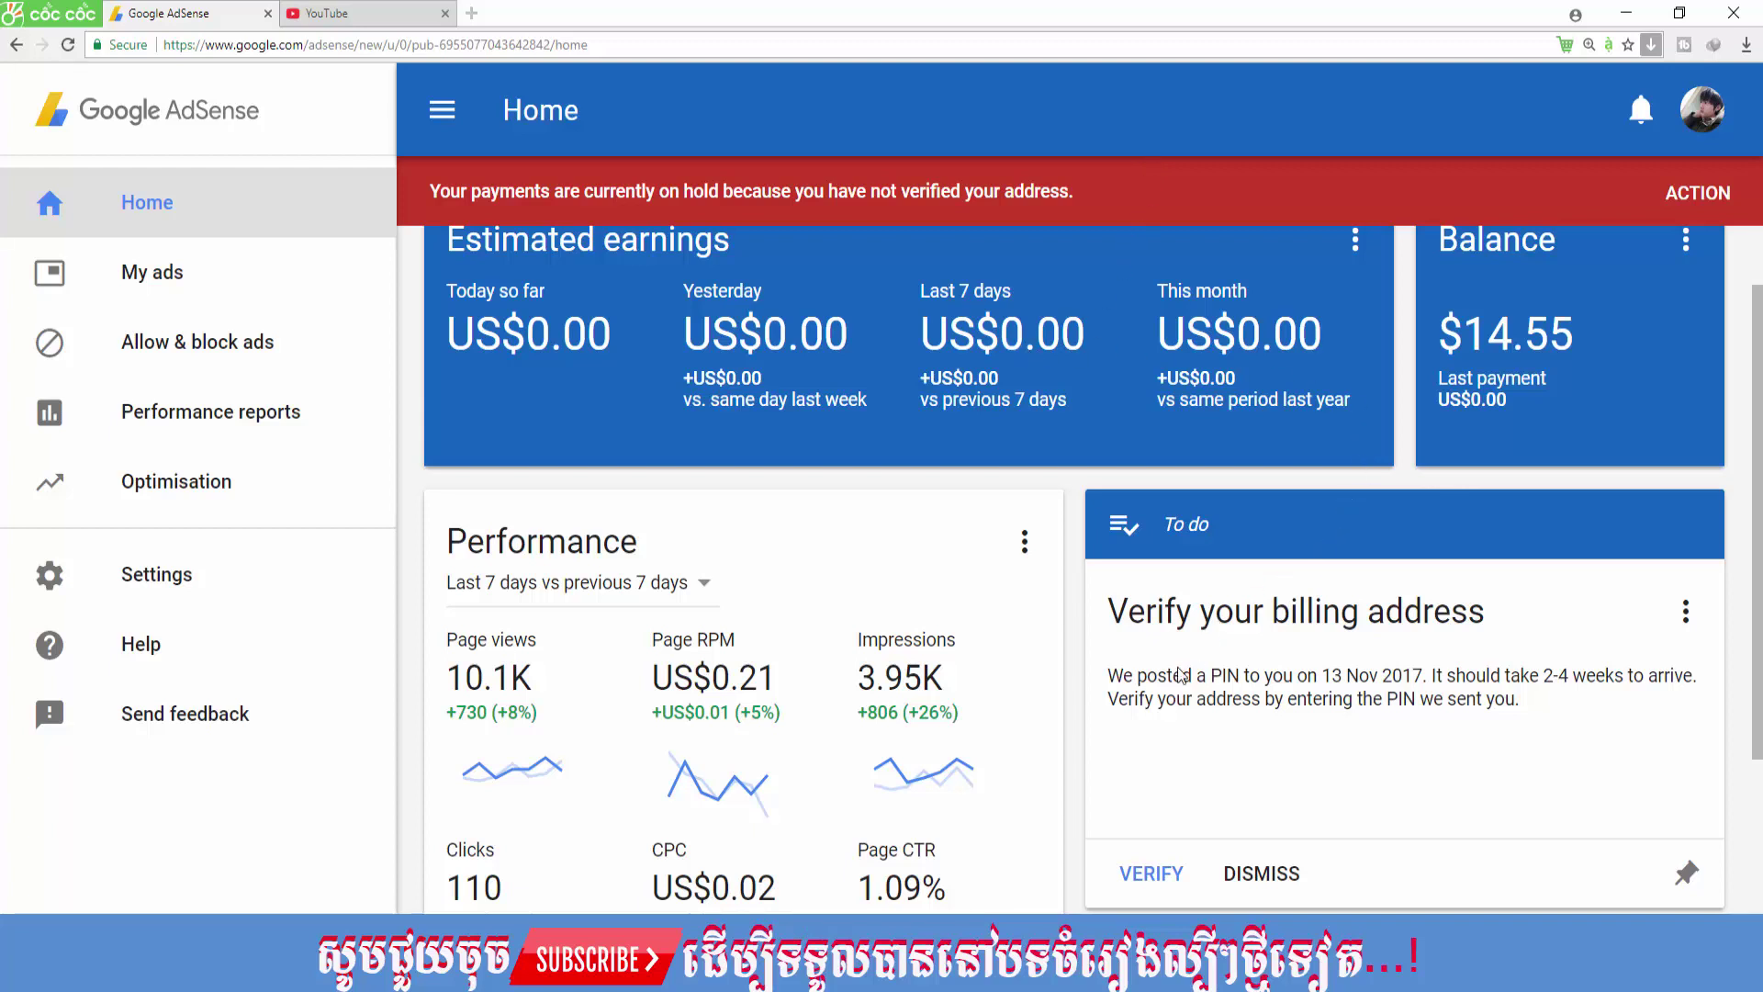
Review the red payments-on-hold banner and open its Verify address page via ACTION
{"action": "left_click_drag", "start_coordinate": [1115, 679], "coordinate": [1286, 677]}
{"action": "left_click_drag", "start_coordinate": [428, 191], "coordinate": [400, 162]}
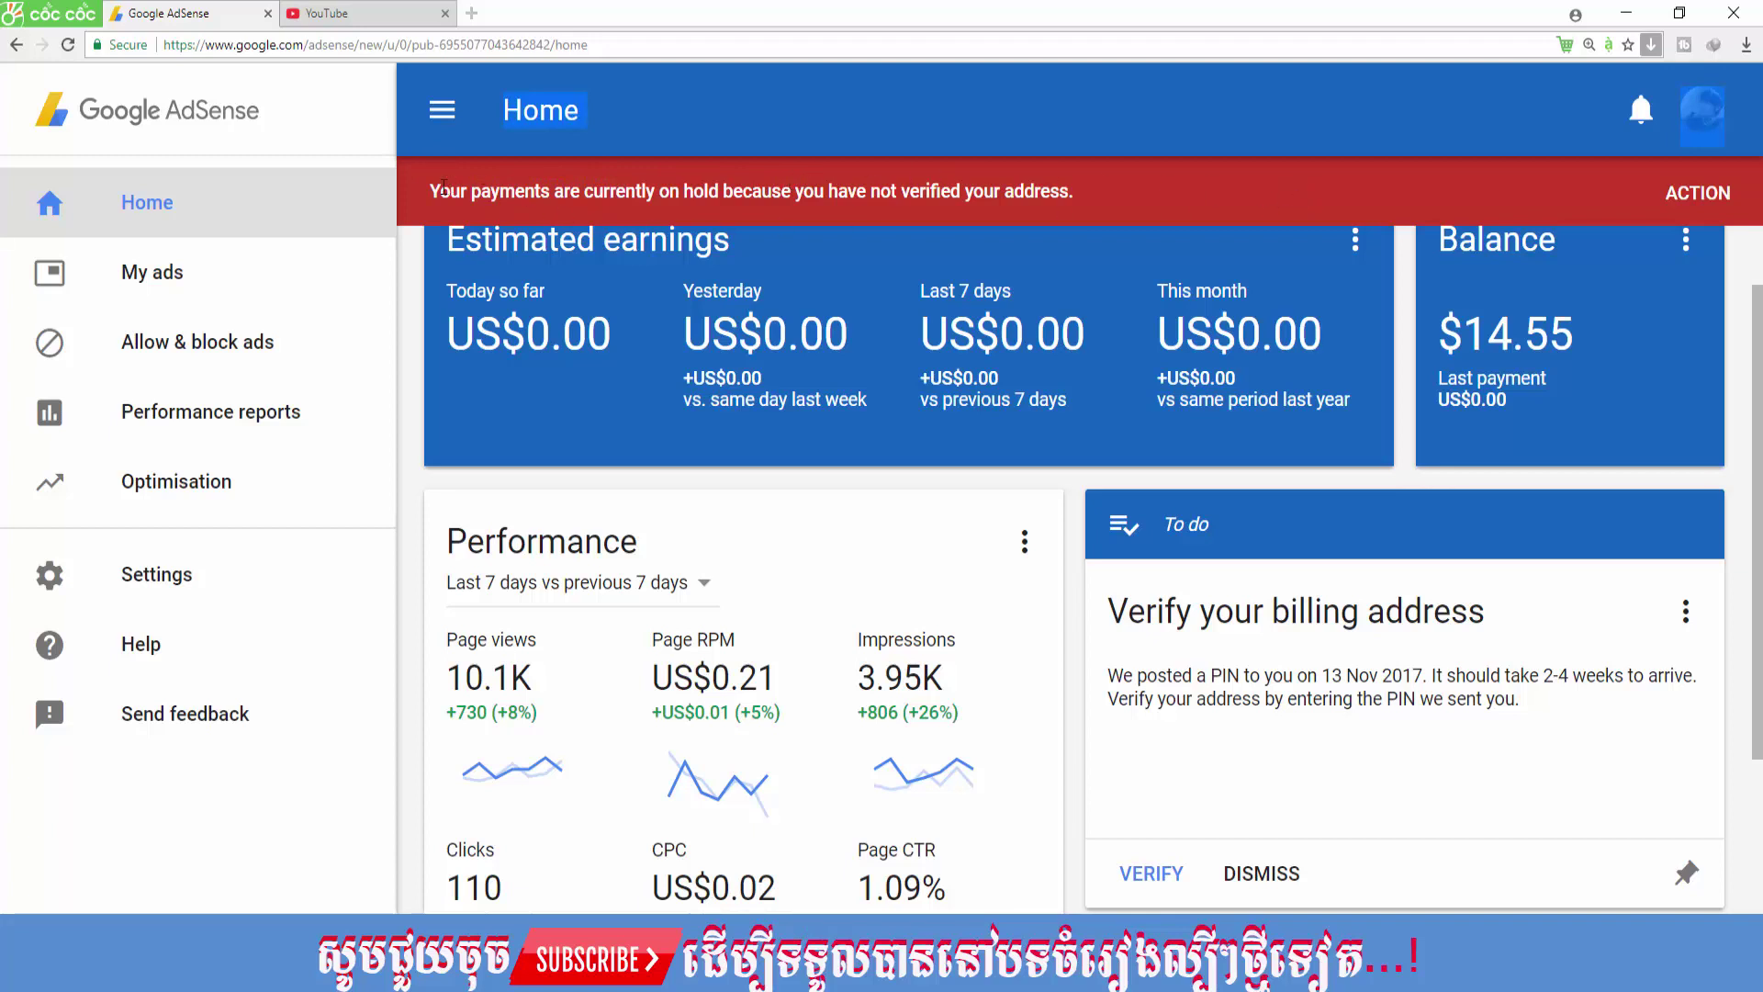
{"action": "mouse_move", "coordinate": [441, 187]}
{"action": "left_mouse_down"}
{"action": "mouse_move", "coordinate": [592, 186]}
{"action": "mouse_move", "coordinate": [435, 191]}
{"action": "left_mouse_up"}
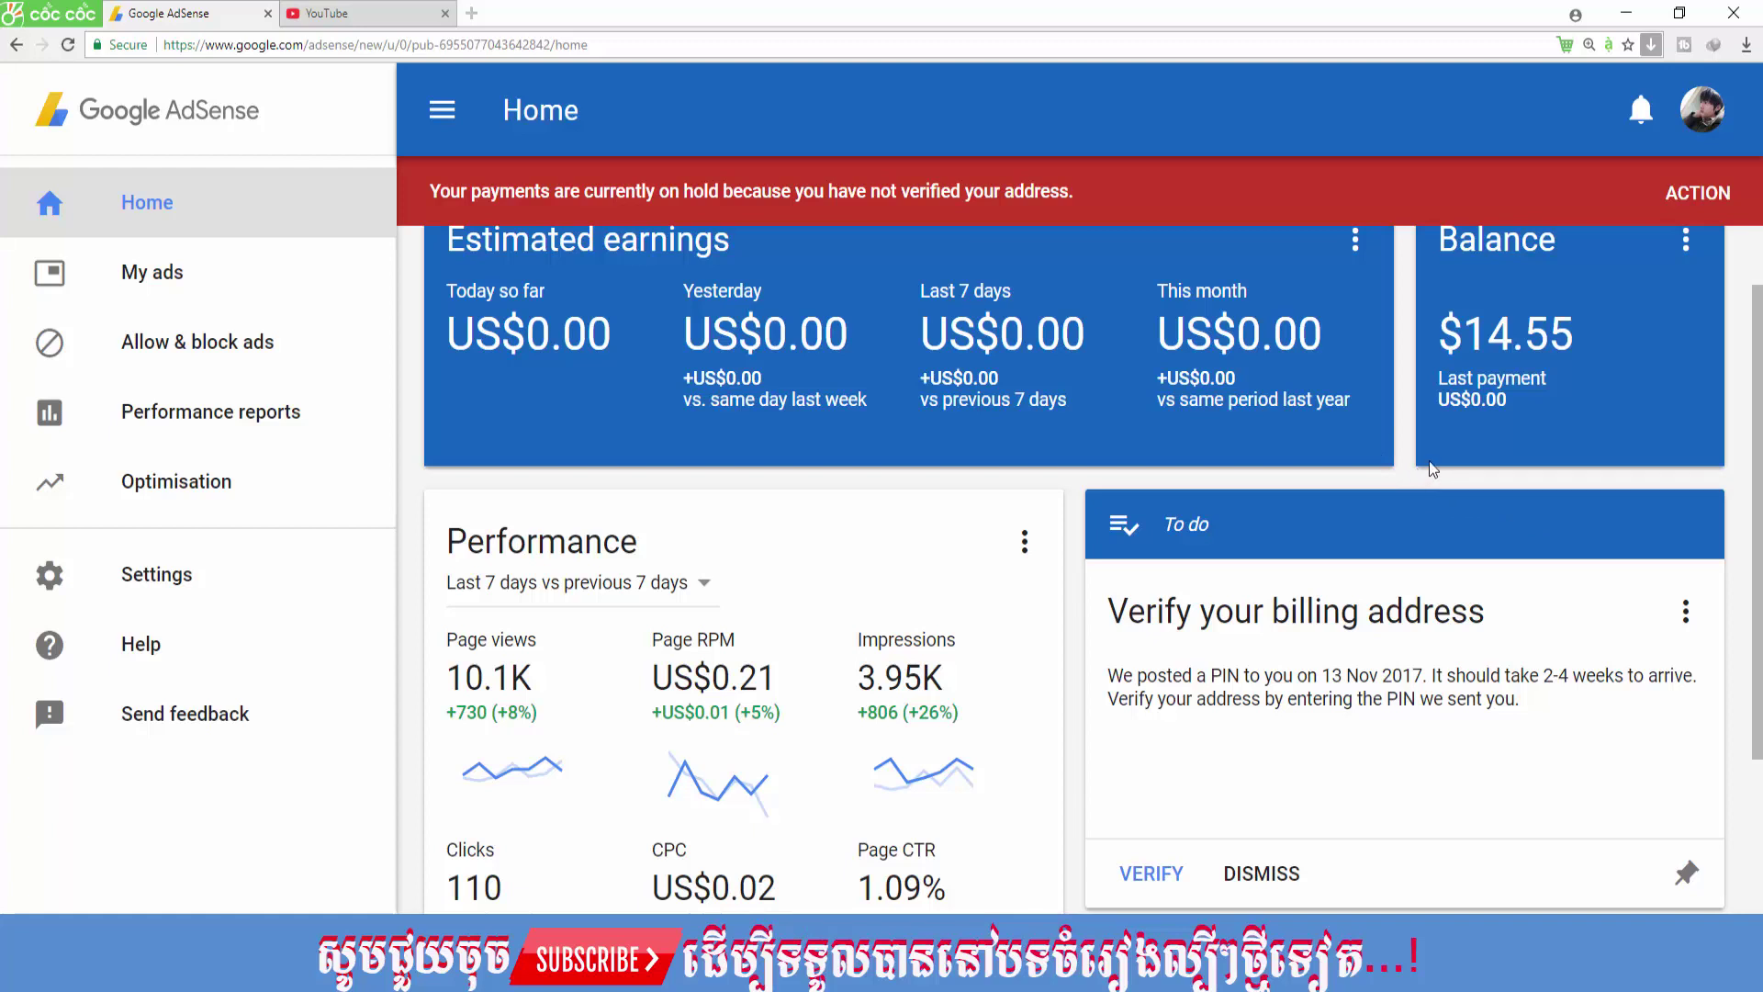
{"action": "left_click", "coordinate": [1659, 215]}
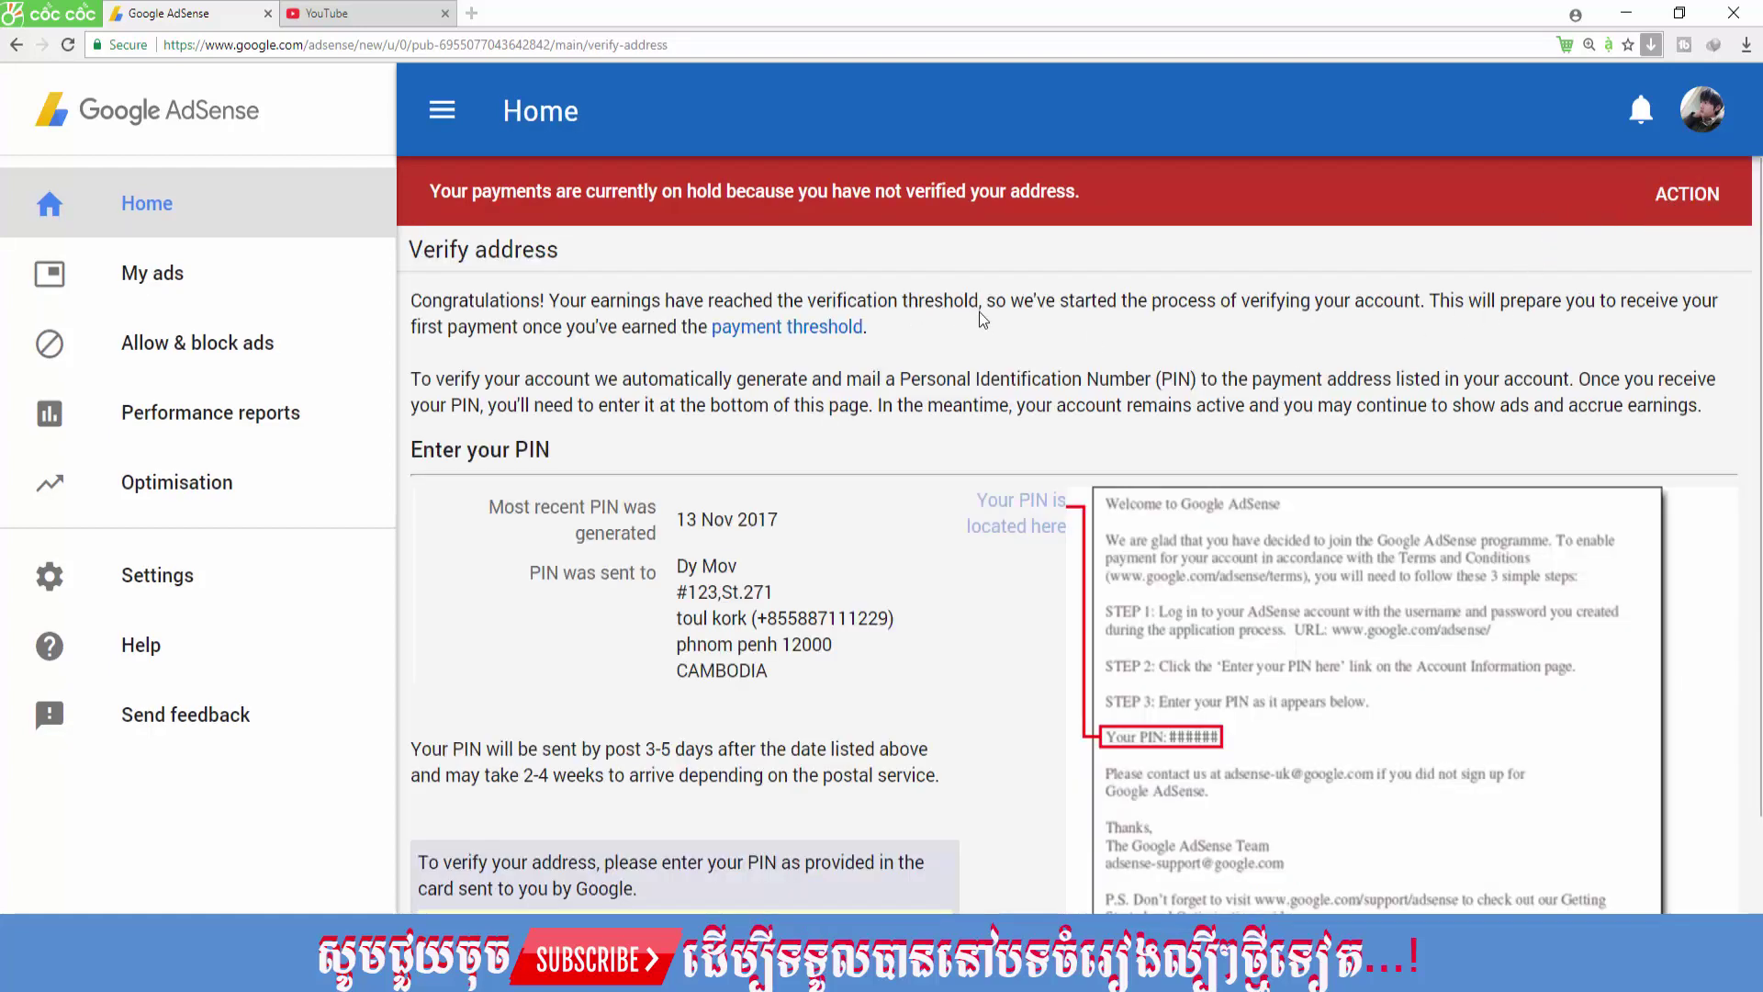
Scroll down the Verify address page to the Enter your PIN box and place the cursor there
{"action": "scroll", "coordinate": [949, 433], "scroll_direction": "down", "scroll_amount": 2}
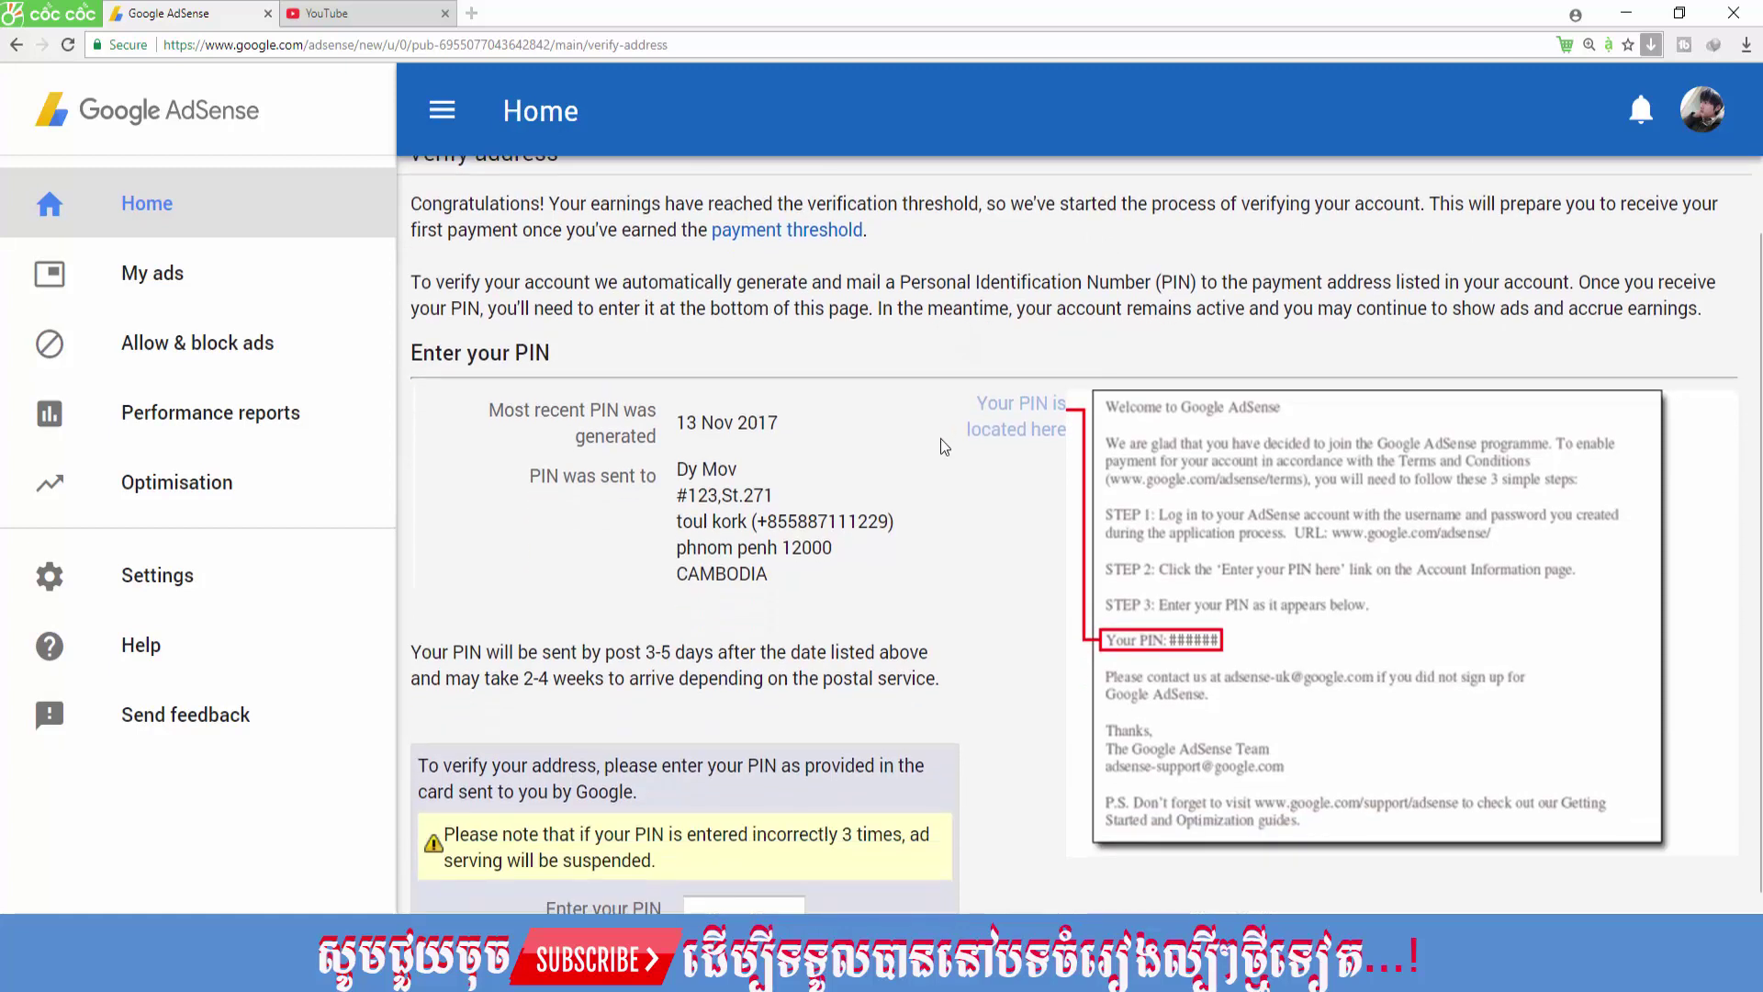
{"action": "scroll", "coordinate": [899, 507], "scroll_direction": "down", "scroll_amount": 1}
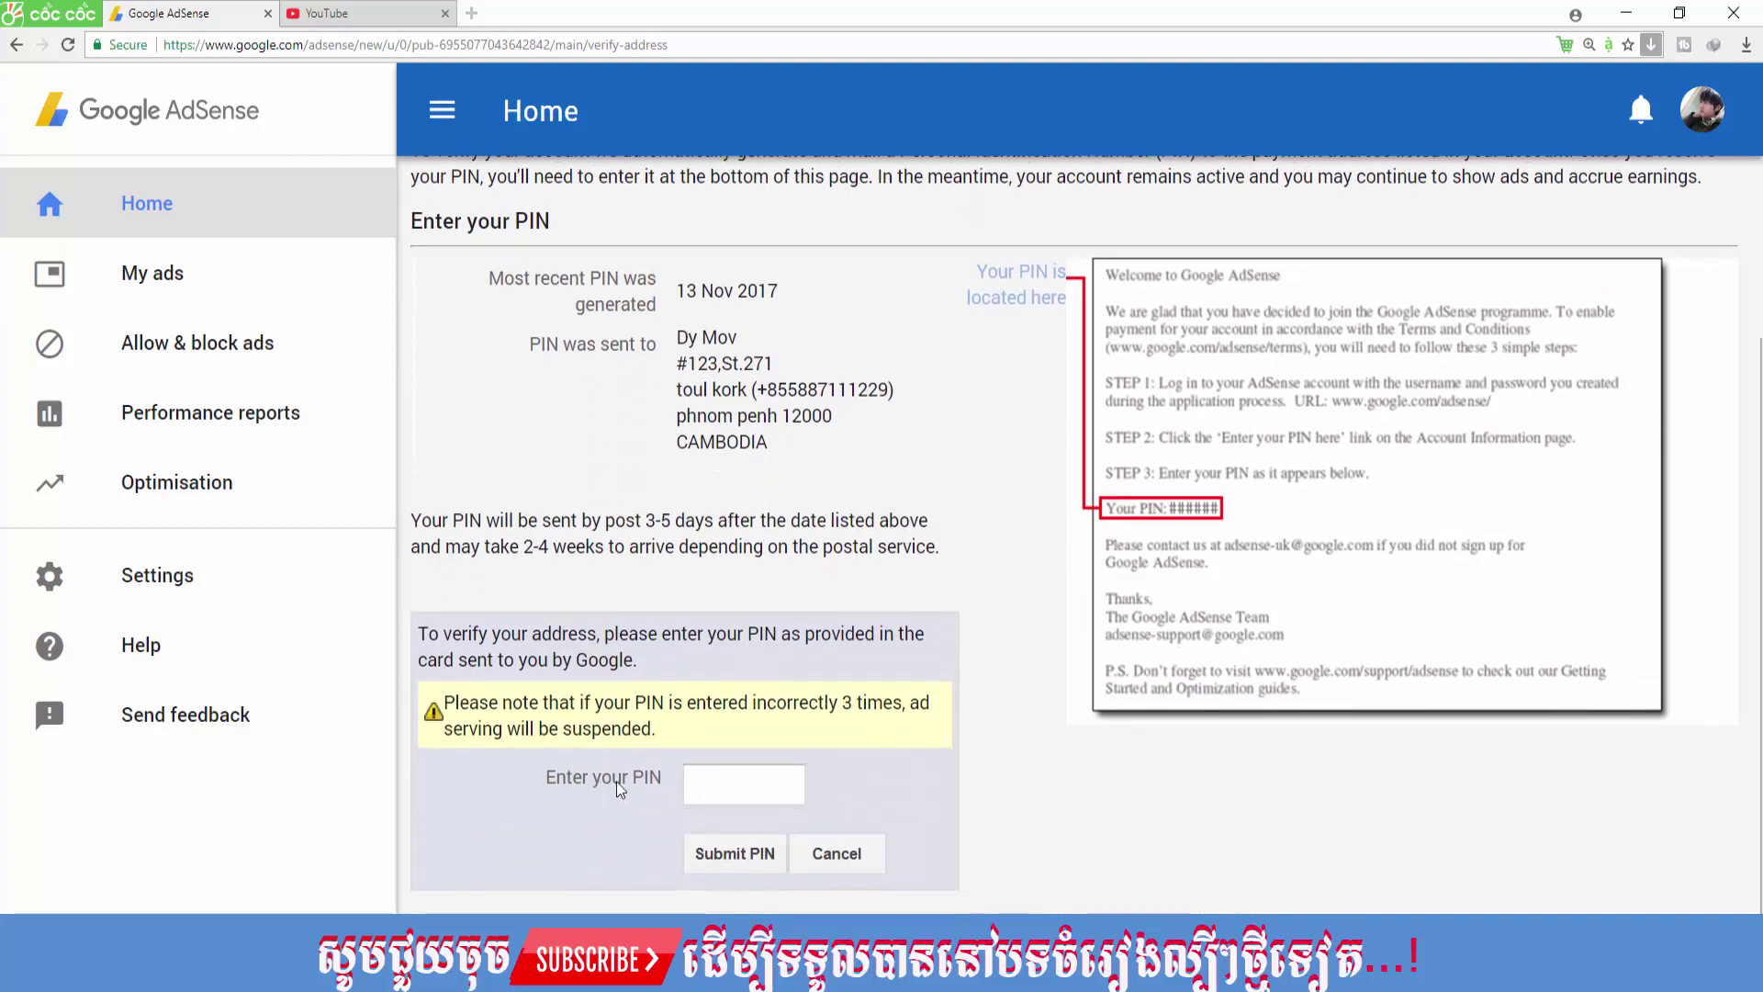
{"action": "left_click", "coordinate": [744, 785]}
{"action": "scroll", "coordinate": [647, 535], "scroll_direction": "up", "scroll_amount": 2}
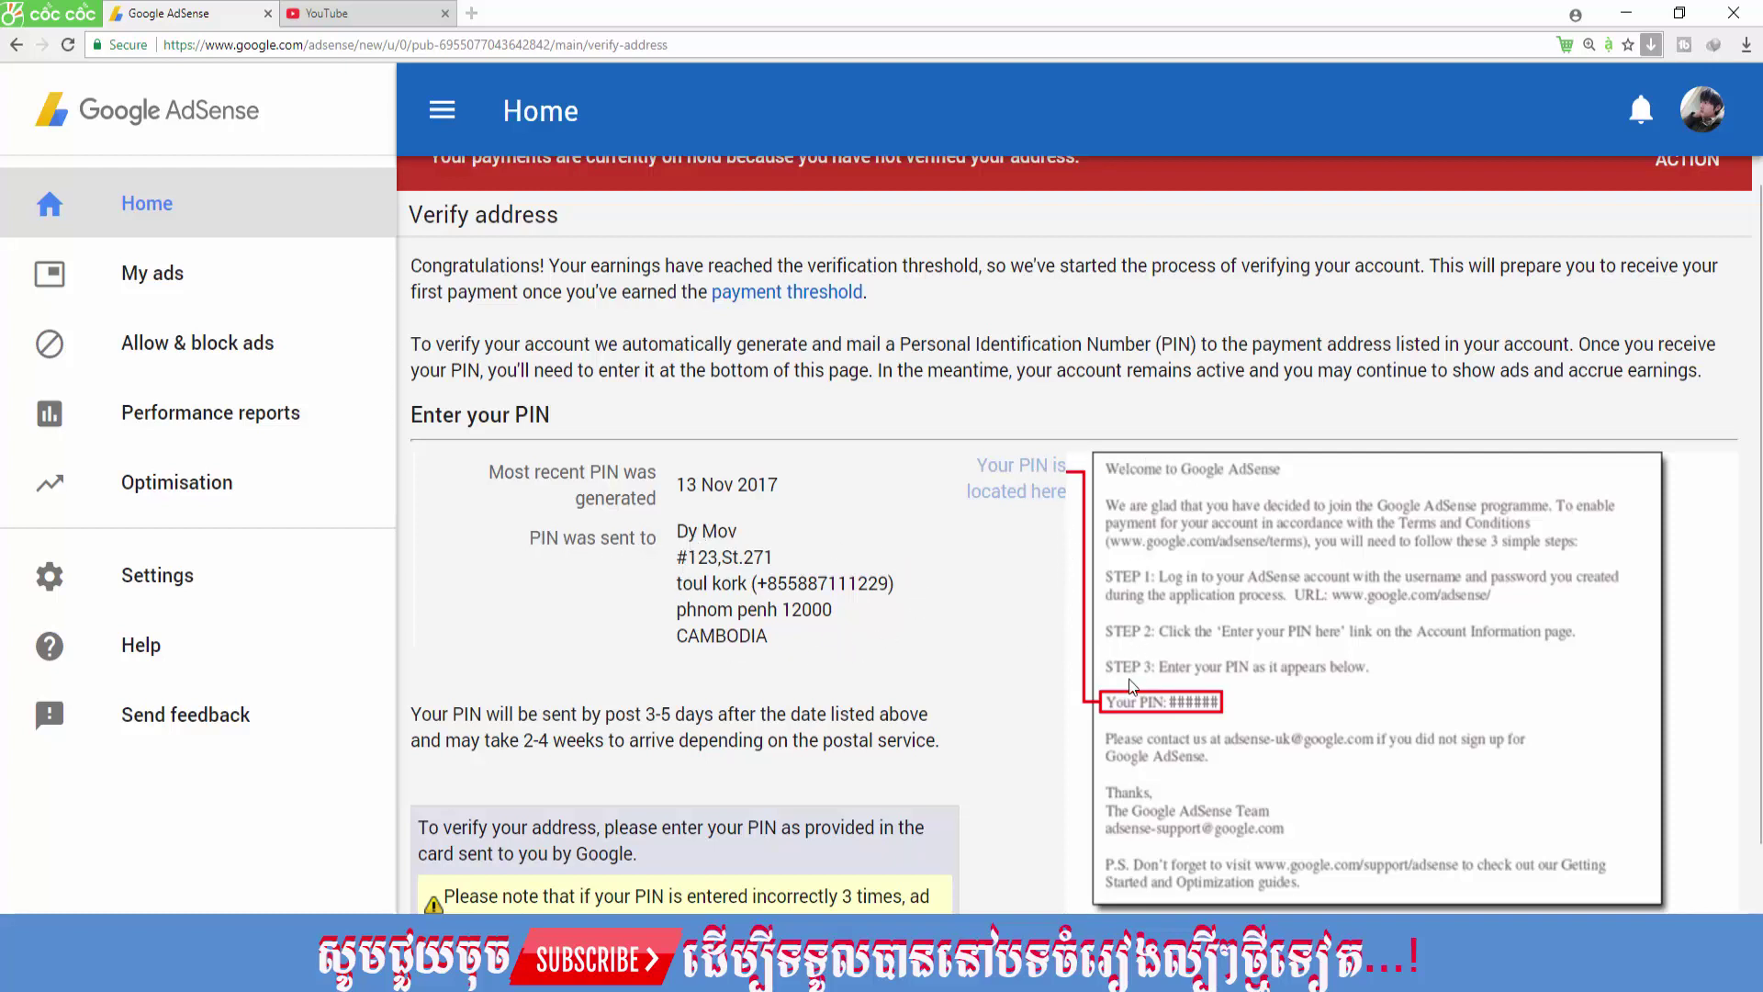
{"action": "scroll", "coordinate": [1131, 685], "scroll_direction": "down", "scroll_amount": 1}
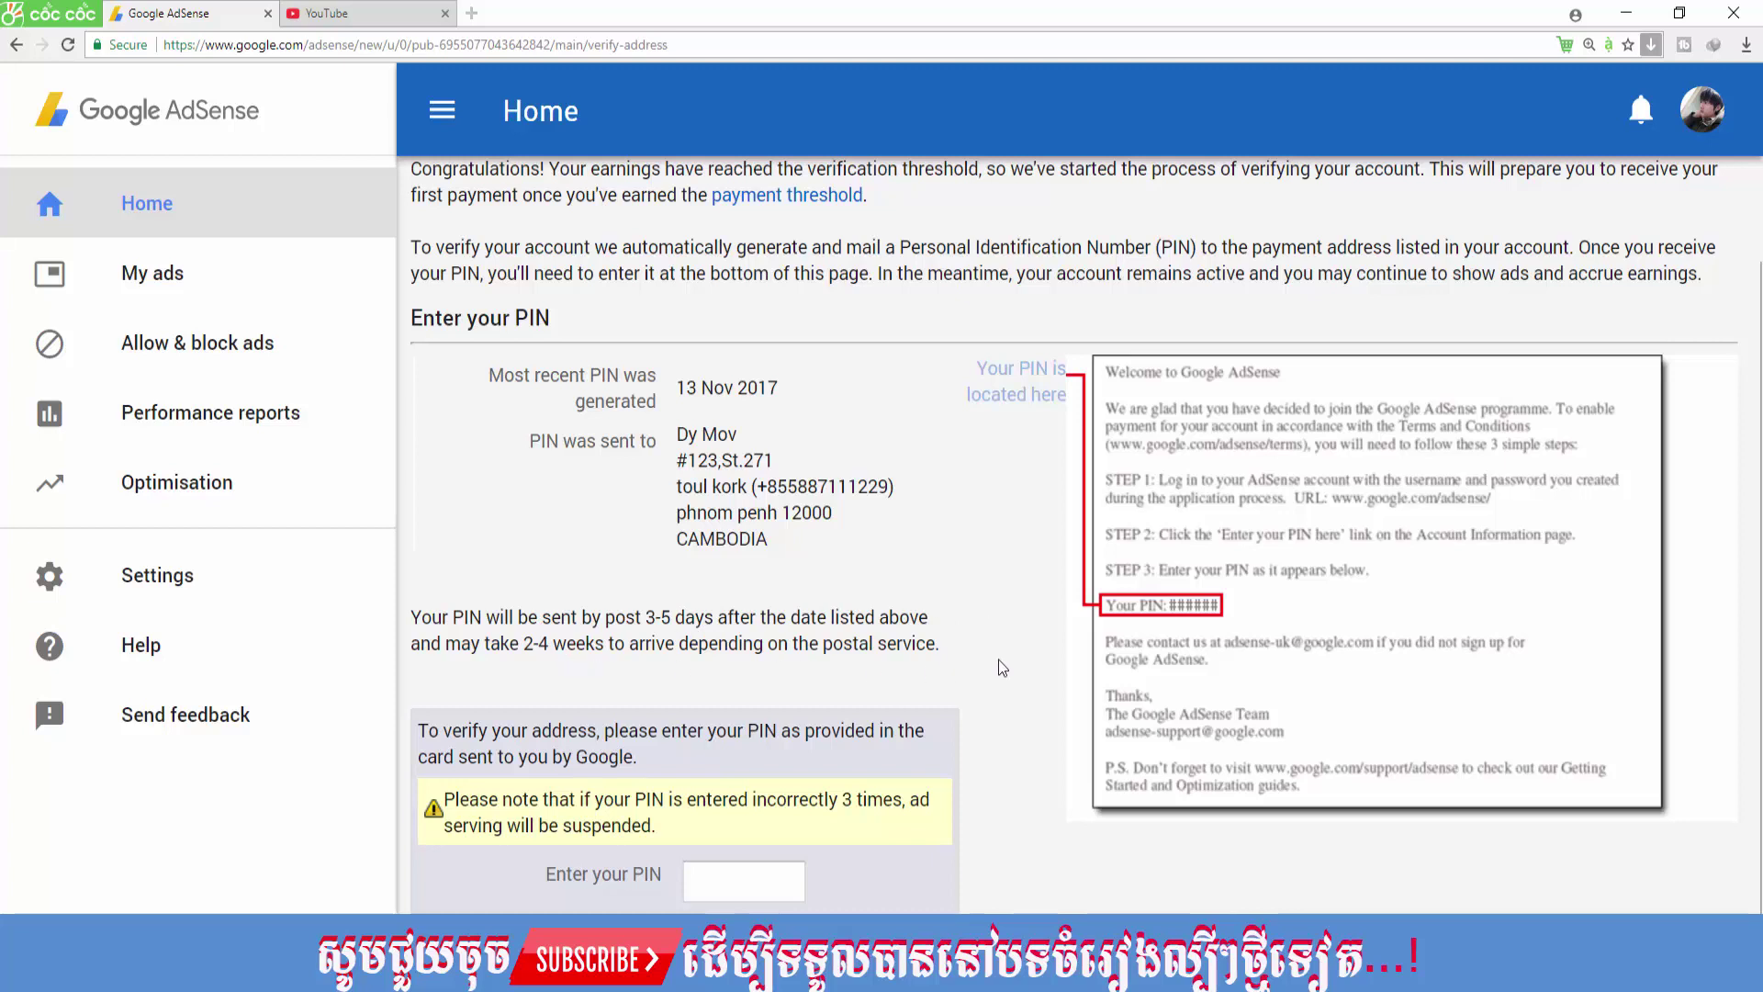
{"action": "scroll", "coordinate": [1022, 657], "scroll_direction": "down", "scroll_amount": 1}
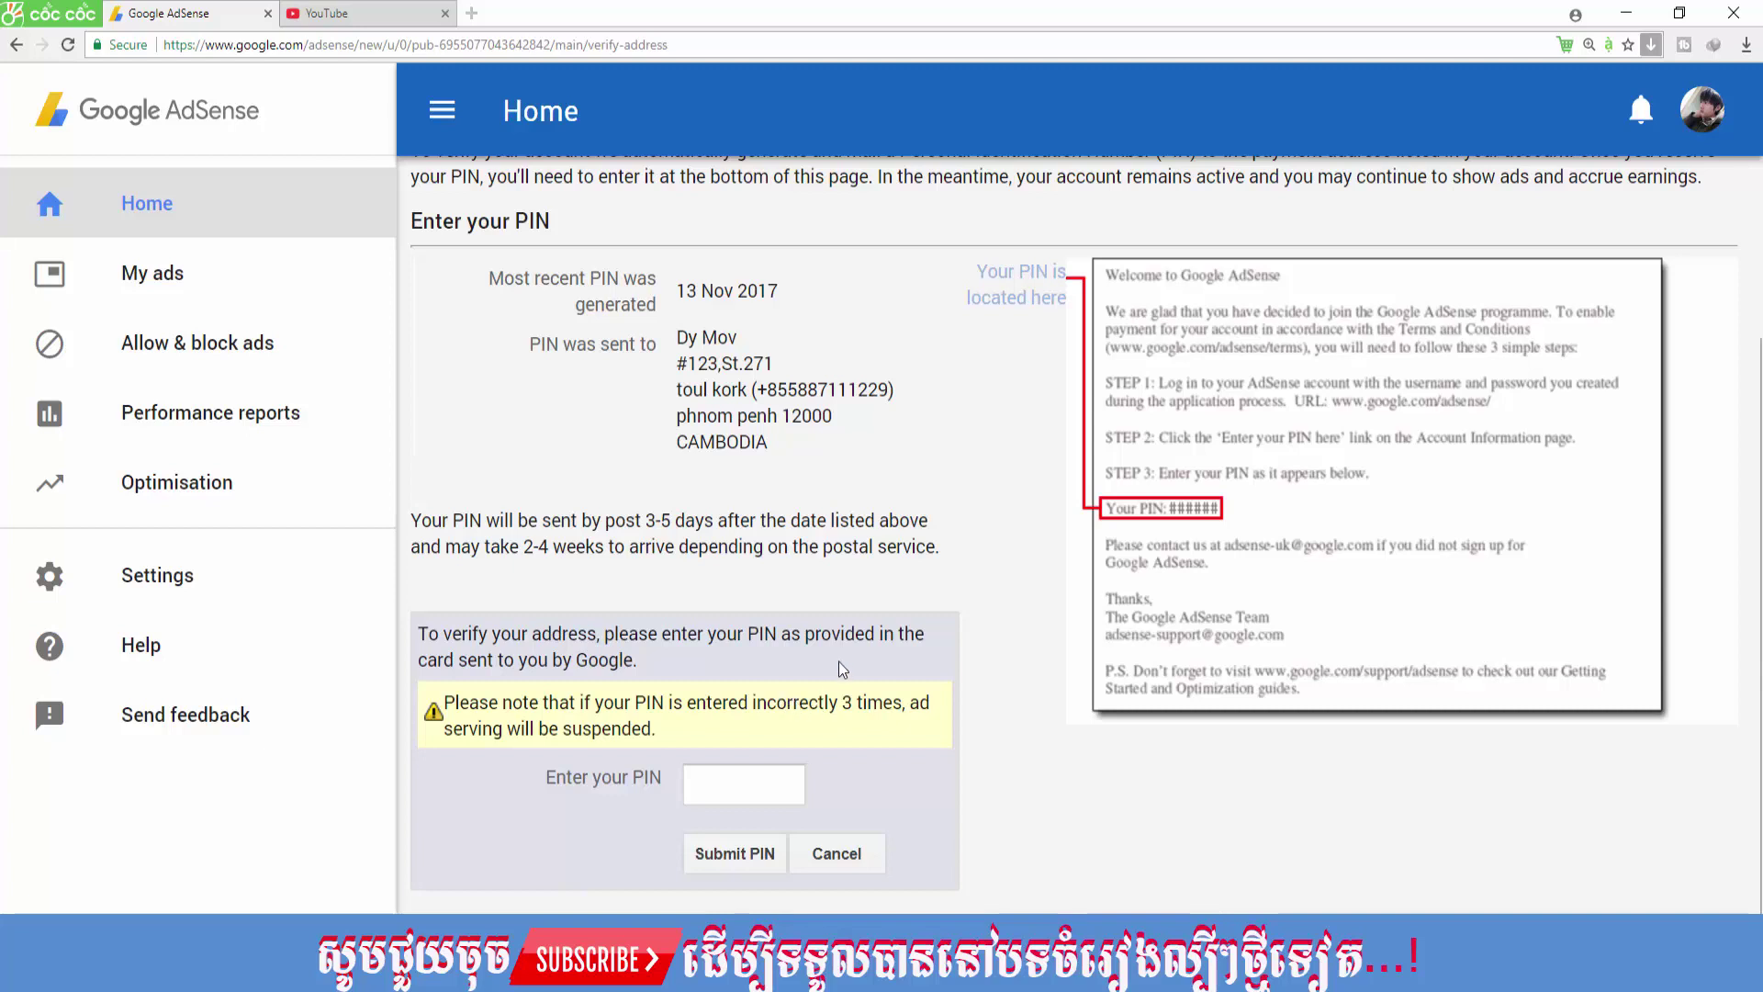
{"action": "left_click", "coordinate": [763, 782]}
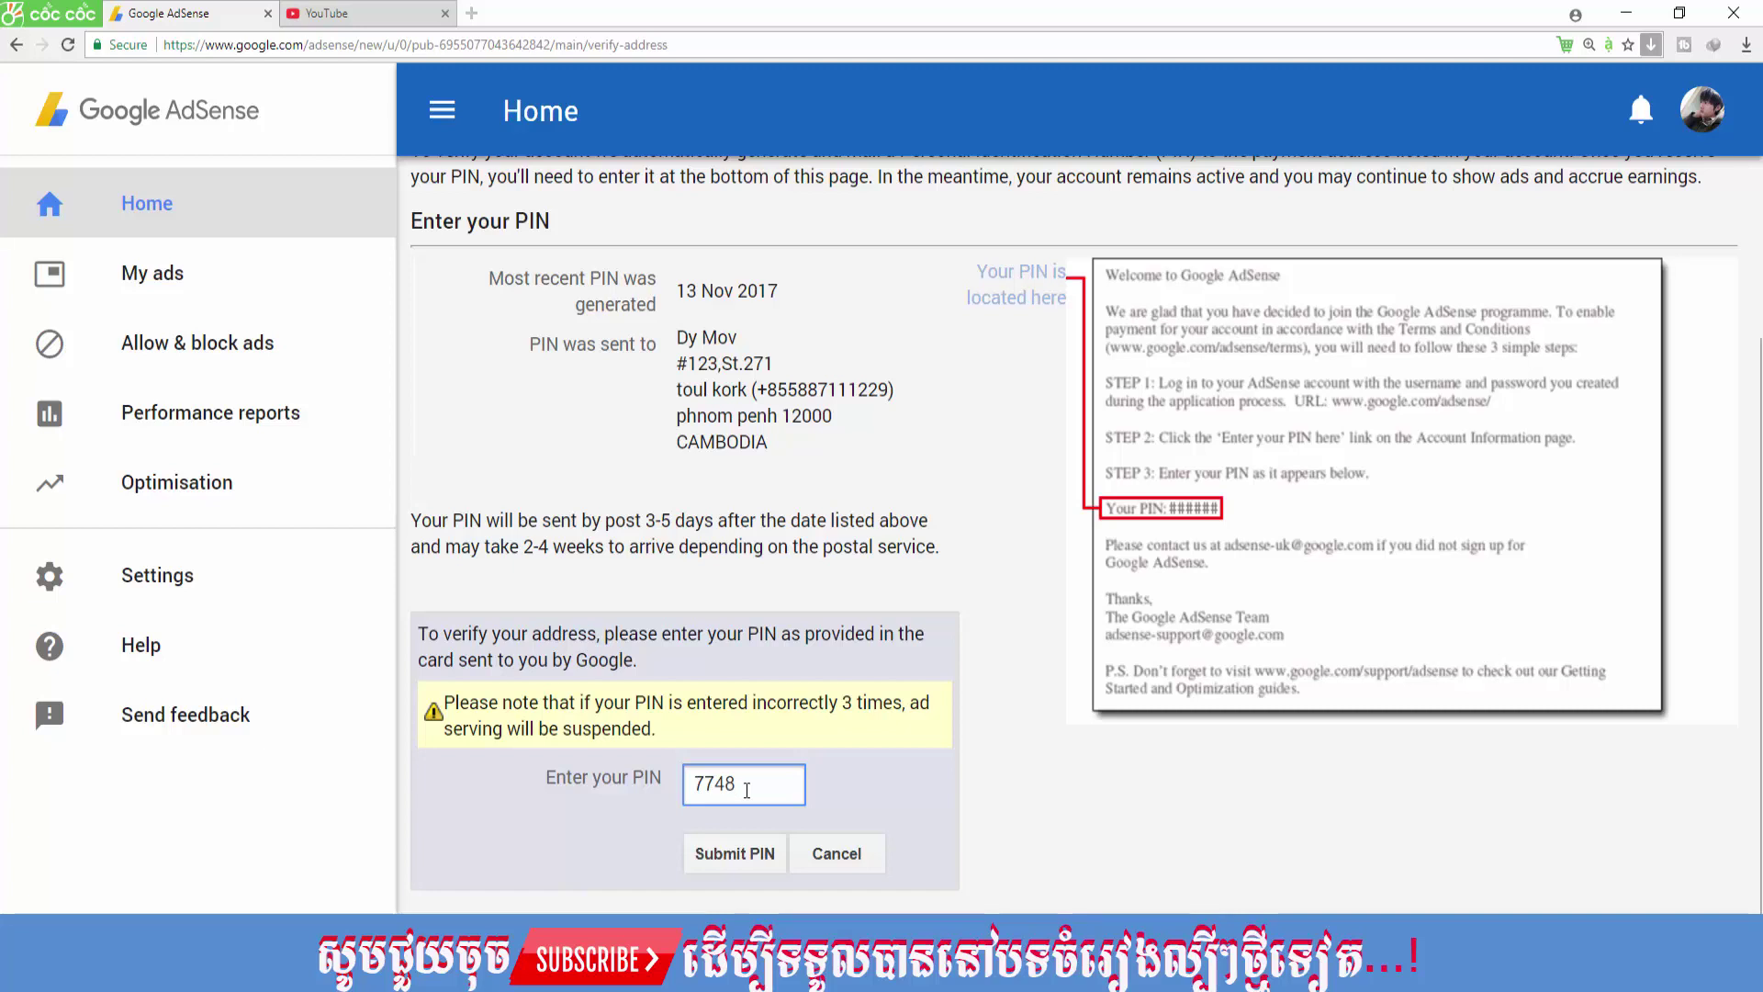
Enter the six-digit verification PIN from the mailed card and double-check it
{"action": "double_click", "coordinate": [770, 790]}
{"action": "left_click", "coordinate": [773, 789]}
{"action": "left_click", "coordinate": [740, 858]}
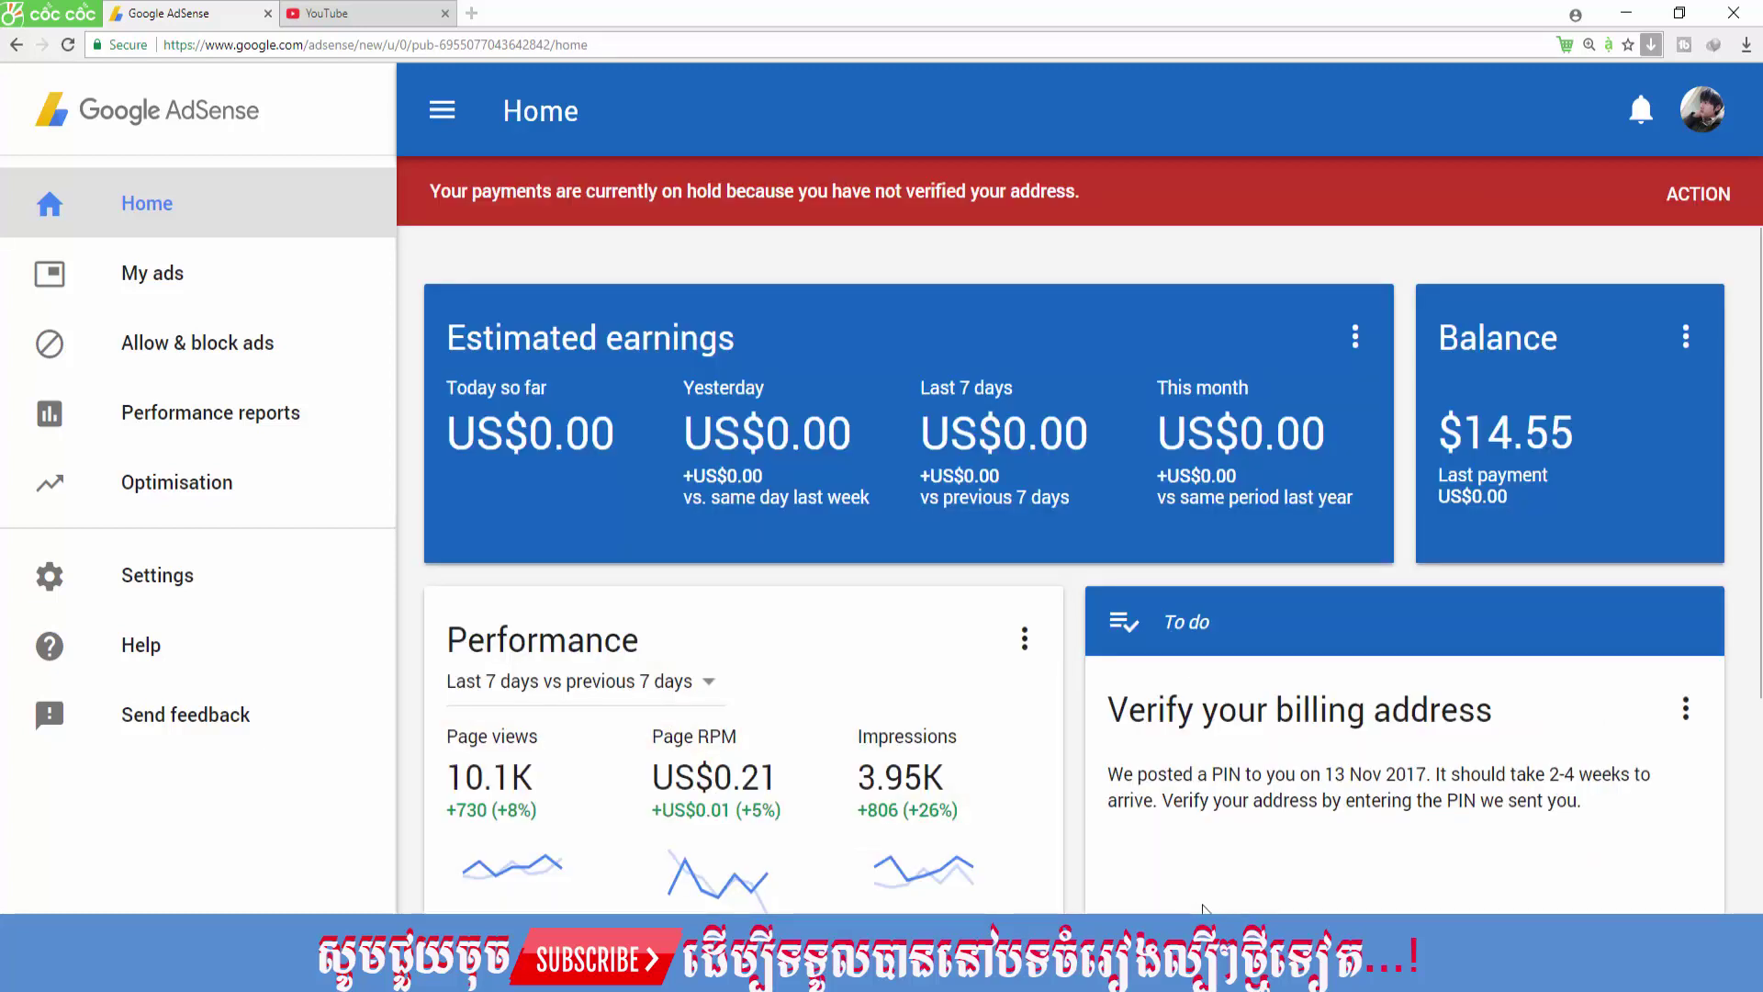
{"action": "scroll", "coordinate": [1153, 479], "scroll_direction": "down", "scroll_amount": 5}
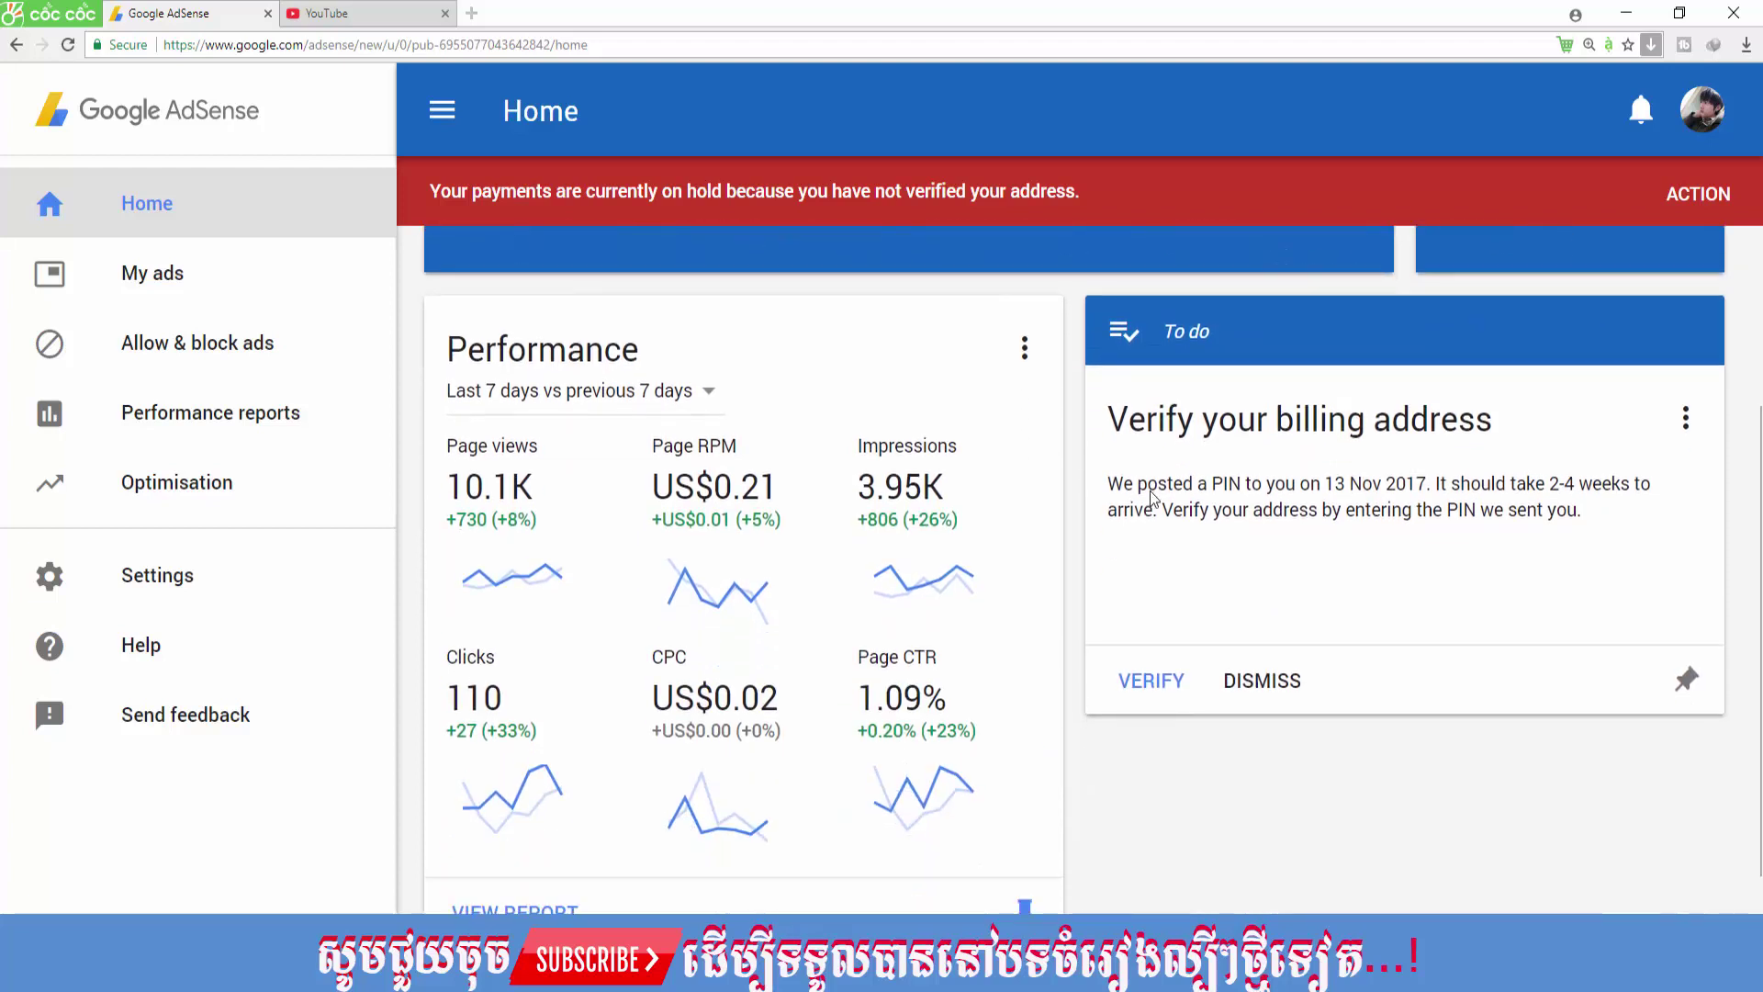
{"action": "left_click", "coordinate": [1149, 486]}
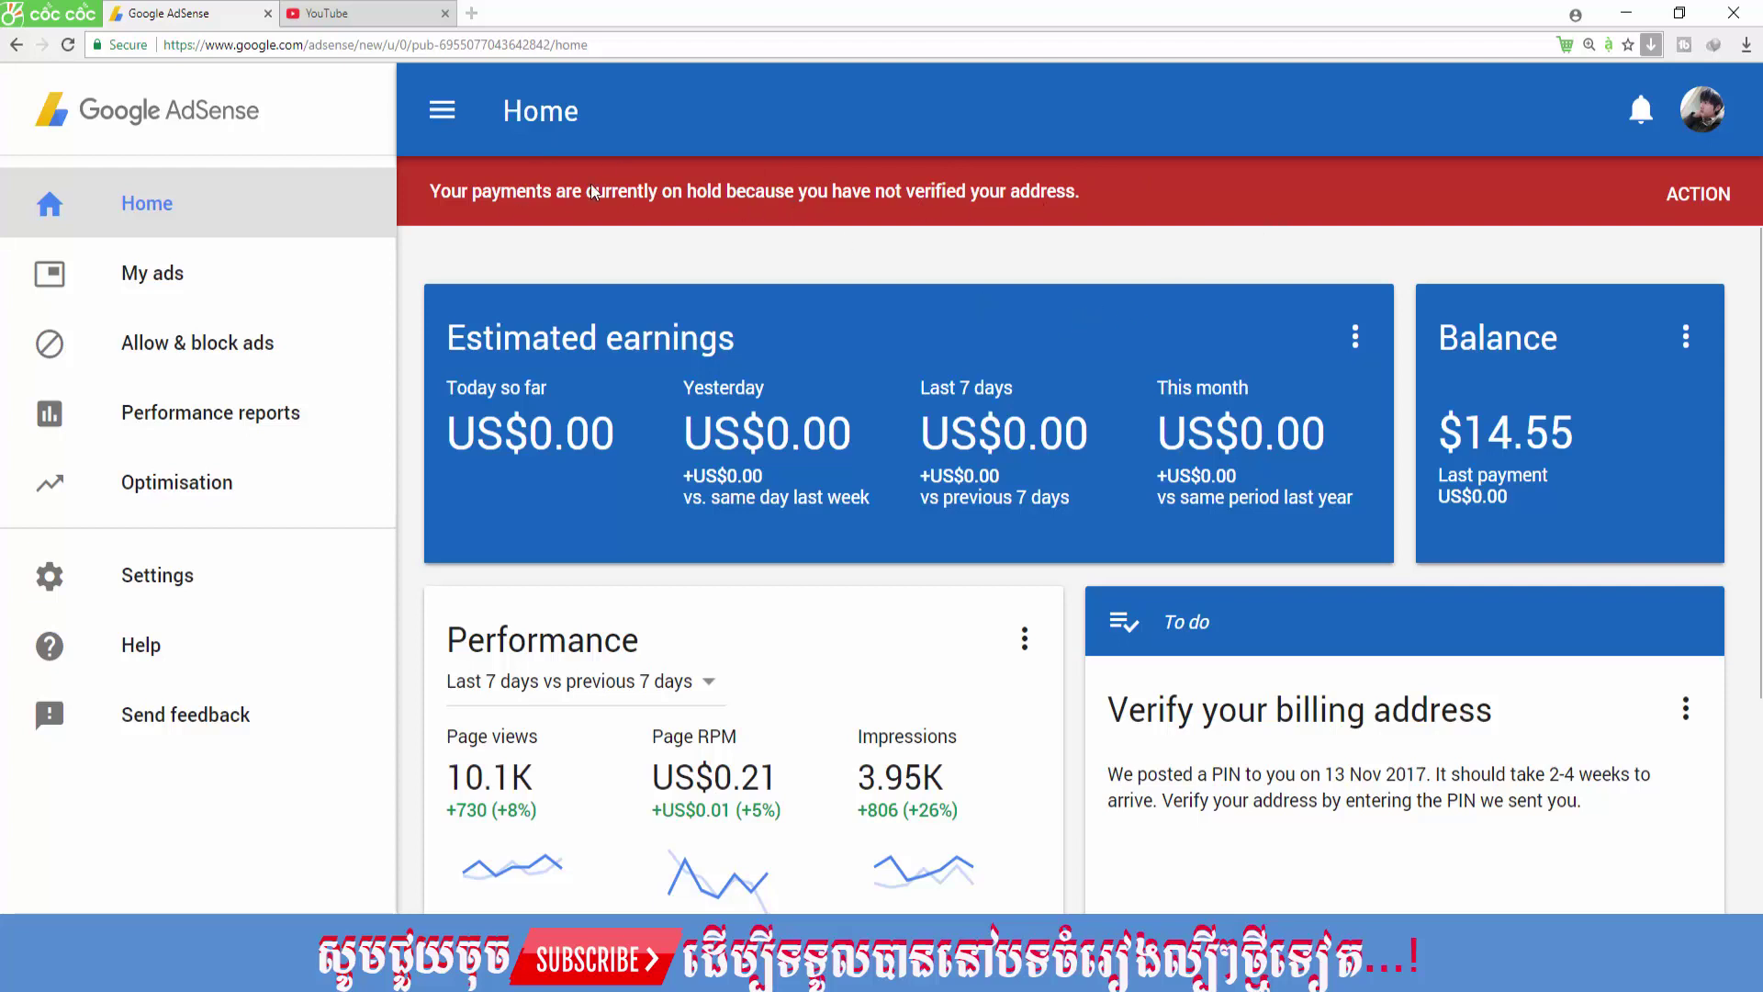
{"action": "scroll", "coordinate": [895, 549], "scroll_direction": "down", "scroll_amount": 3}
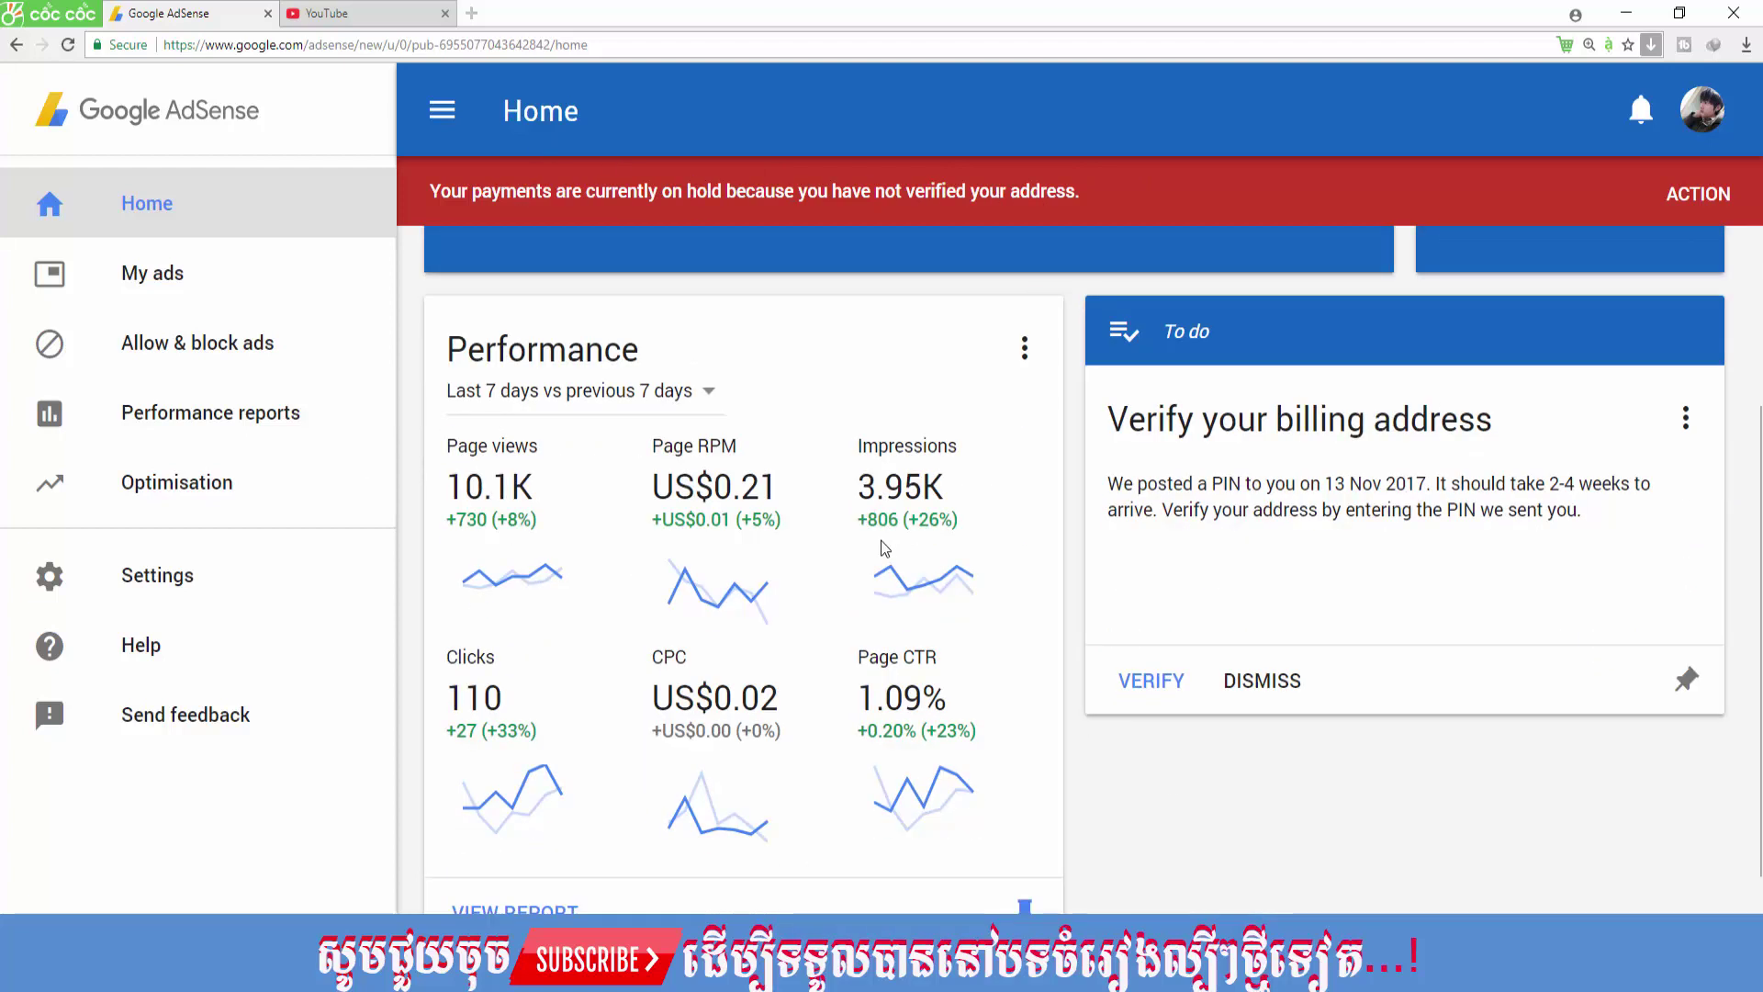
{"action": "scroll", "coordinate": [840, 529], "scroll_direction": "up", "scroll_amount": 3}
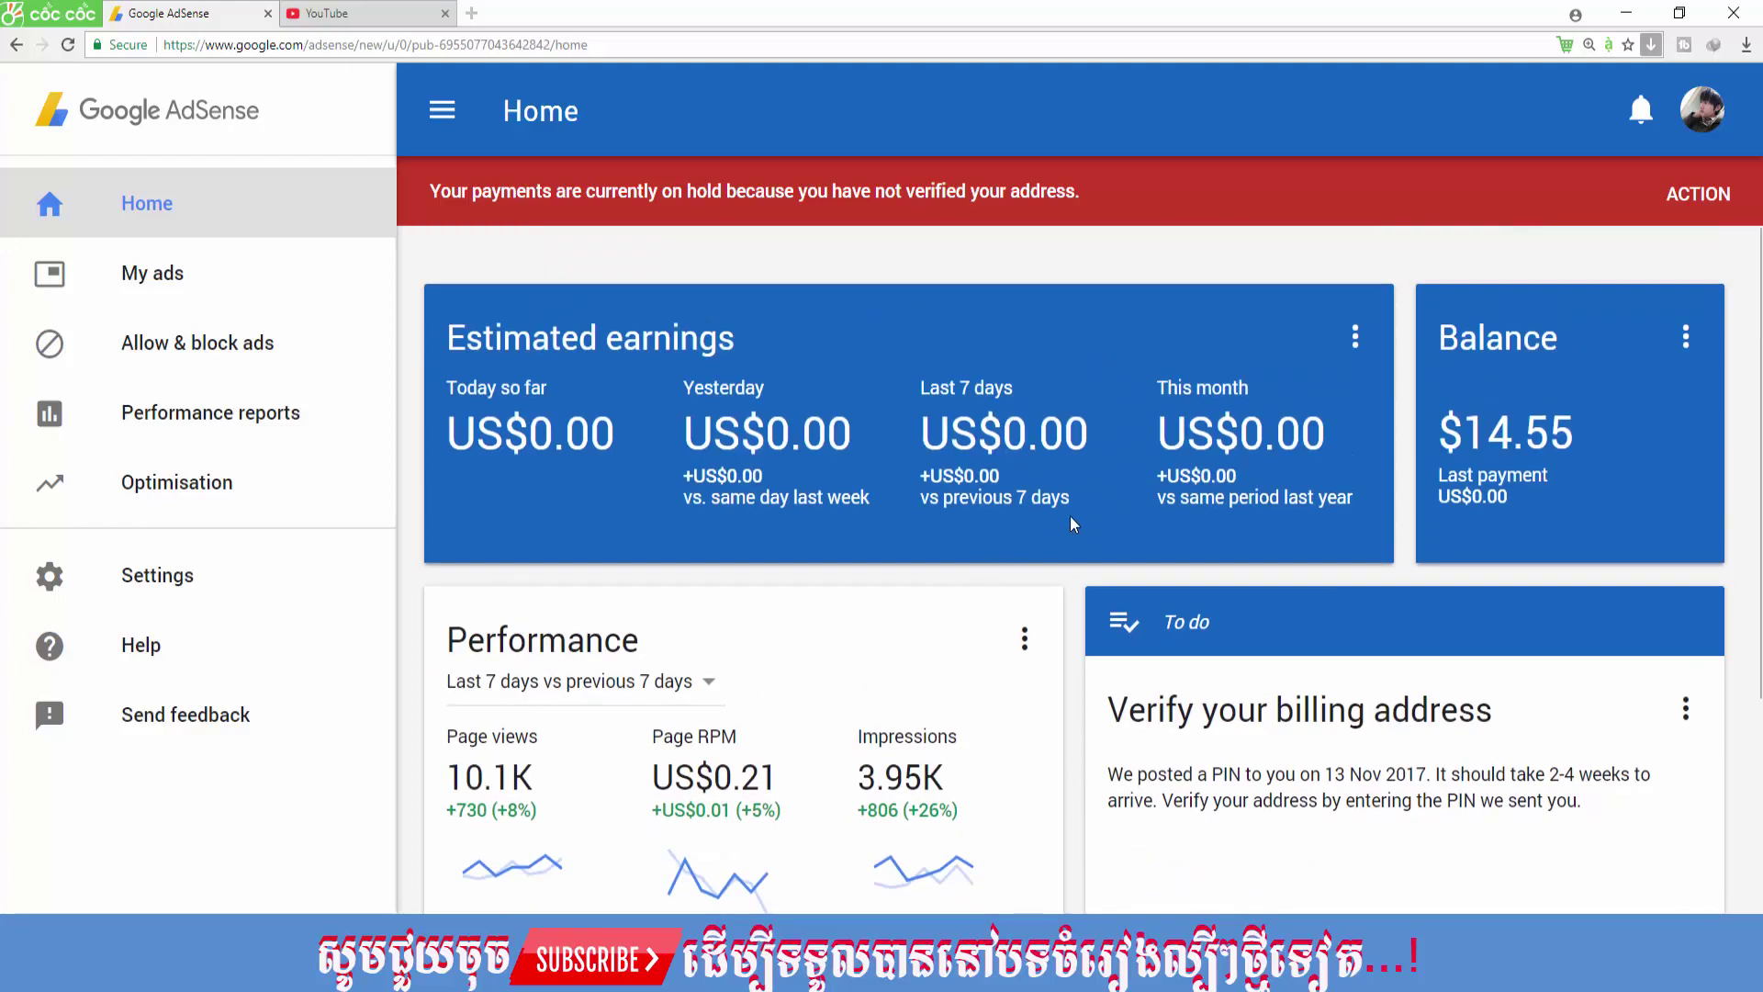
{"action": "scroll", "coordinate": [1071, 515], "scroll_direction": "down", "scroll_amount": 2}
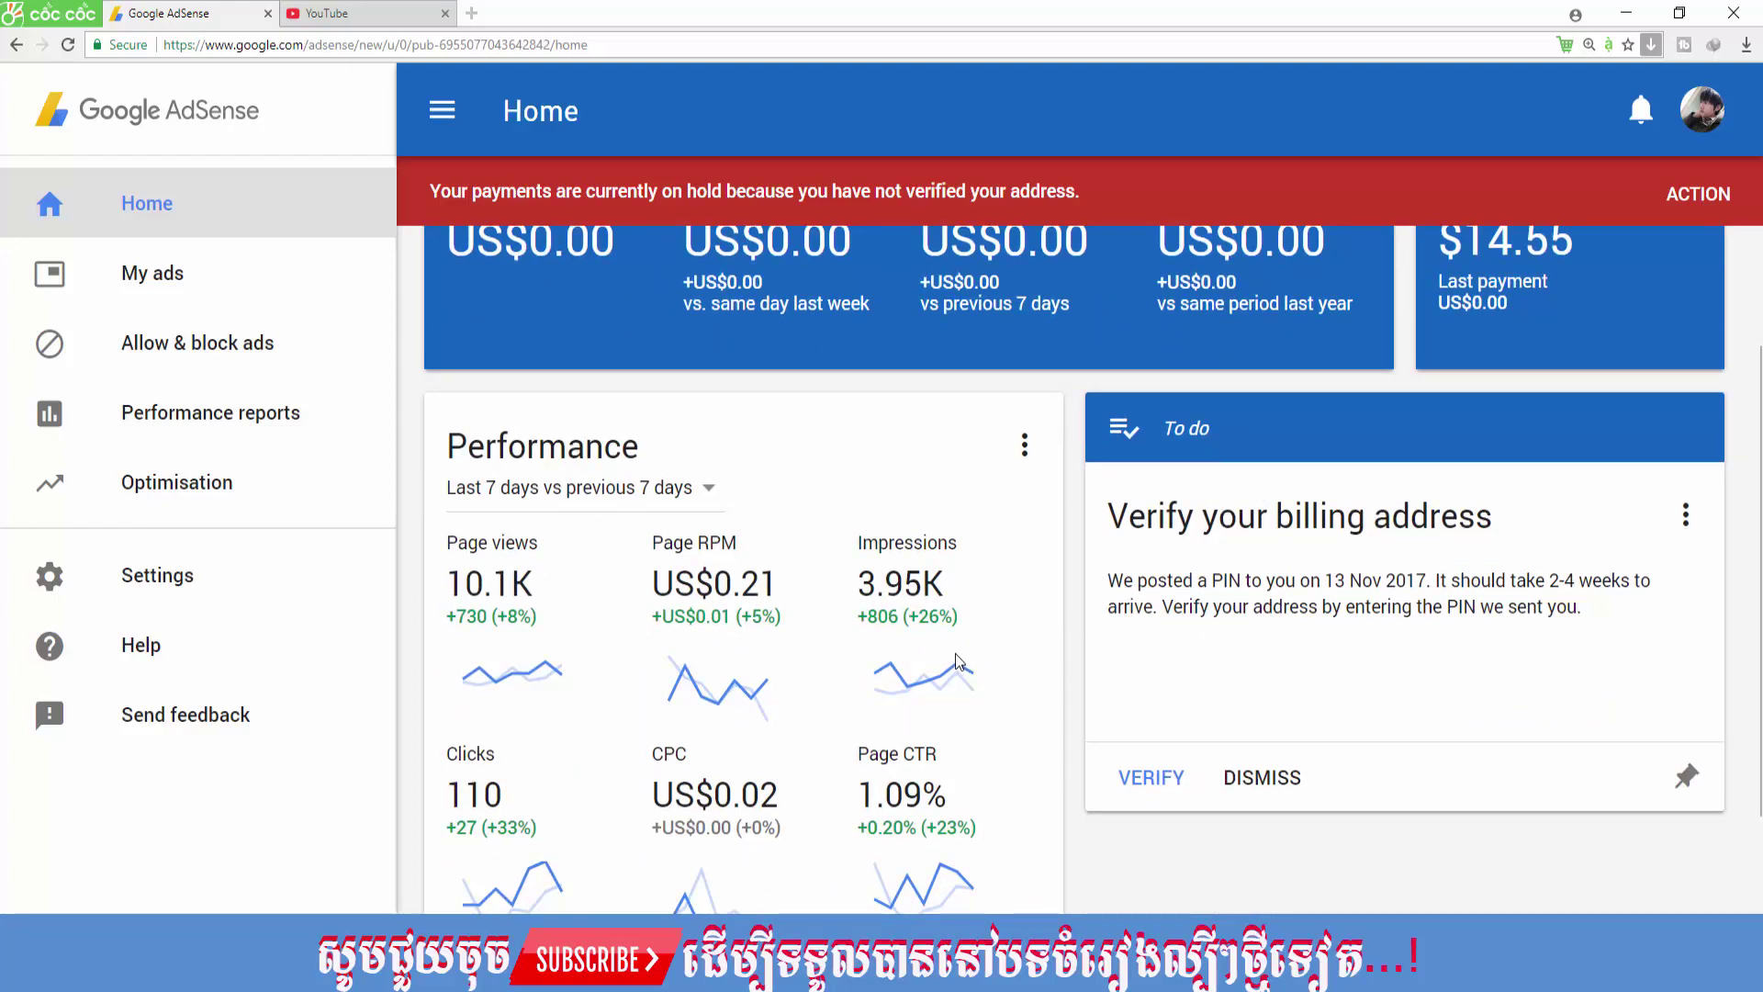
{"action": "scroll", "coordinate": [1228, 633], "scroll_direction": "up", "scroll_amount": 2}
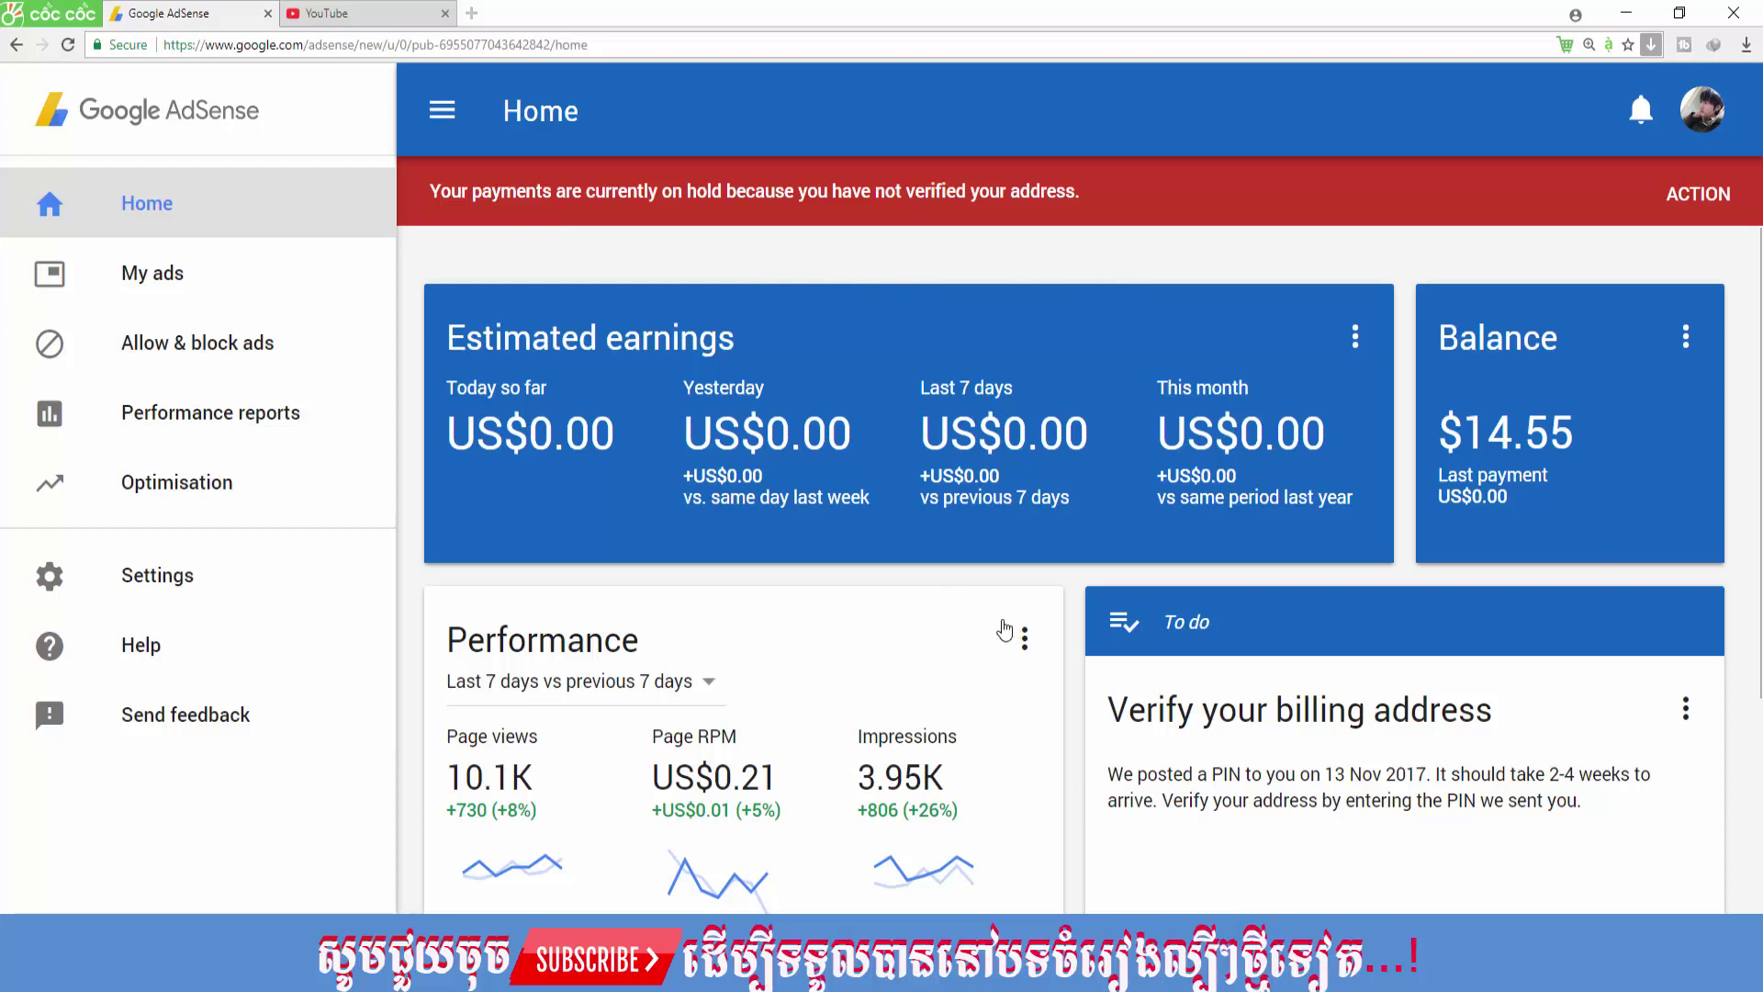
{"action": "scroll", "coordinate": [910, 522], "scroll_direction": "down", "scroll_amount": 2}
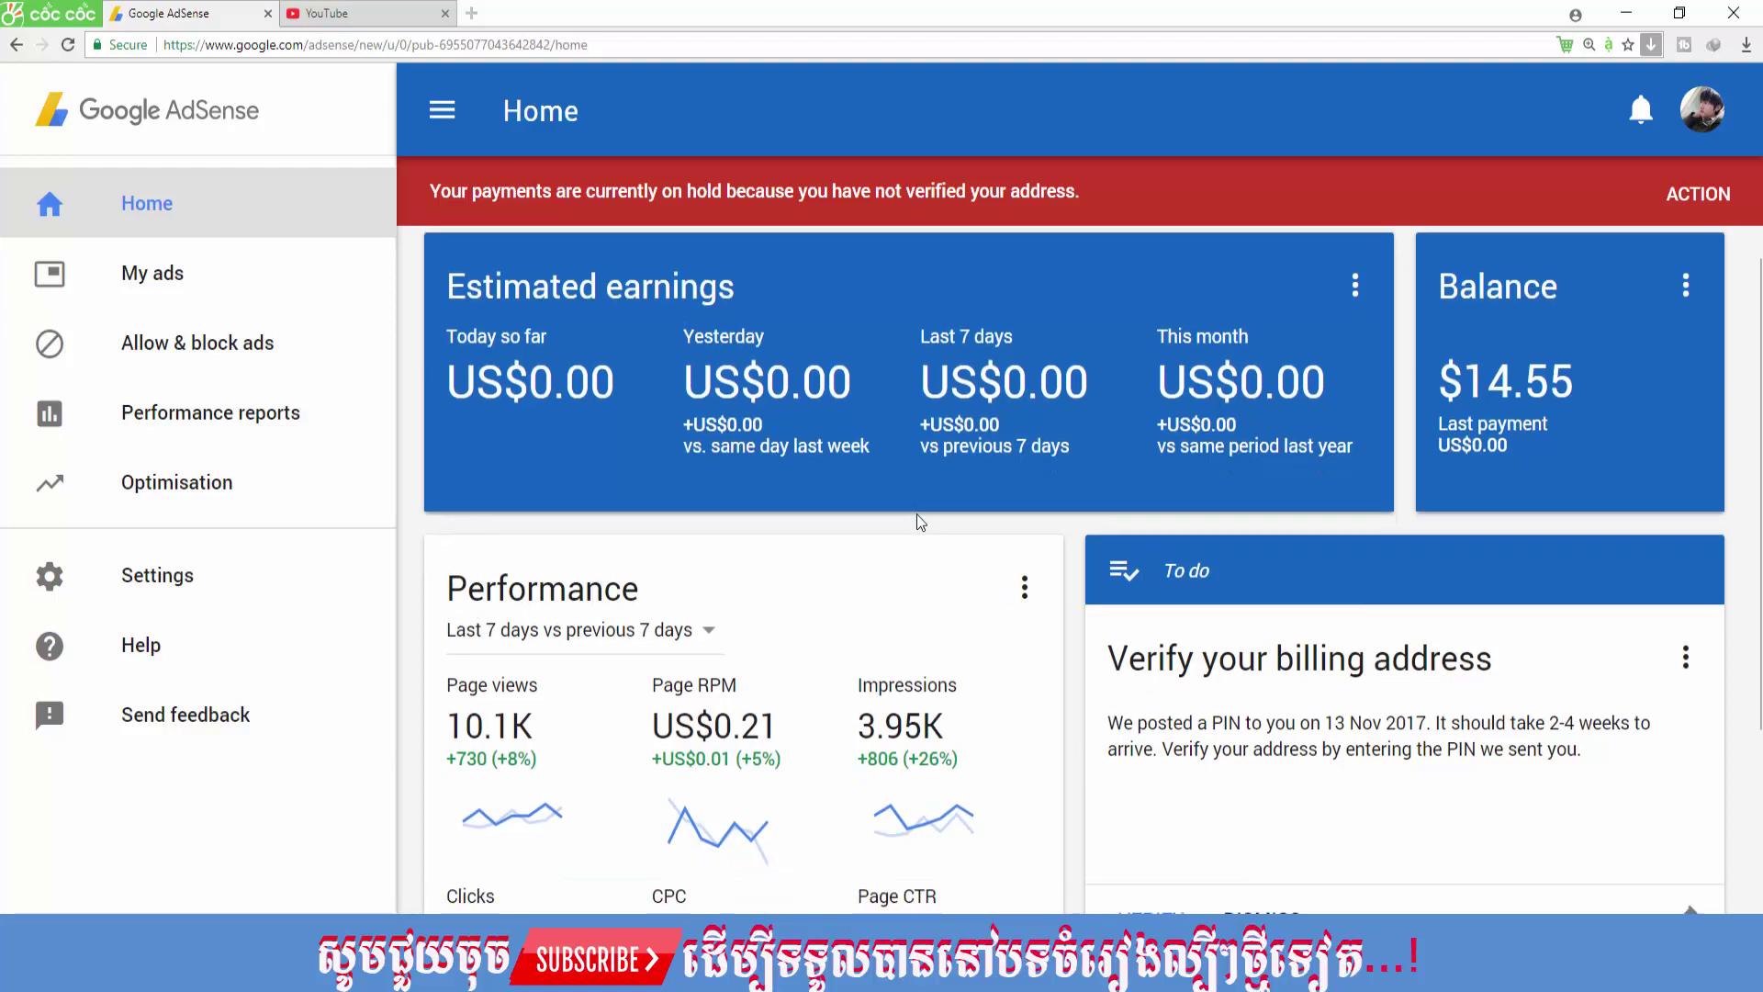
{"action": "scroll", "coordinate": [922, 509], "scroll_direction": "up", "scroll_amount": 2}
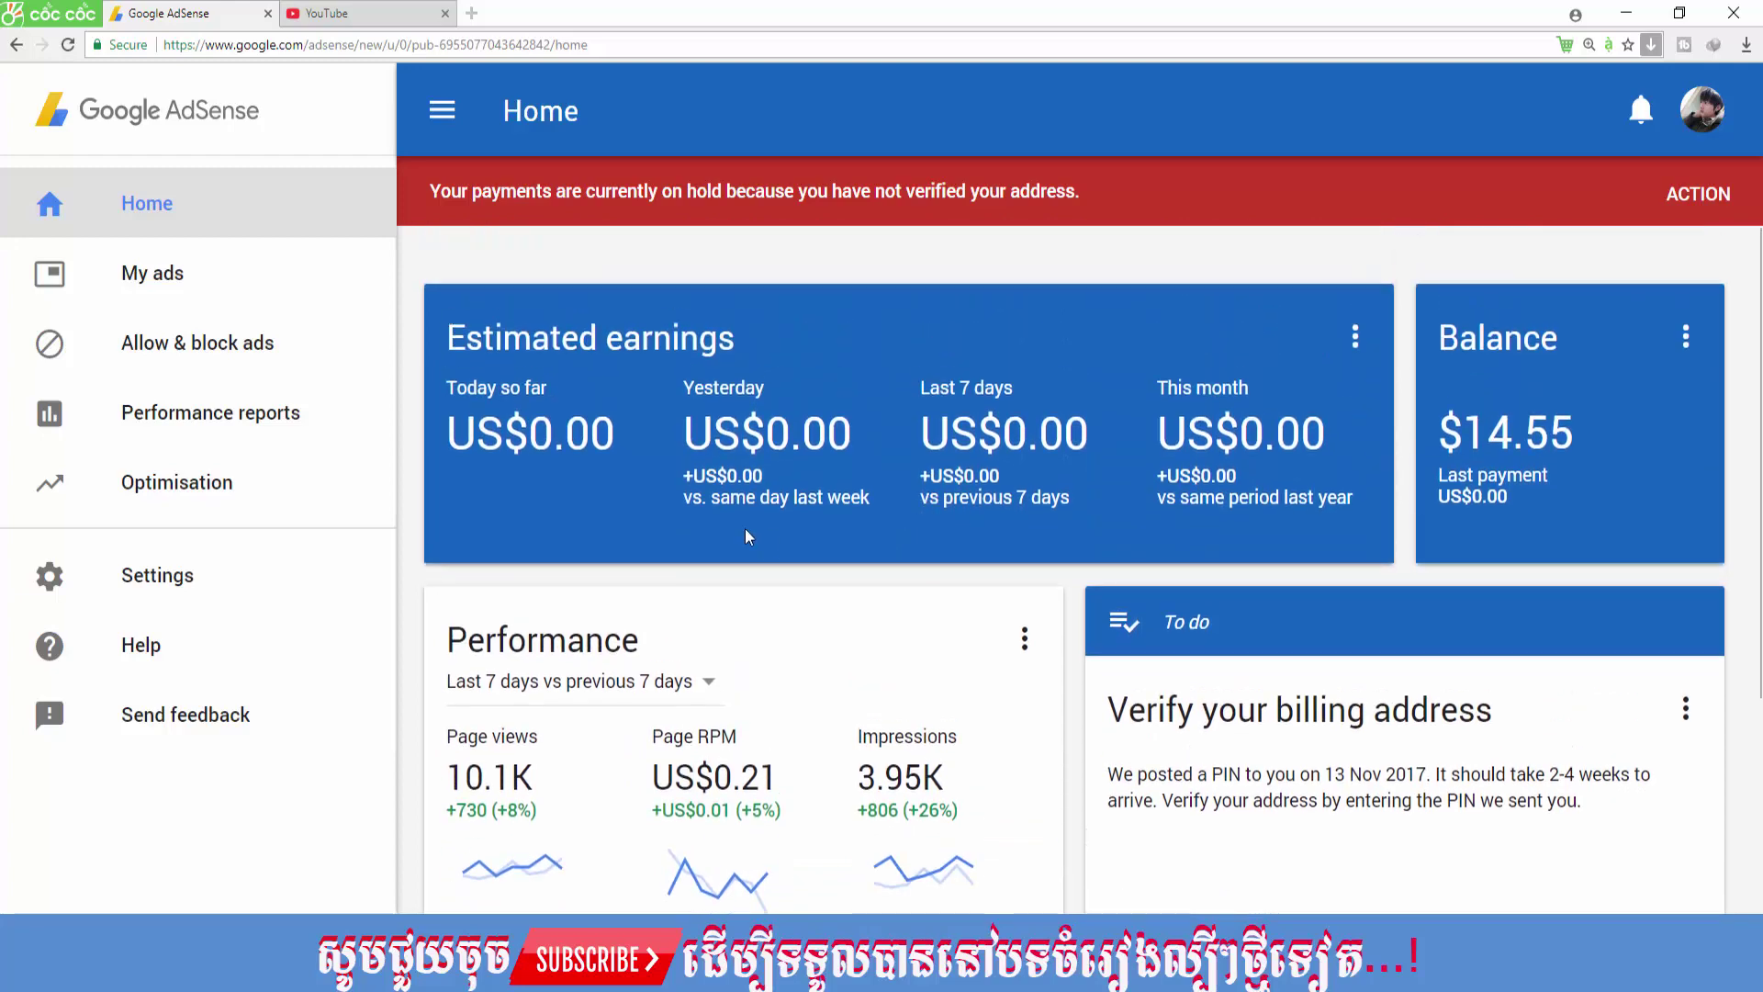
{"action": "scroll", "coordinate": [729, 509], "scroll_direction": "down", "scroll_amount": 3}
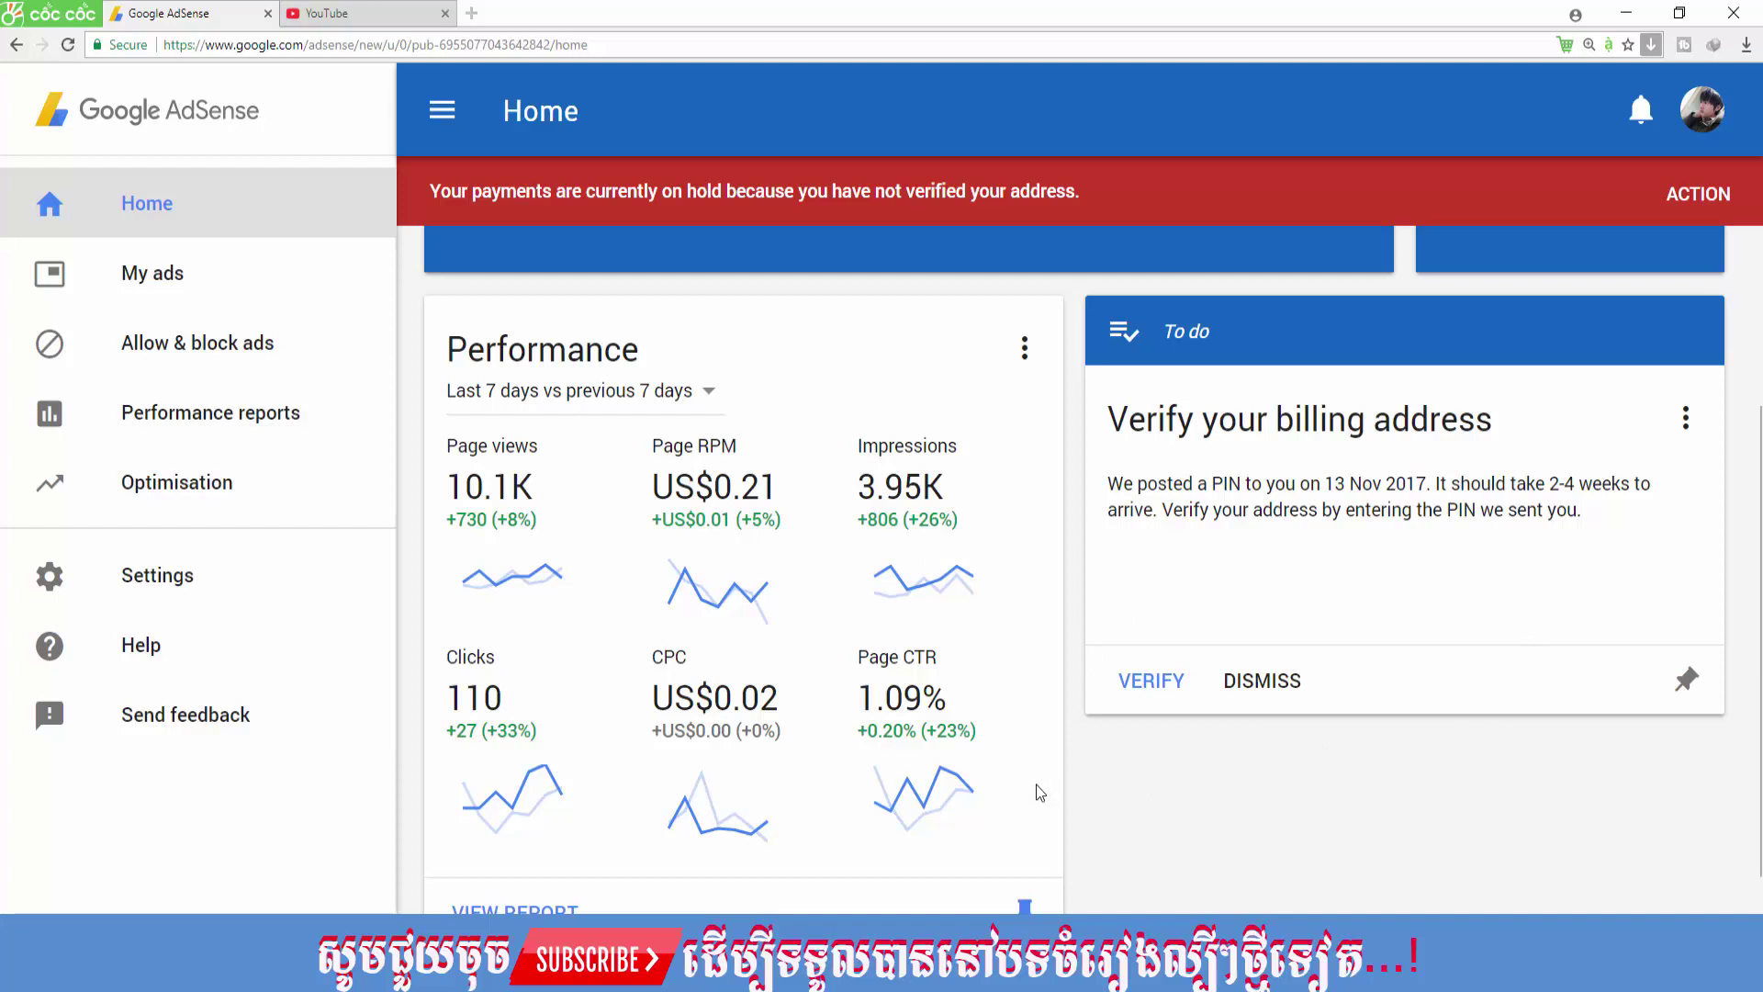
Reopen the Verify address page from the banner and review its payments-on-hold warning
{"action": "left_click", "coordinate": [1688, 193]}
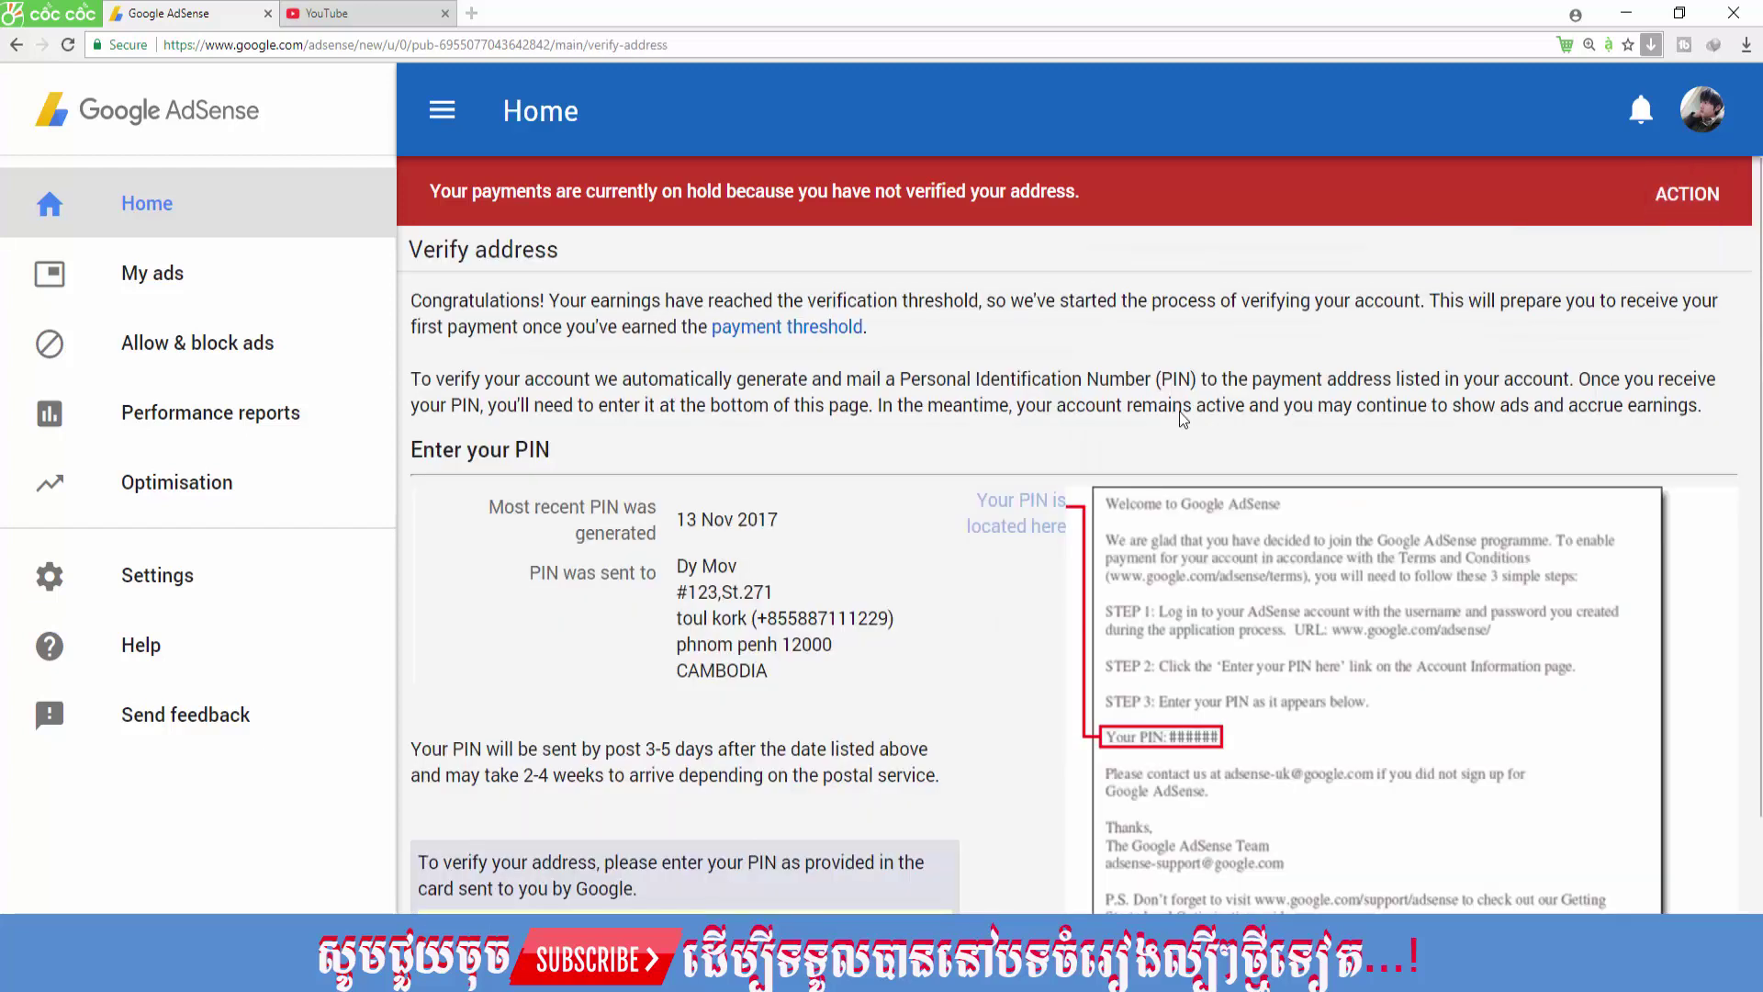
{"action": "scroll", "coordinate": [1048, 522], "scroll_direction": "down", "scroll_amount": 2}
{"action": "scroll", "coordinate": [962, 681], "scroll_direction": "down", "scroll_amount": 1}
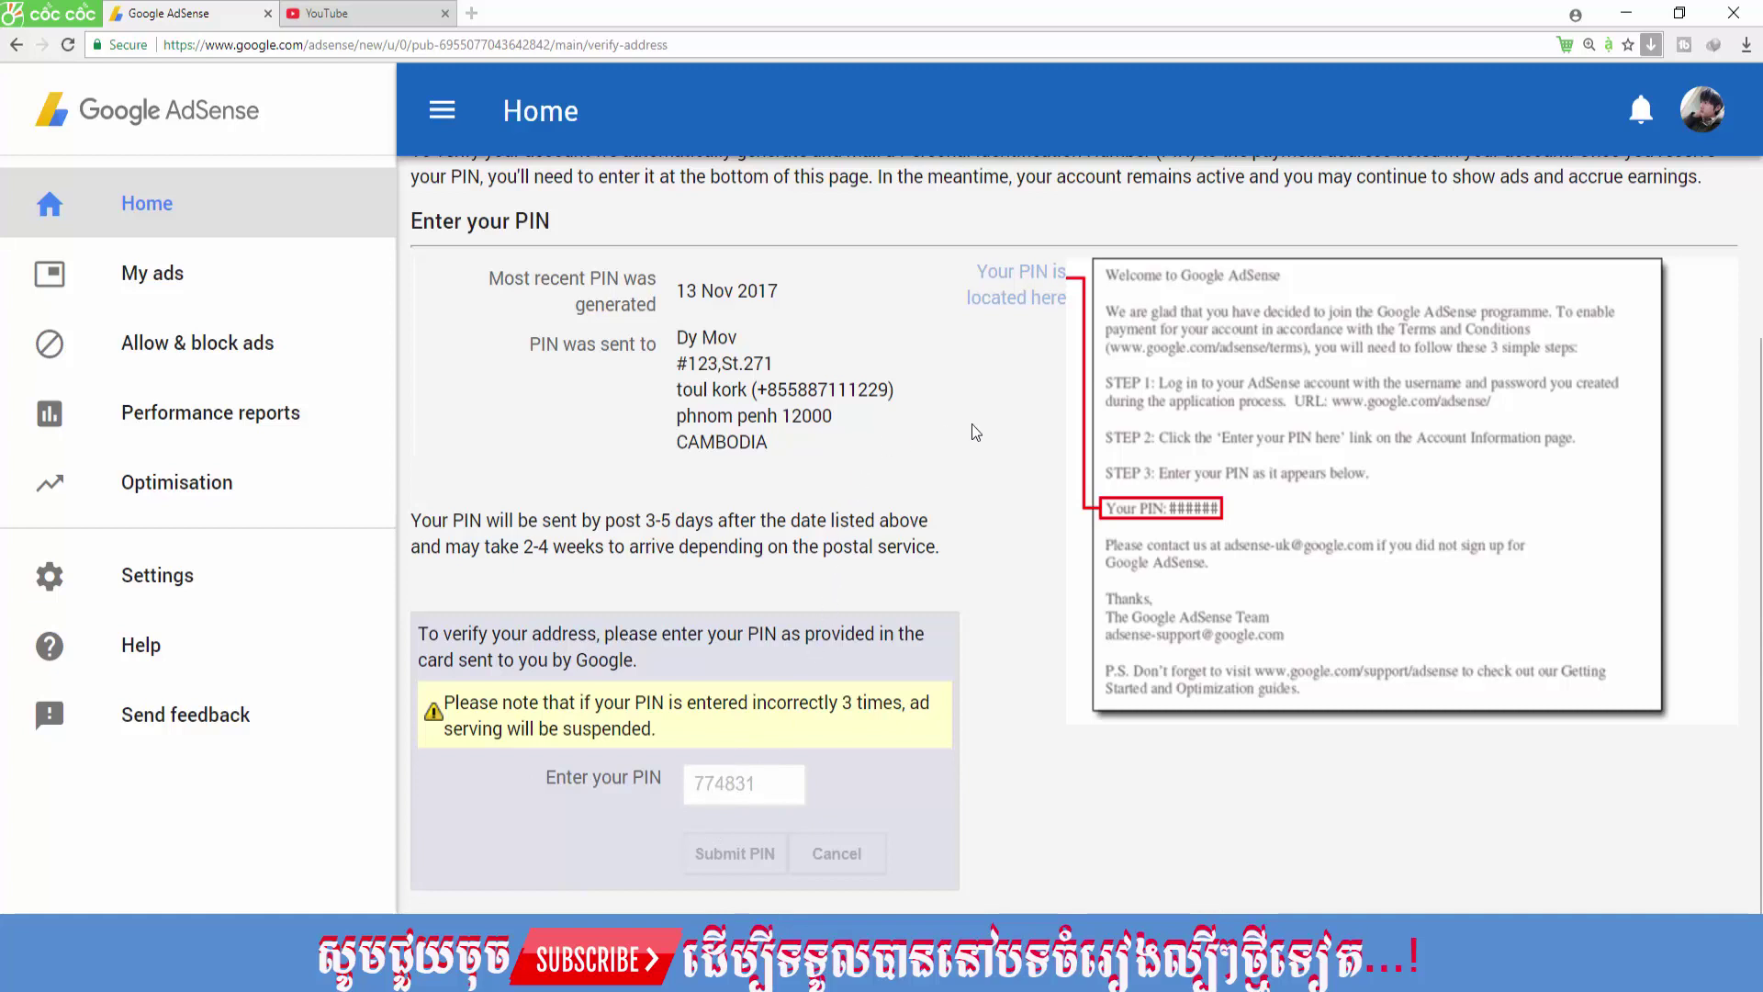
{"action": "scroll", "coordinate": [972, 422], "scroll_direction": "up", "scroll_amount": 3}
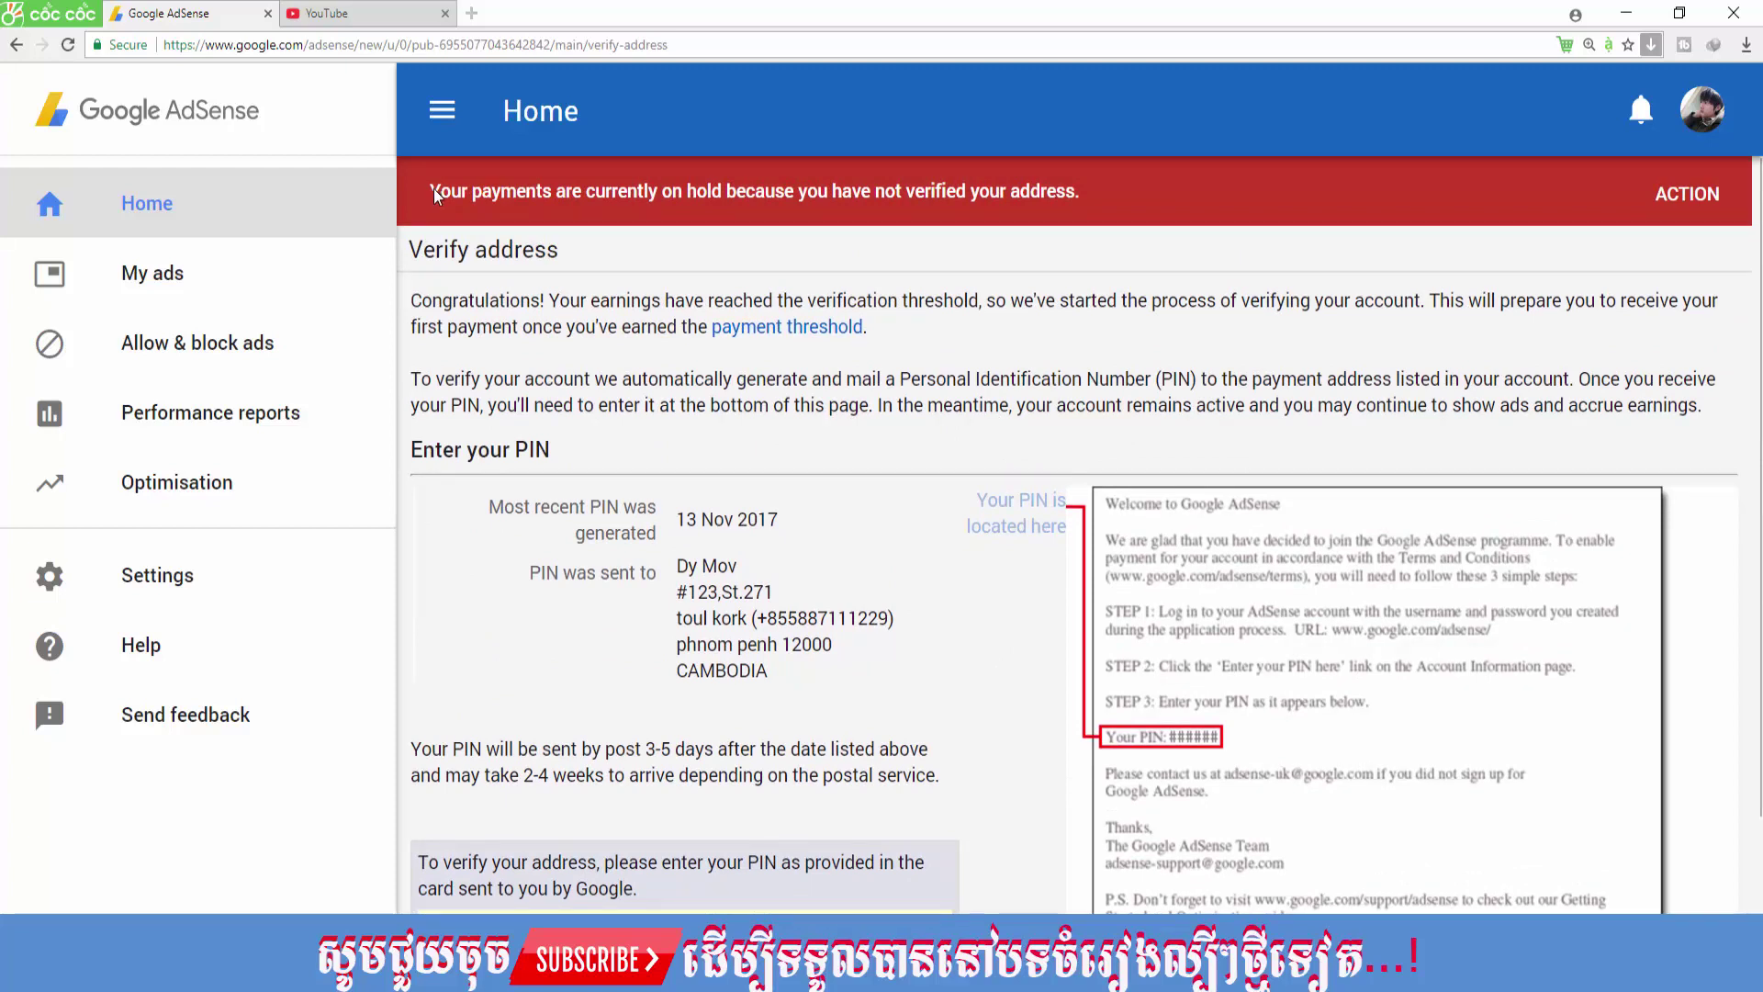
{"action": "left_click_drag", "start_coordinate": [432, 190], "coordinate": [1159, 204]}
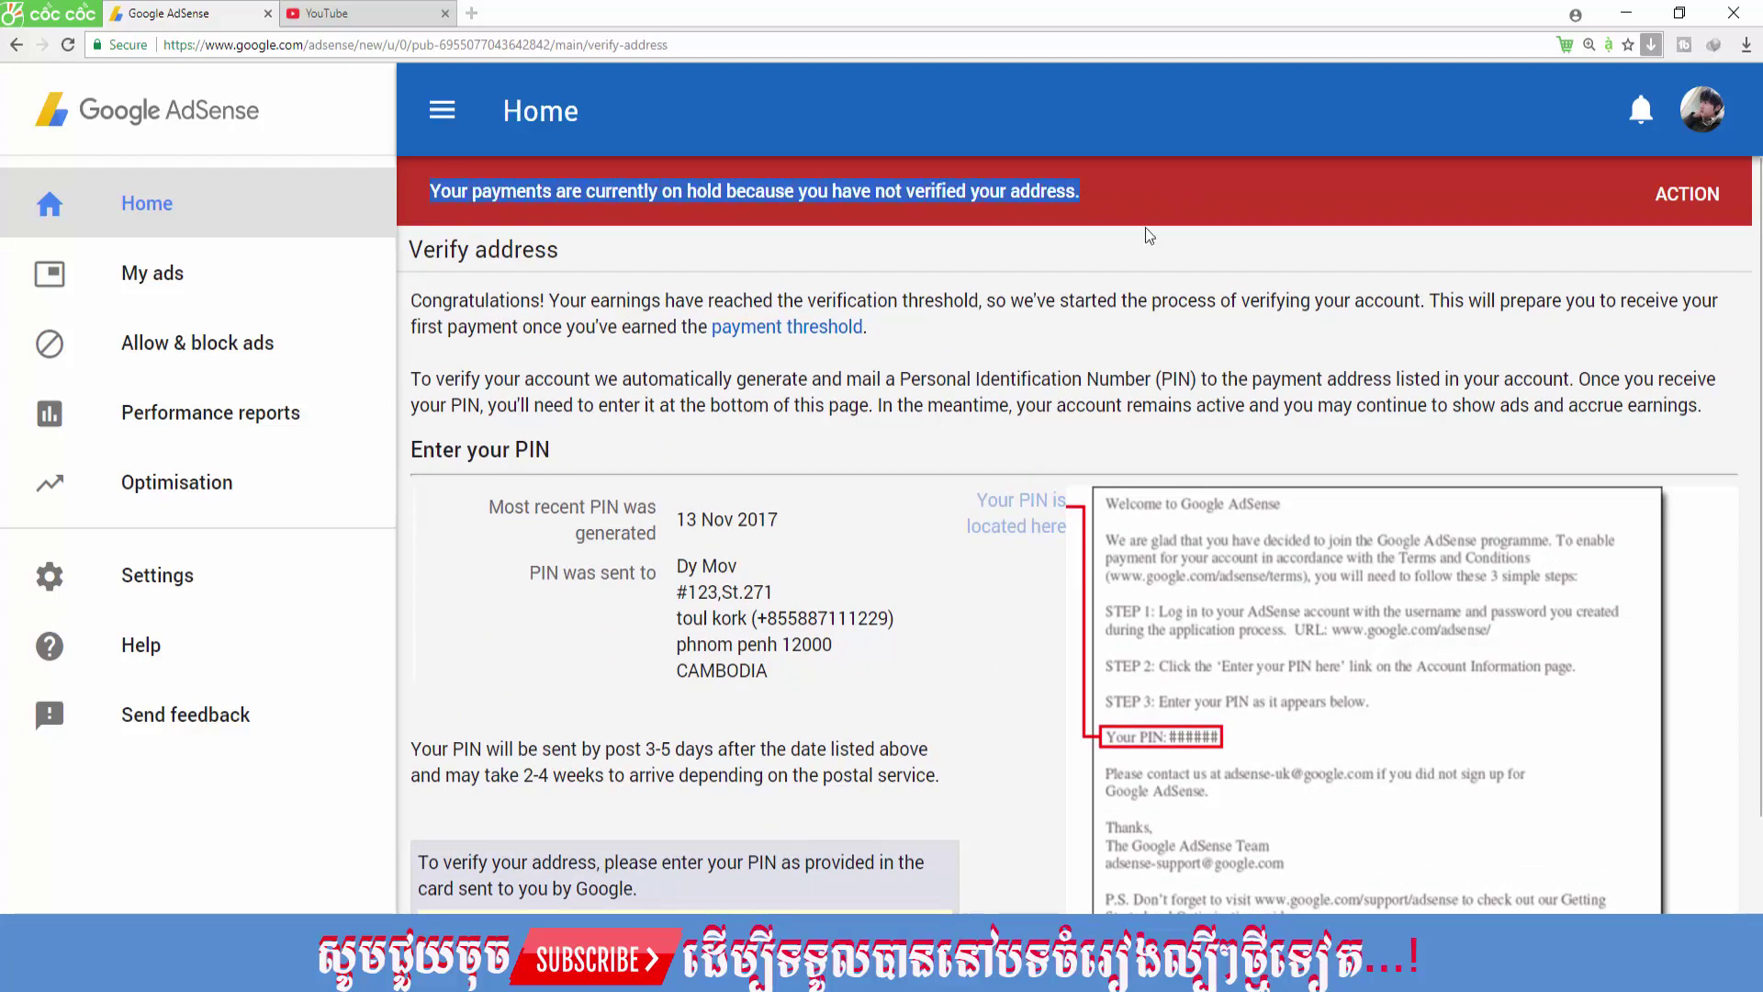
{"action": "left_click", "coordinate": [964, 594]}
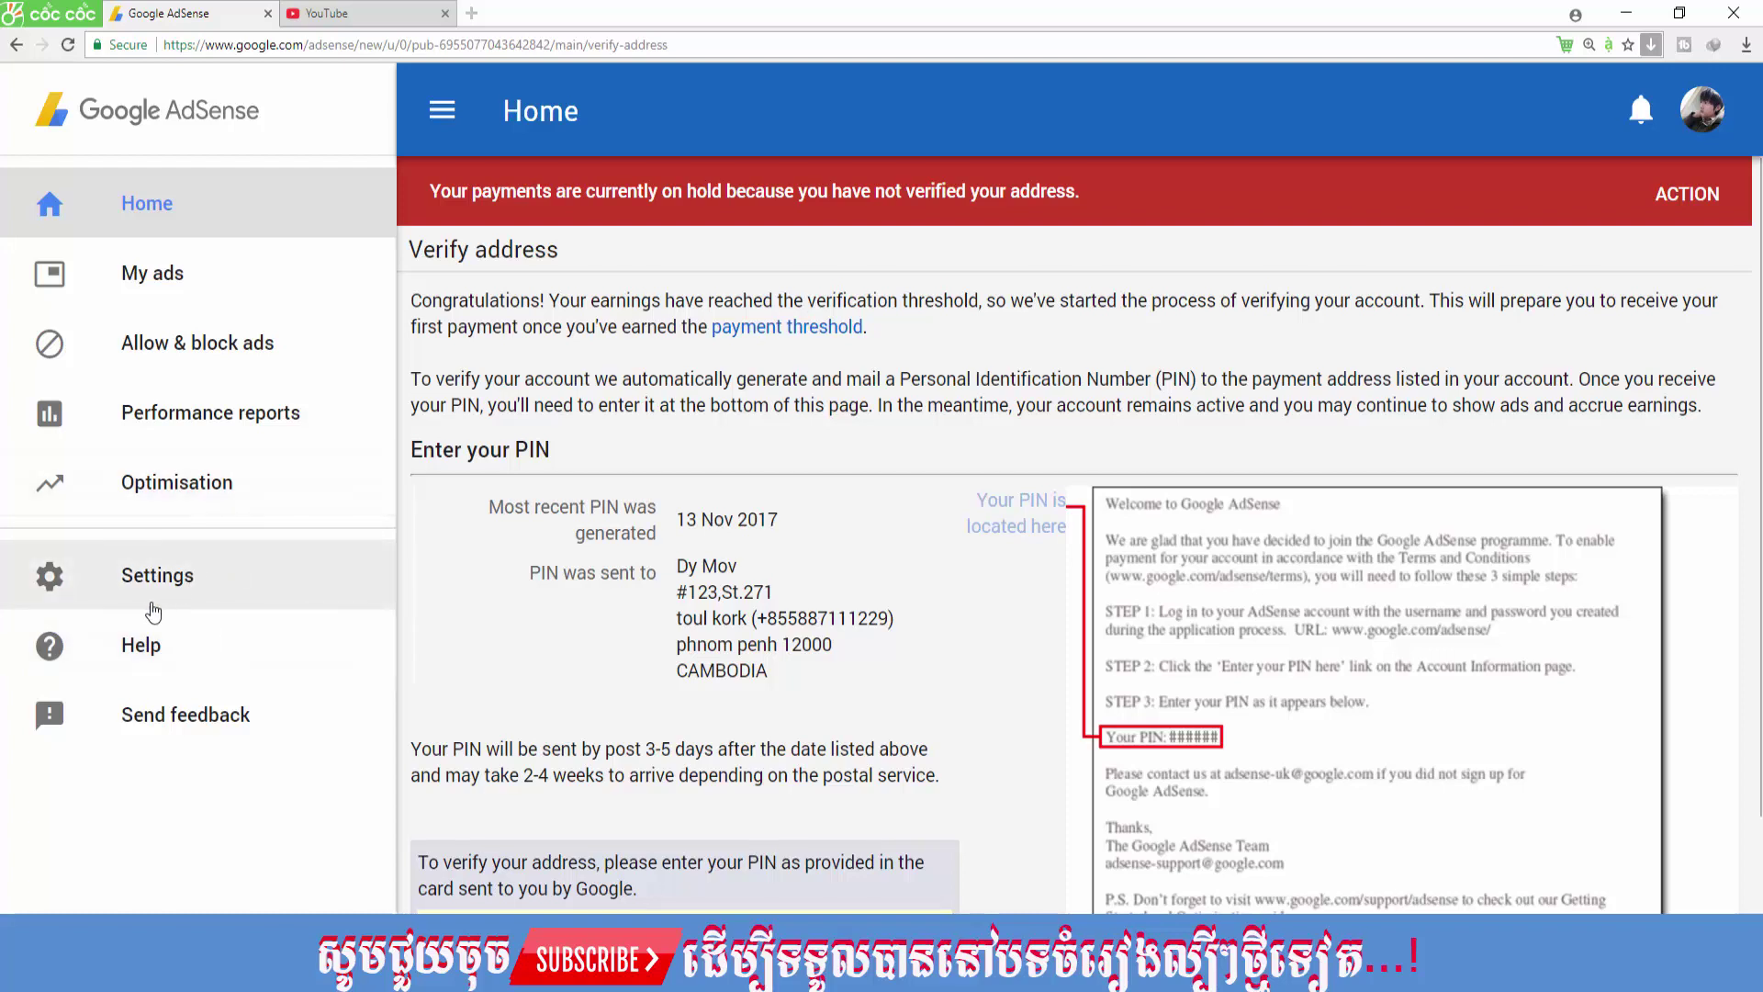
Go to Settings > Payments to view US$14.55 earned against the US$100.00 threshold
{"action": "left_click", "coordinate": [211, 573]}
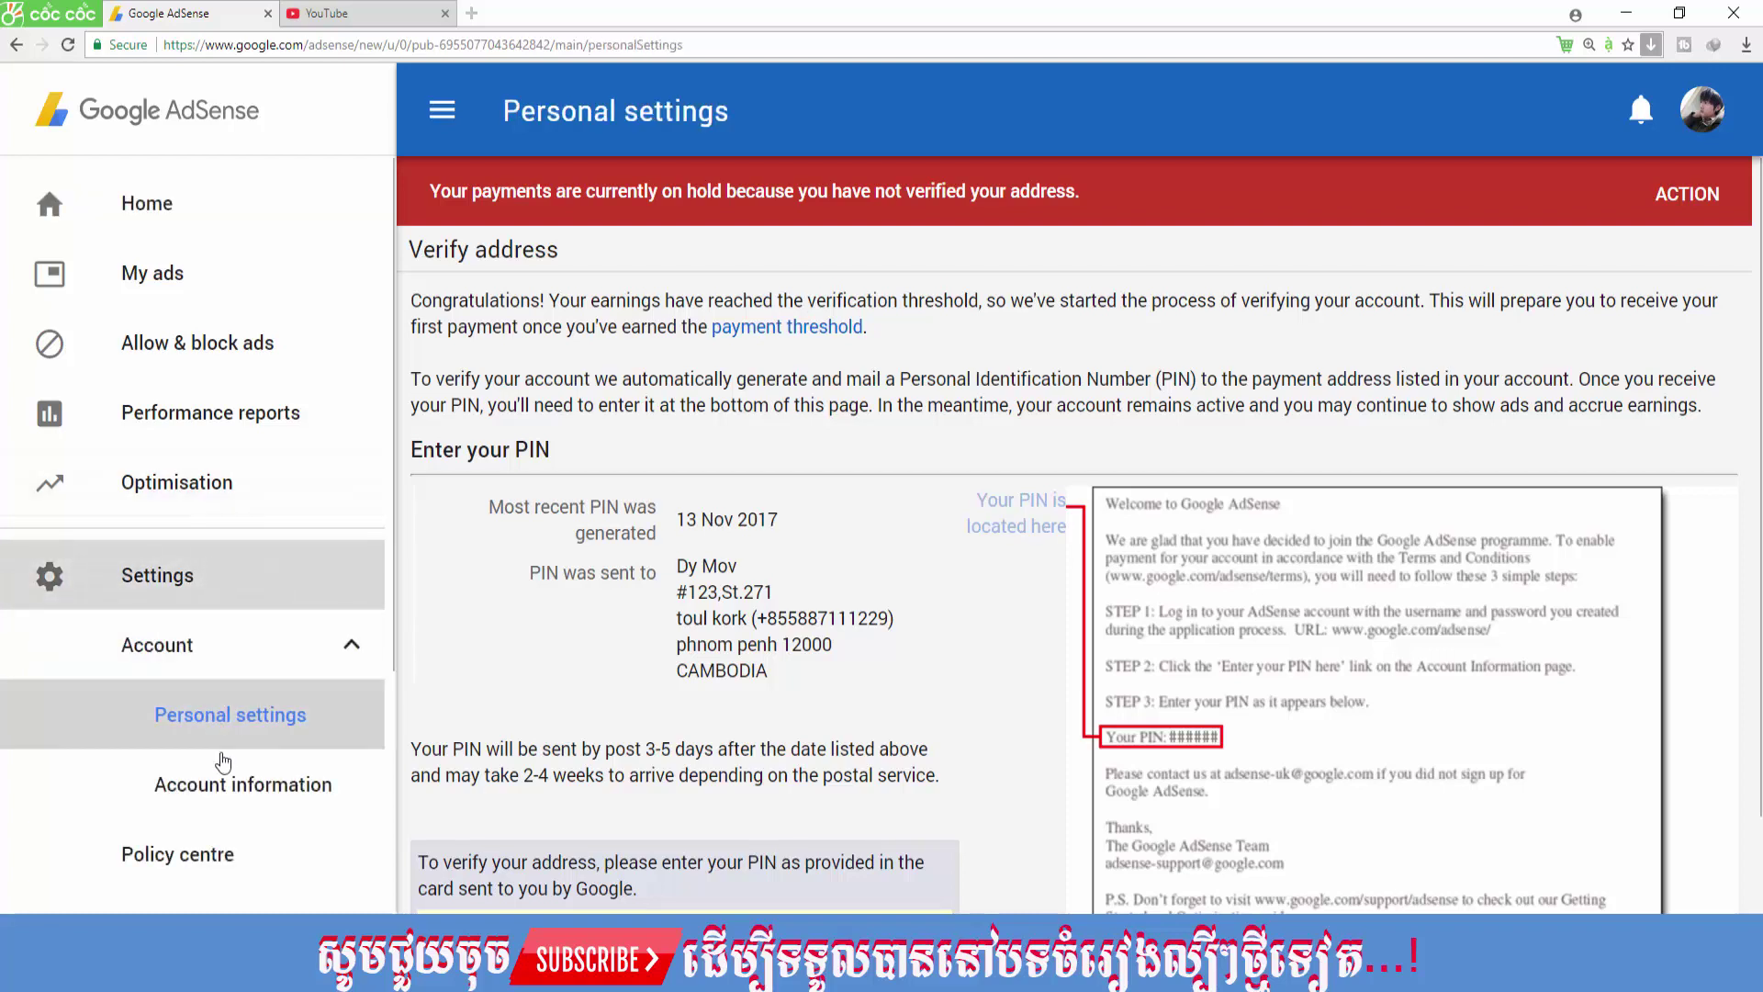
{"action": "scroll", "coordinate": [228, 735], "scroll_direction": "down", "scroll_amount": 4}
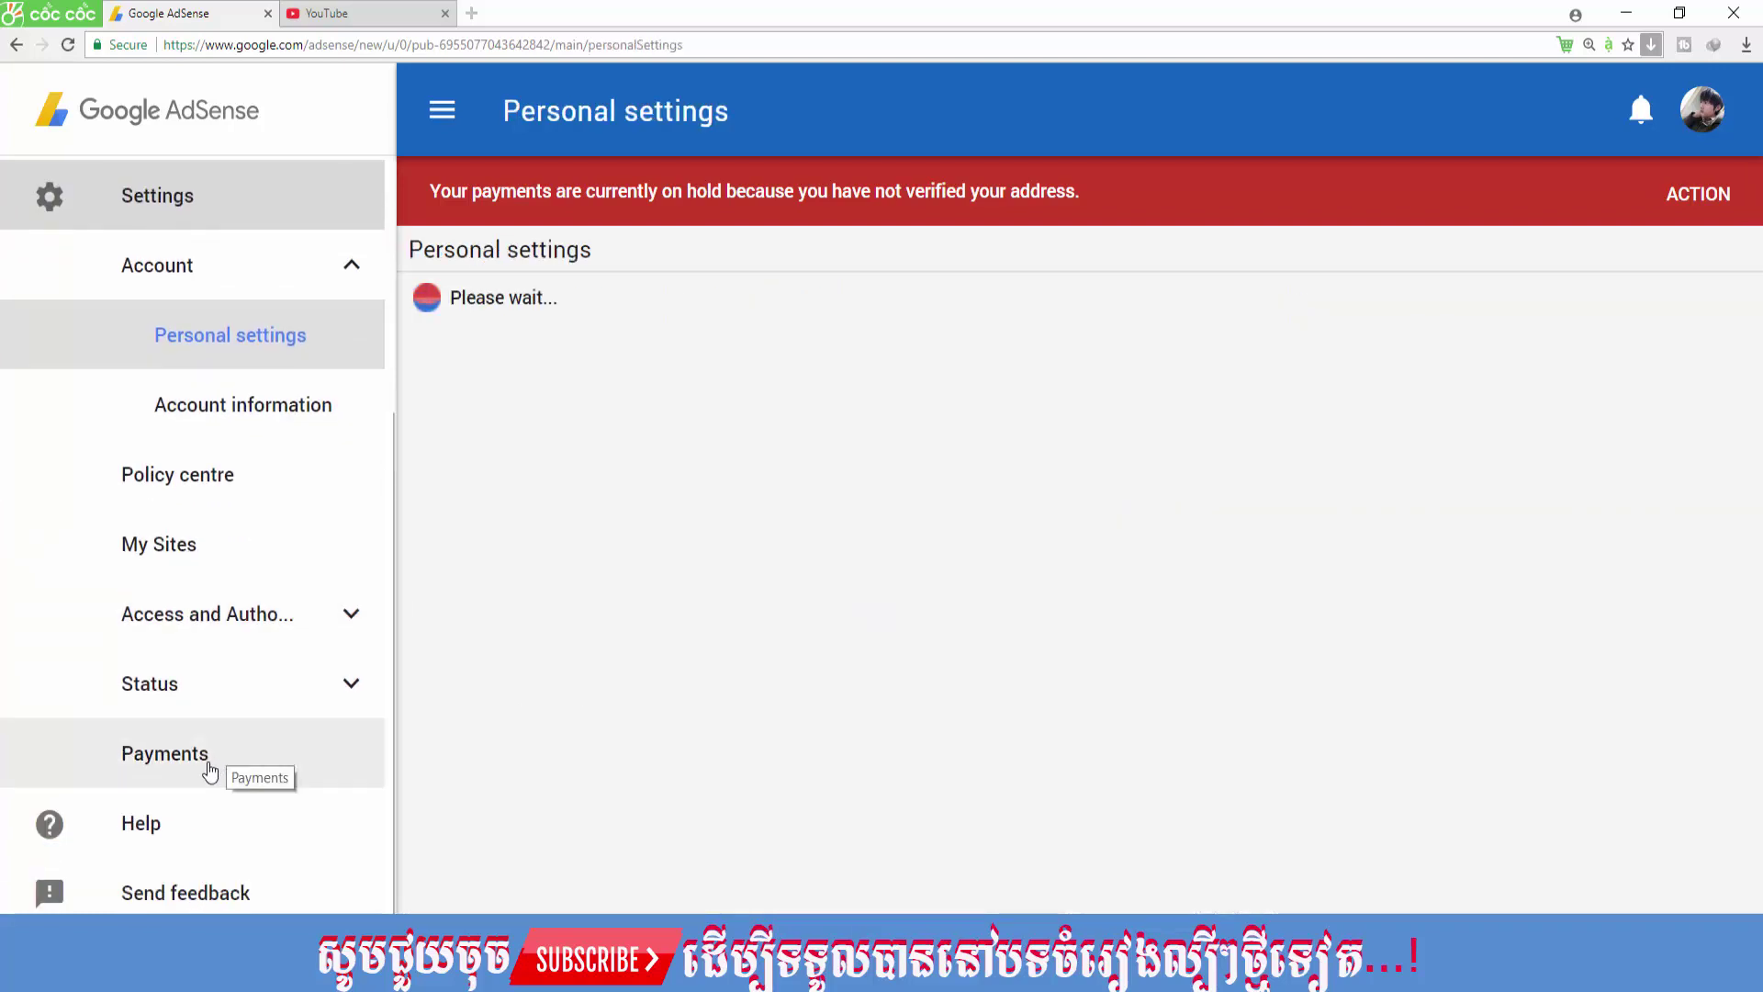
{"action": "left_click", "coordinate": [186, 763]}
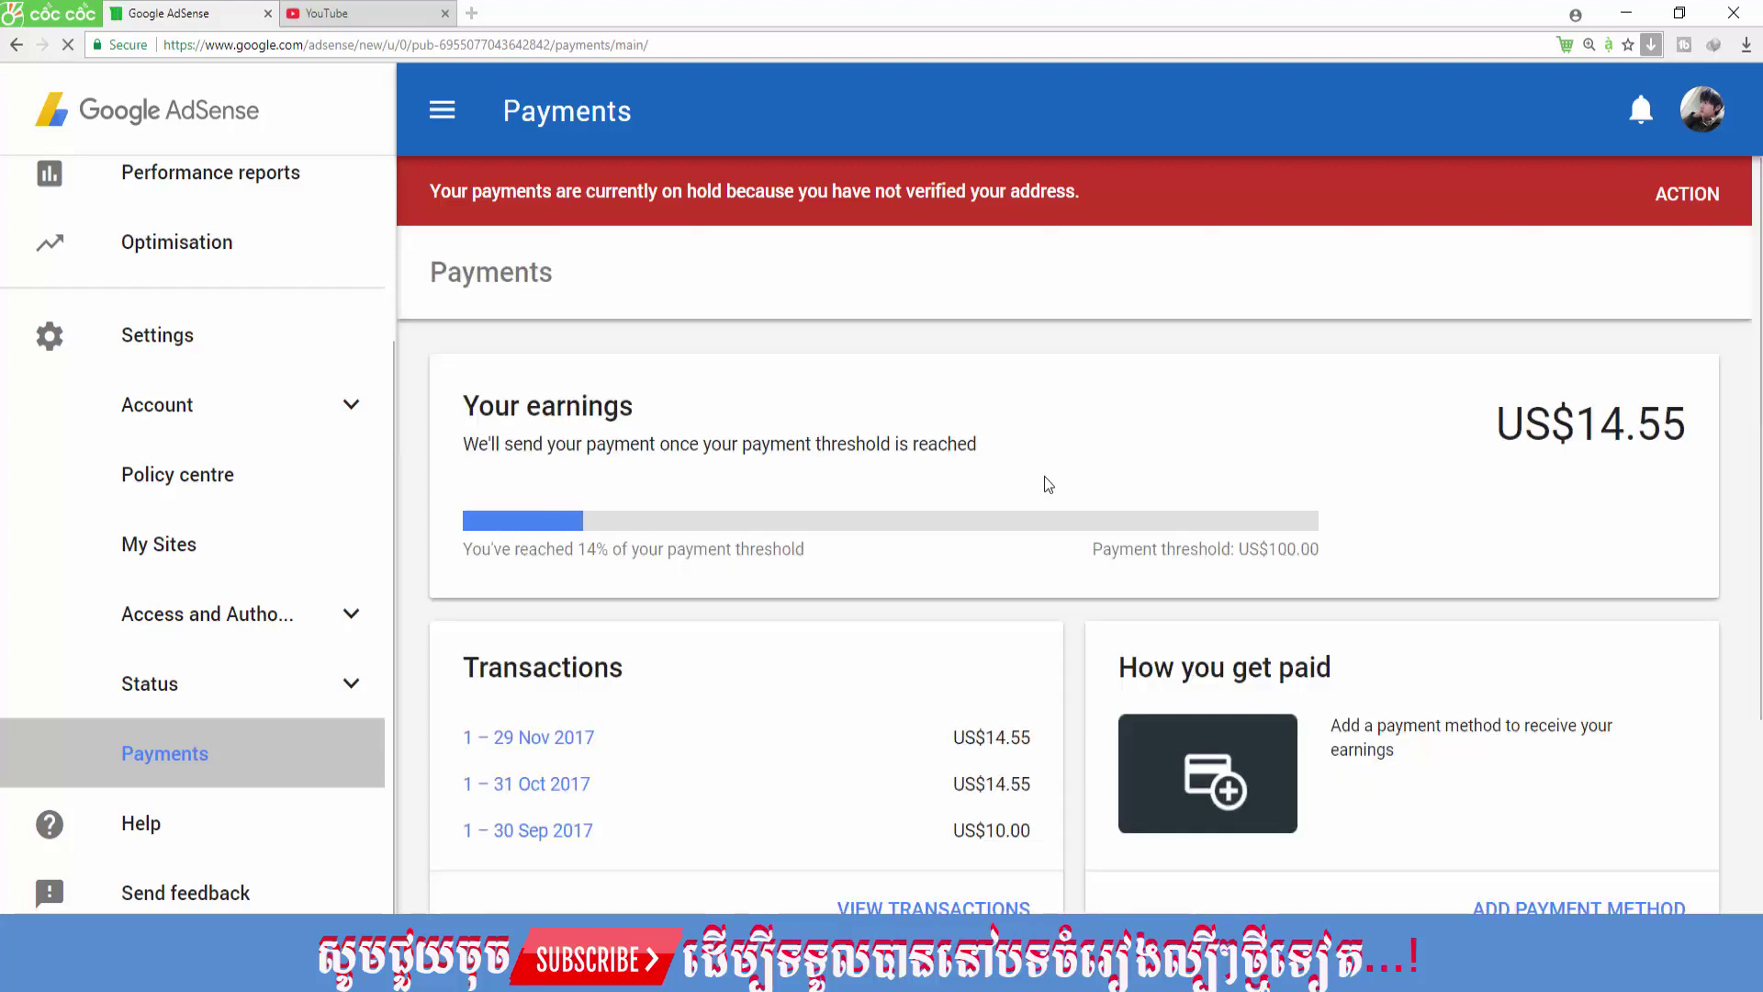
{"action": "scroll", "coordinate": [1048, 484], "scroll_direction": "down", "scroll_amount": 4}
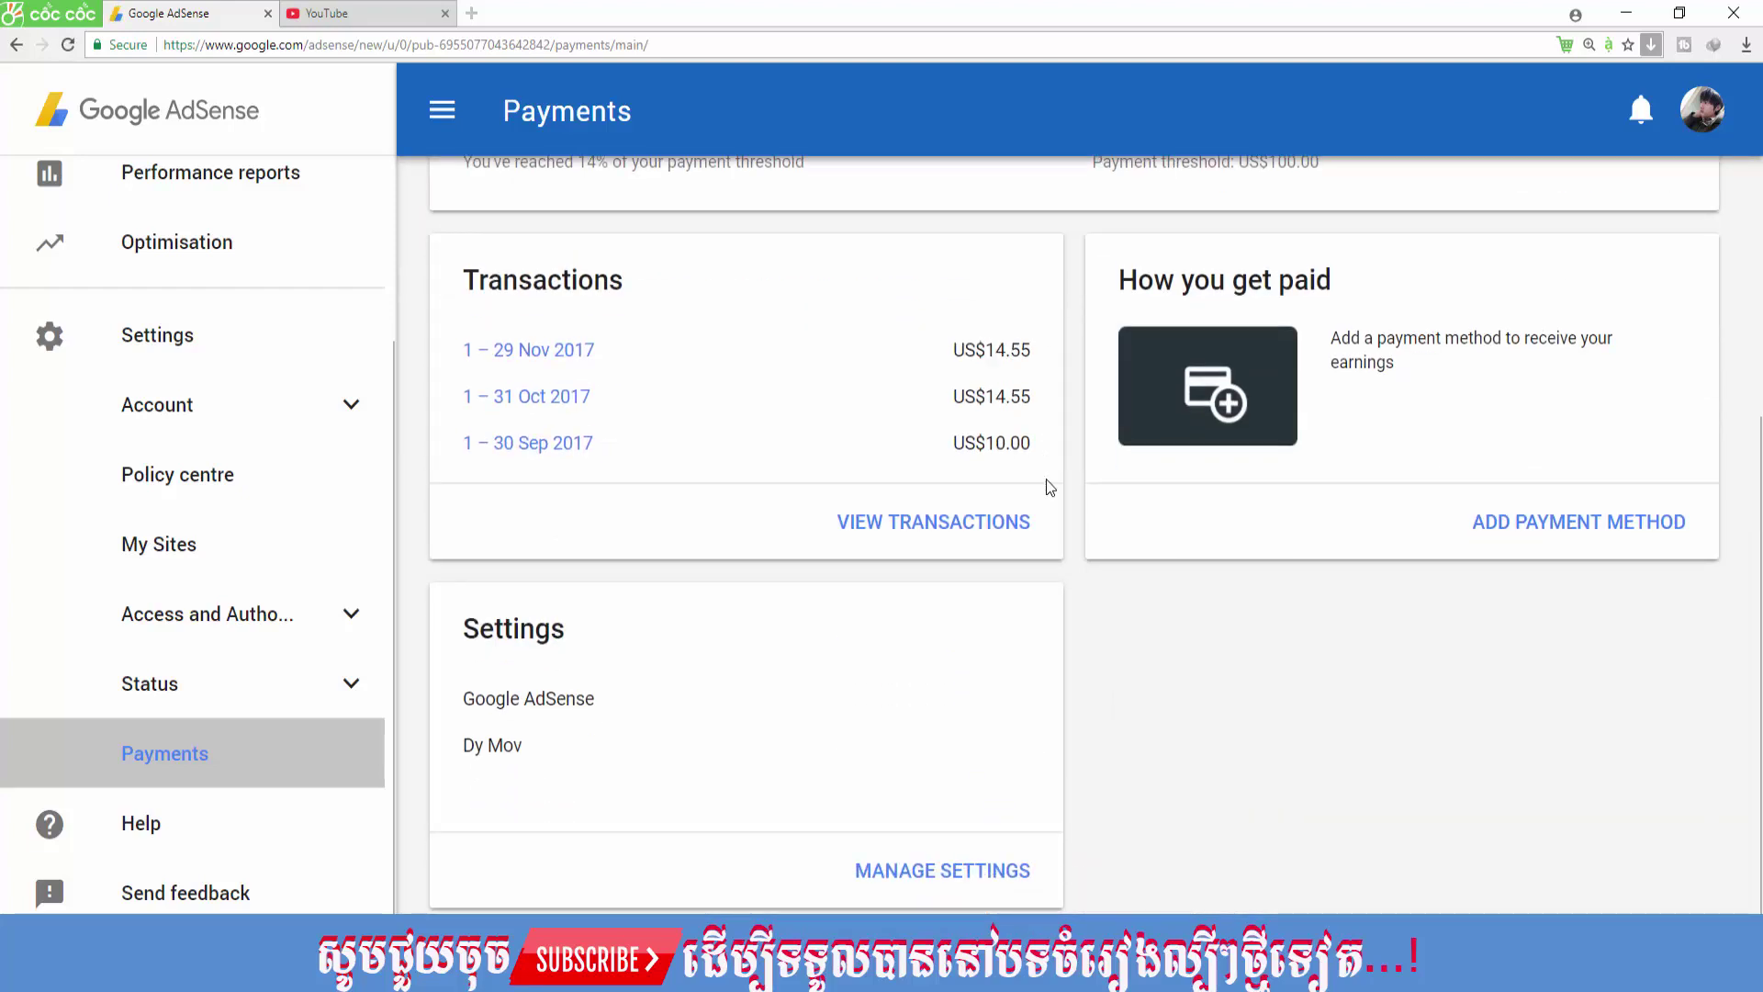
{"action": "scroll", "coordinate": [1185, 494], "scroll_direction": "up", "scroll_amount": 3}
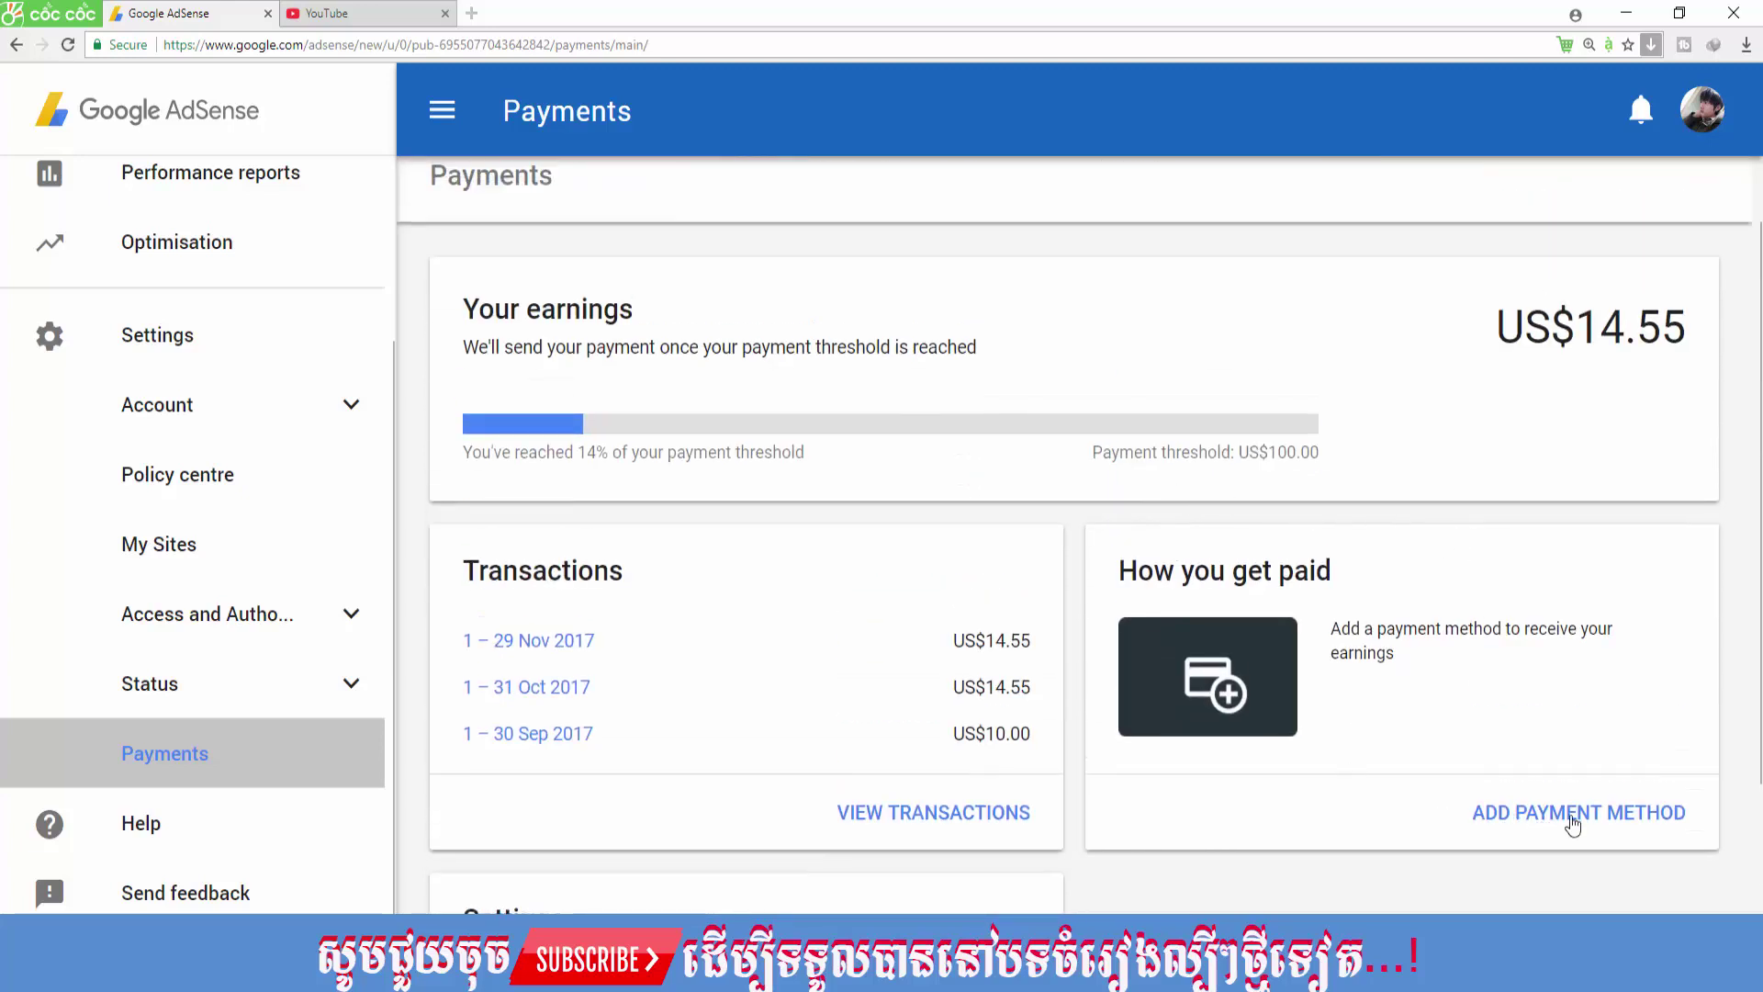
Start adding a payment method and compare the Western Union, wire transfer and cheque options
{"action": "left_click", "coordinate": [1641, 824]}
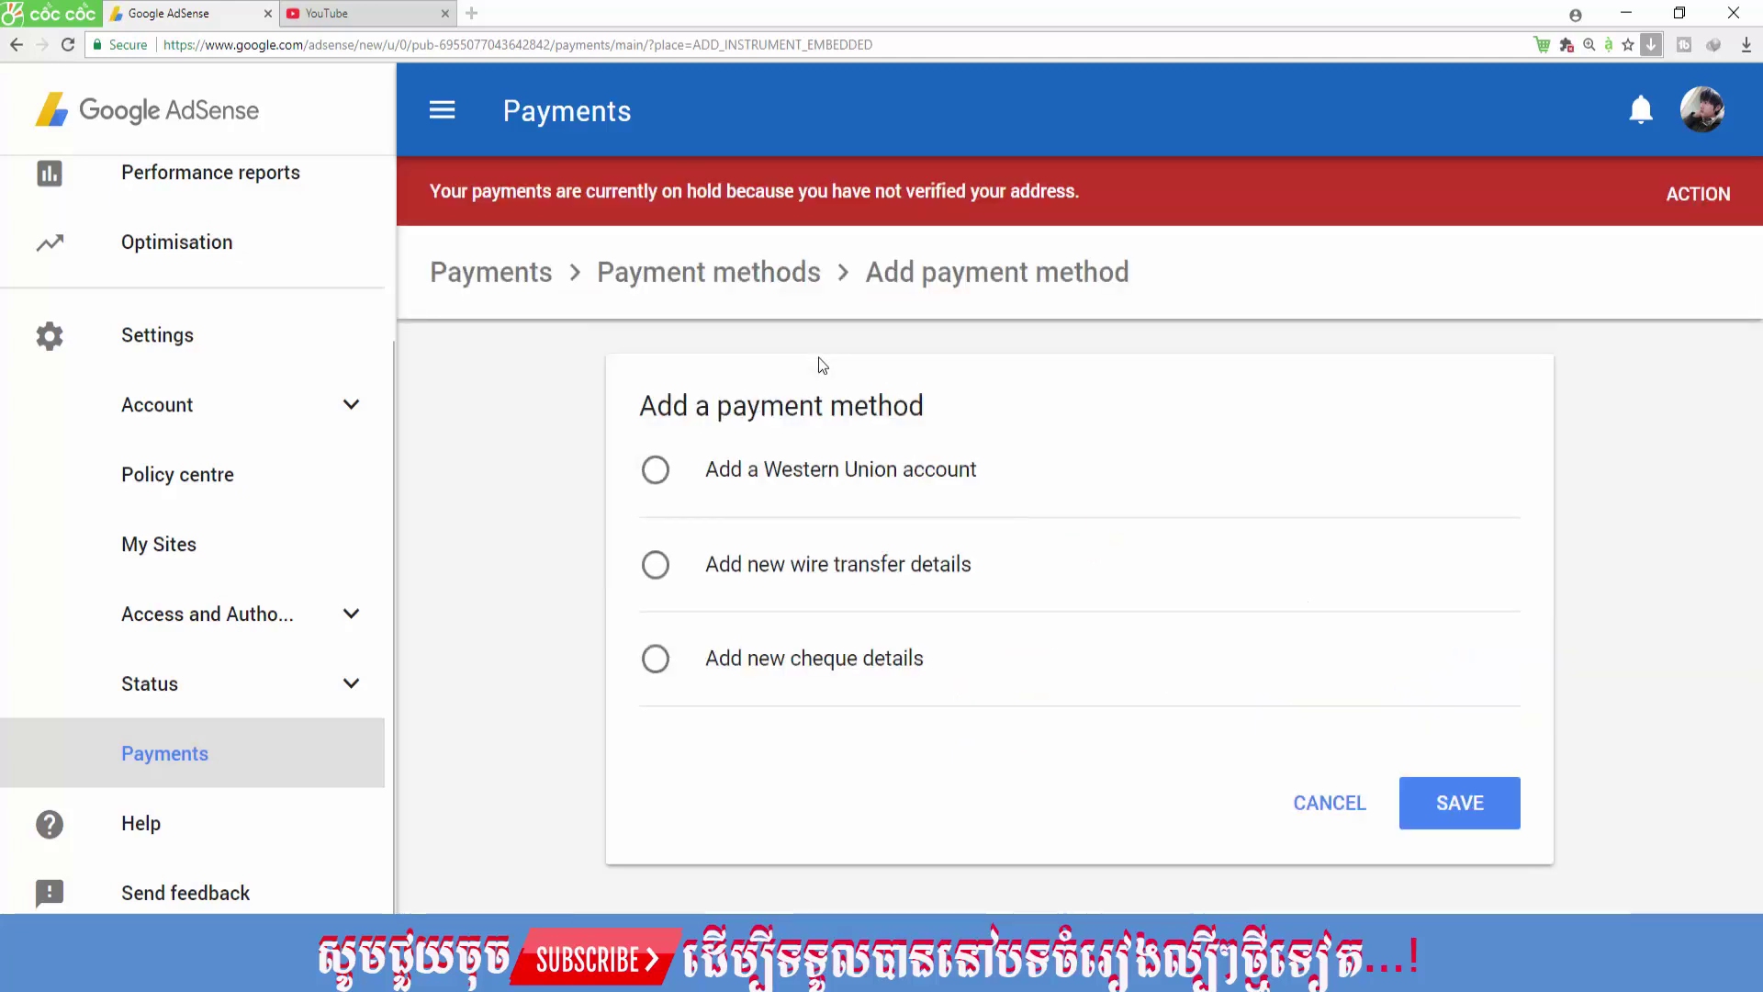
{"action": "left_click", "coordinate": [1462, 596]}
{"action": "key", "text": "ctrl+plus"}
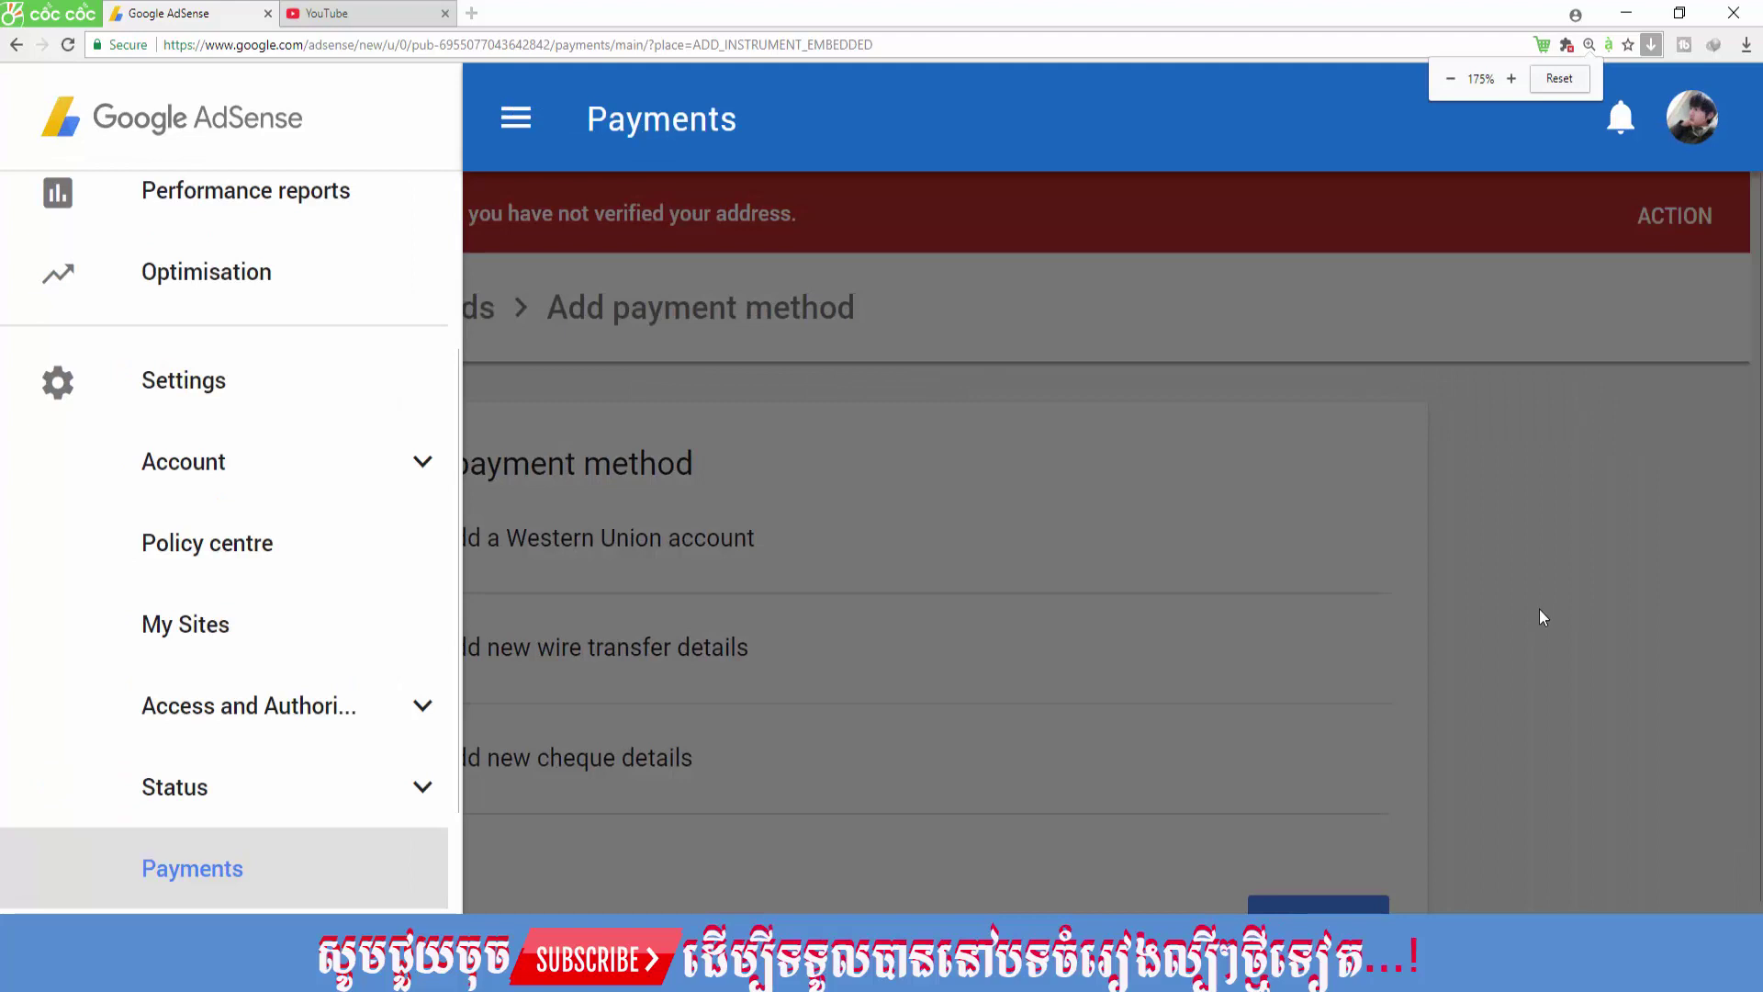
{"action": "key", "text": "ctrl+minus"}
{"action": "left_click", "coordinate": [815, 516]}
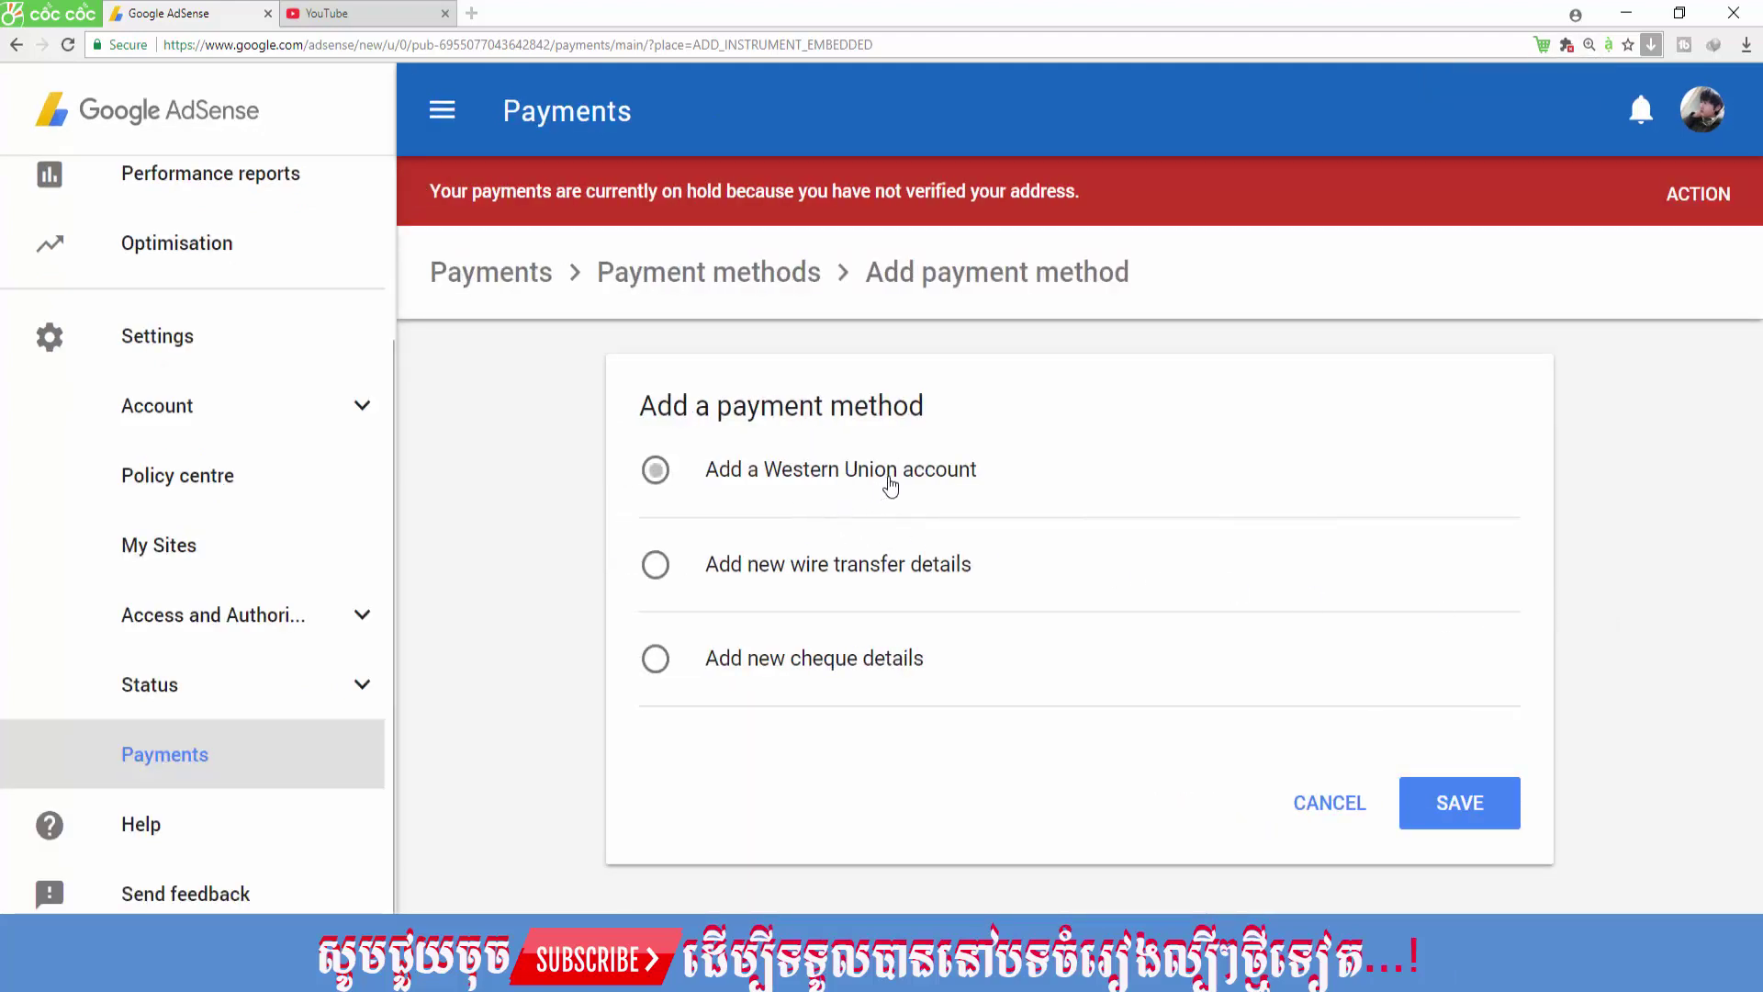
{"action": "left_click", "coordinate": [707, 571]}
{"action": "left_click", "coordinate": [777, 678]}
{"action": "left_click", "coordinate": [983, 449]}
{"action": "left_click", "coordinate": [805, 560]}
{"action": "left_click", "coordinate": [722, 620]}
Select Western Union as the new payment method
{"action": "left_click", "coordinate": [664, 462]}
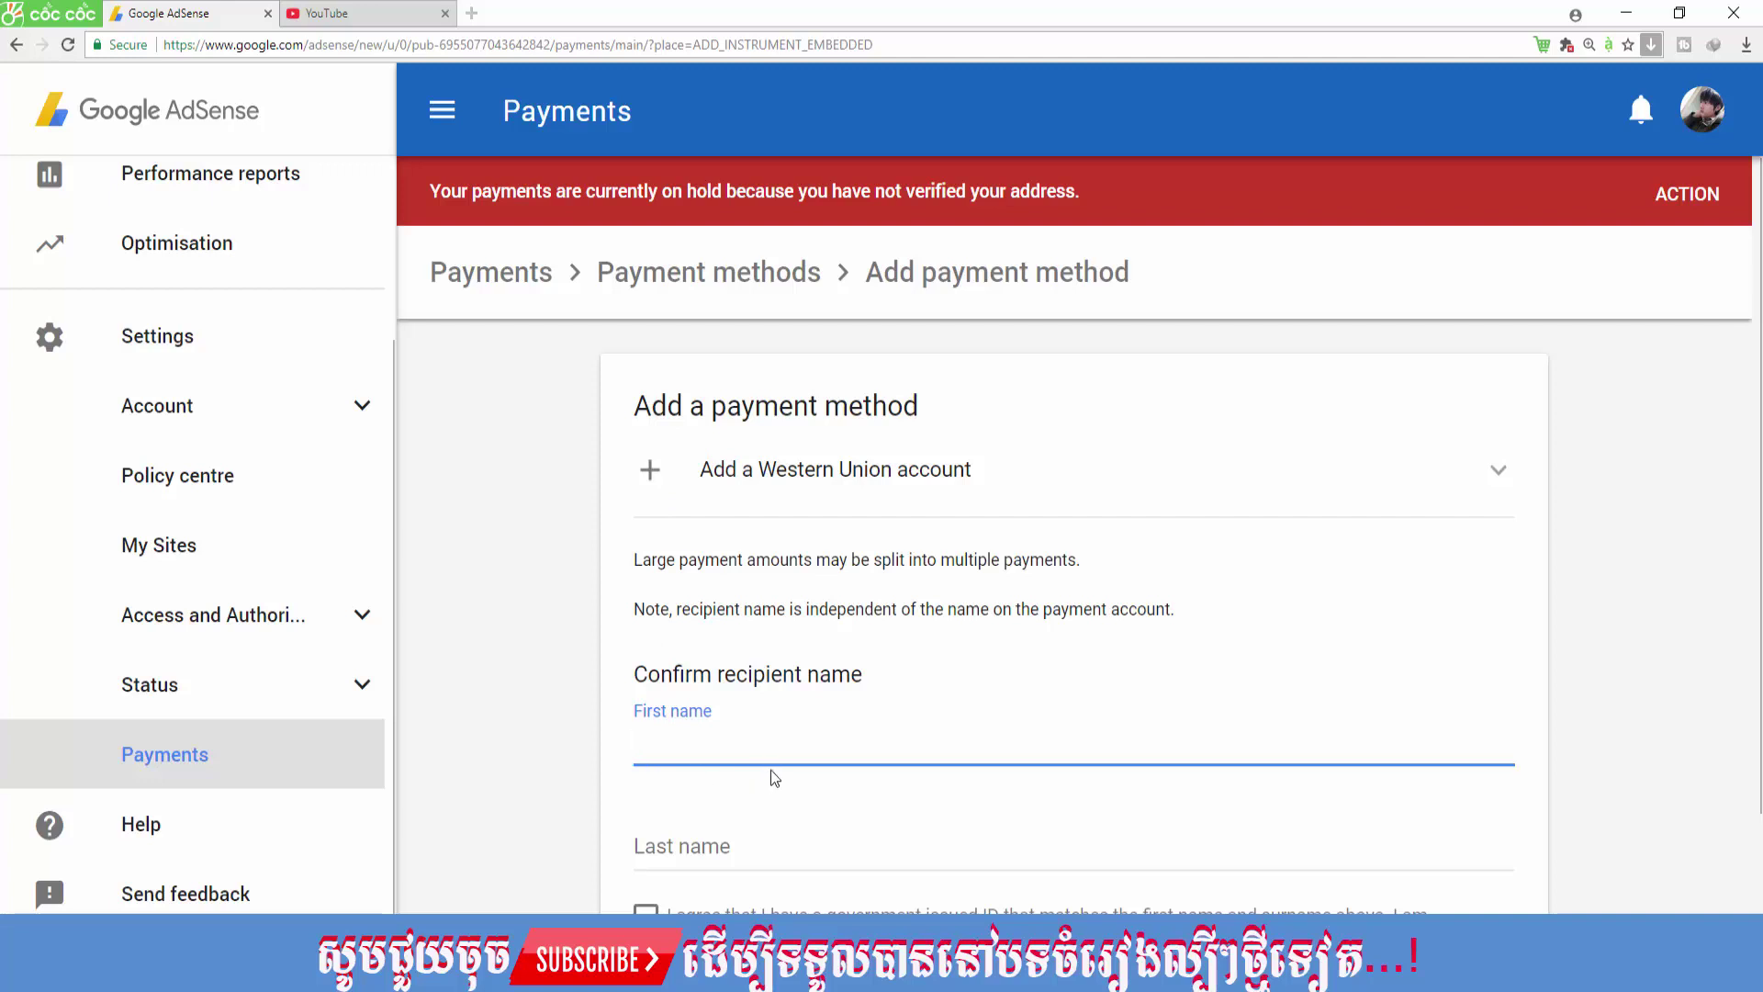
{"action": "scroll", "coordinate": [774, 768], "scroll_direction": "down", "scroll_amount": 2}
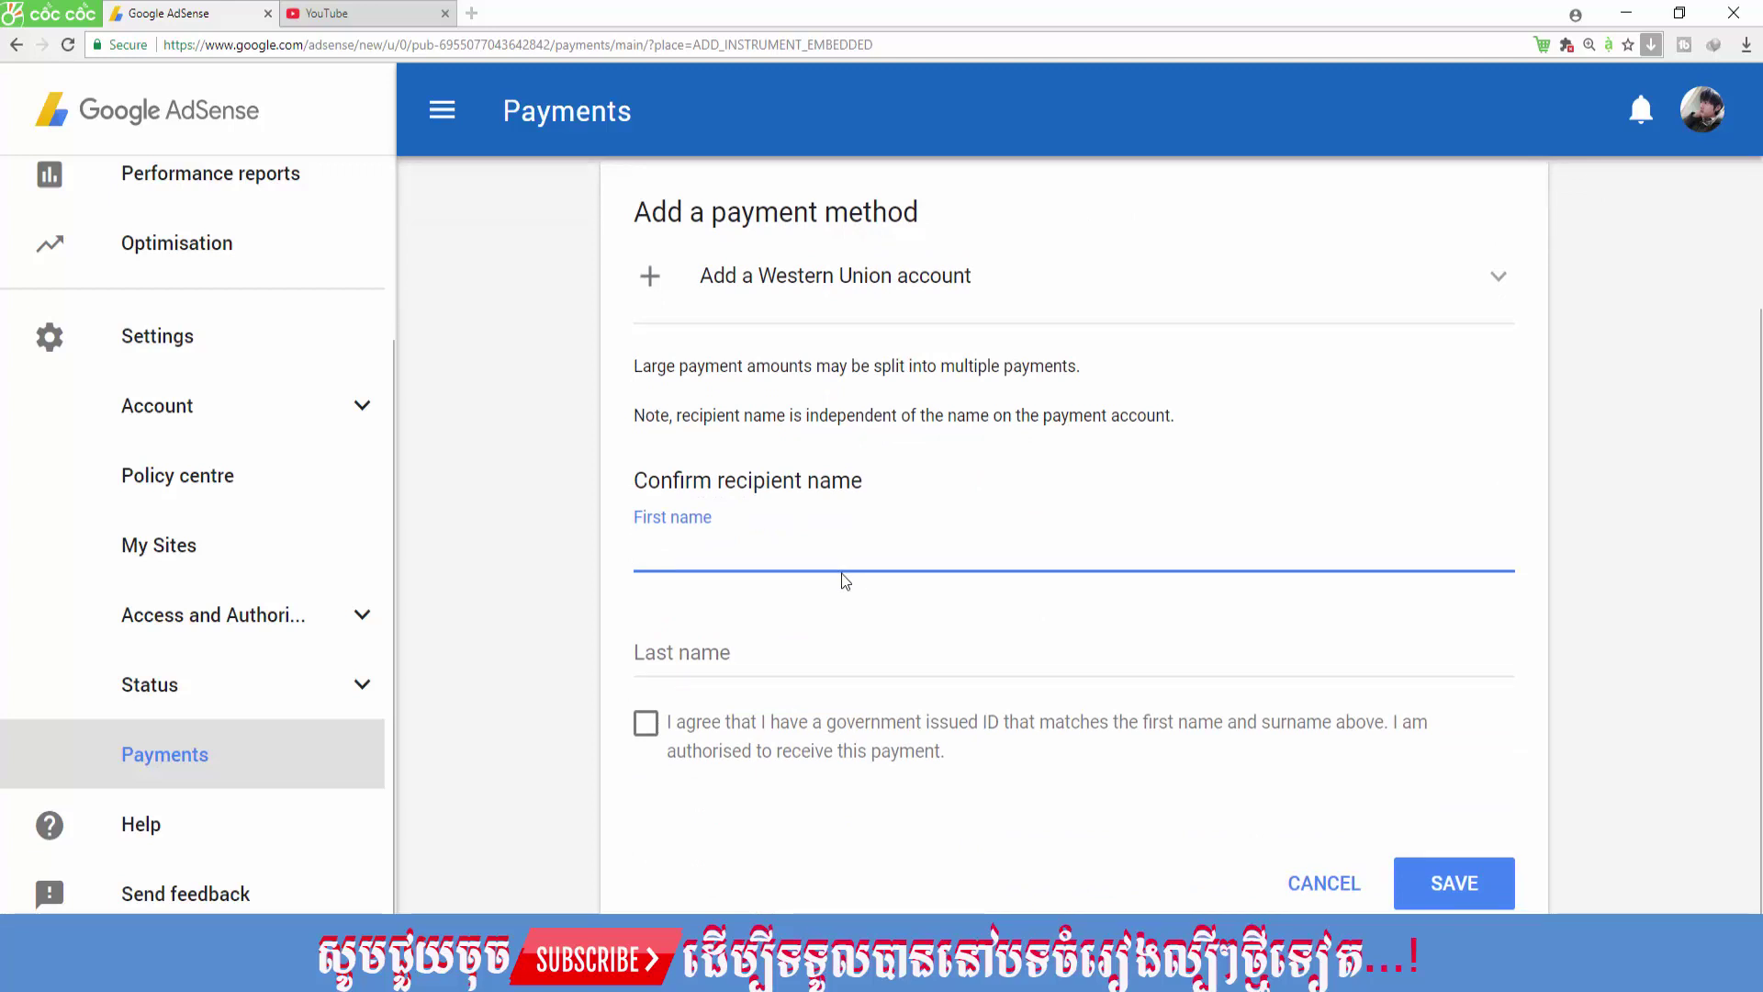
{"action": "scroll", "coordinate": [841, 573], "scroll_direction": "up", "scroll_amount": 1}
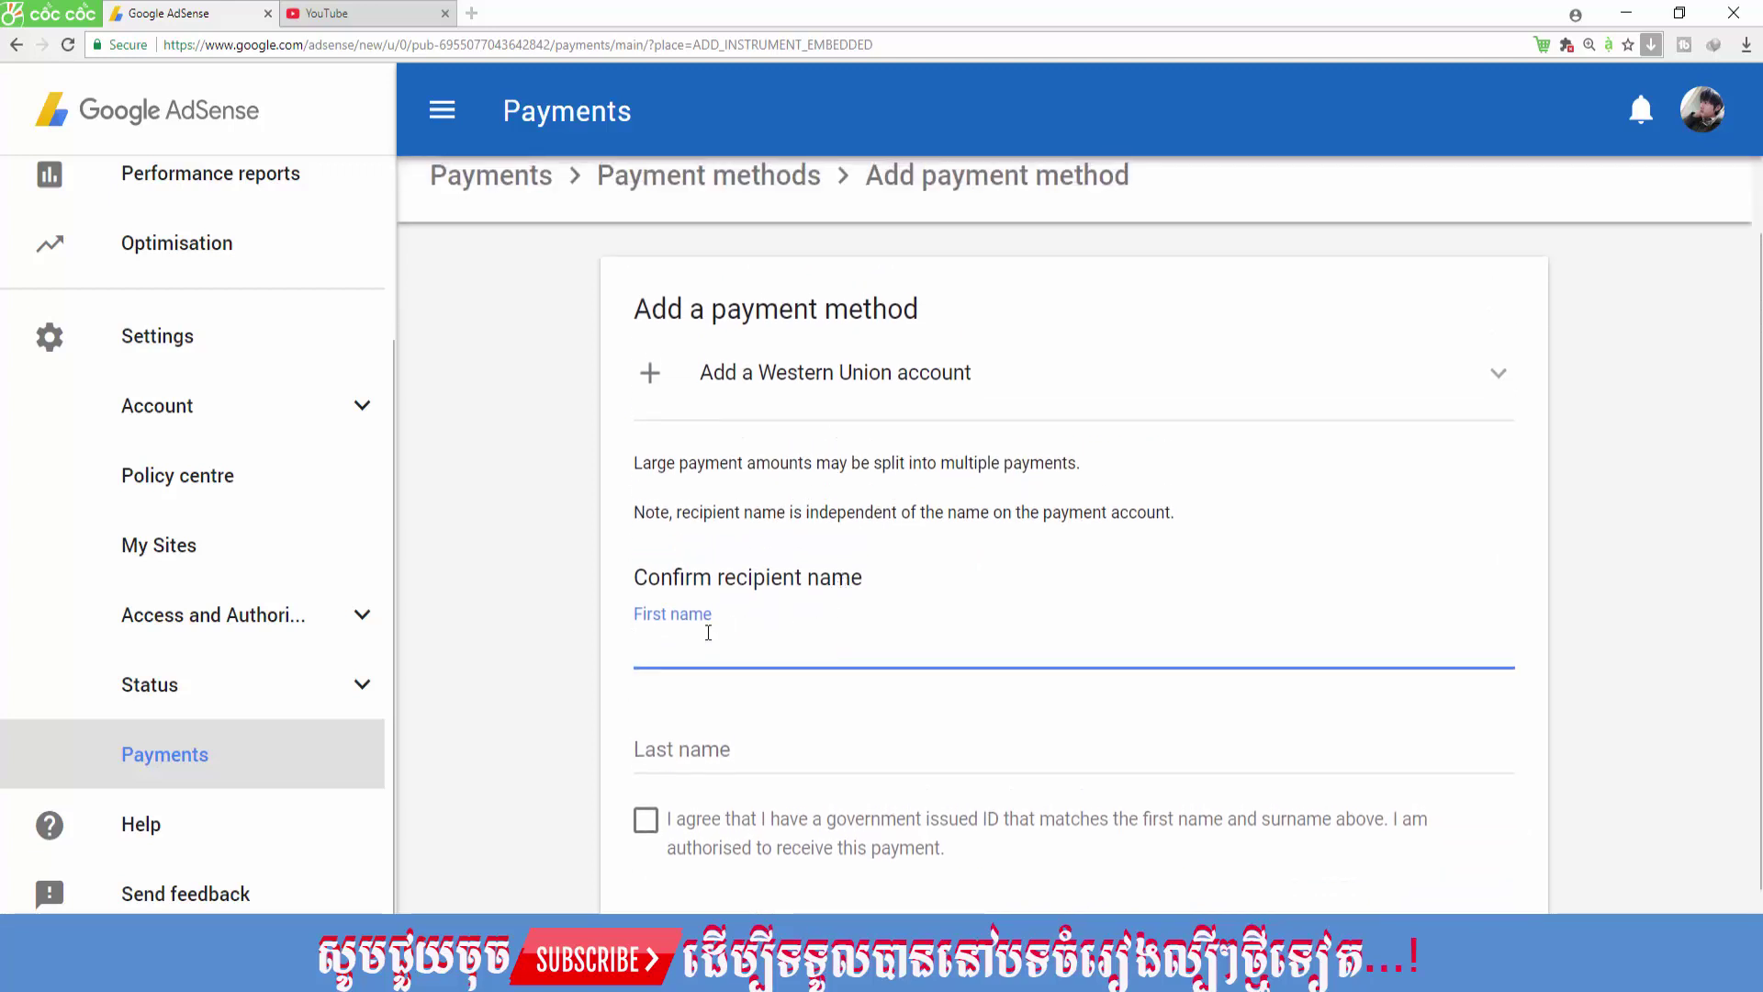
{"action": "left_click", "coordinate": [690, 544]}
{"action": "scroll", "coordinate": [691, 544], "scroll_direction": "down", "scroll_amount": 2}
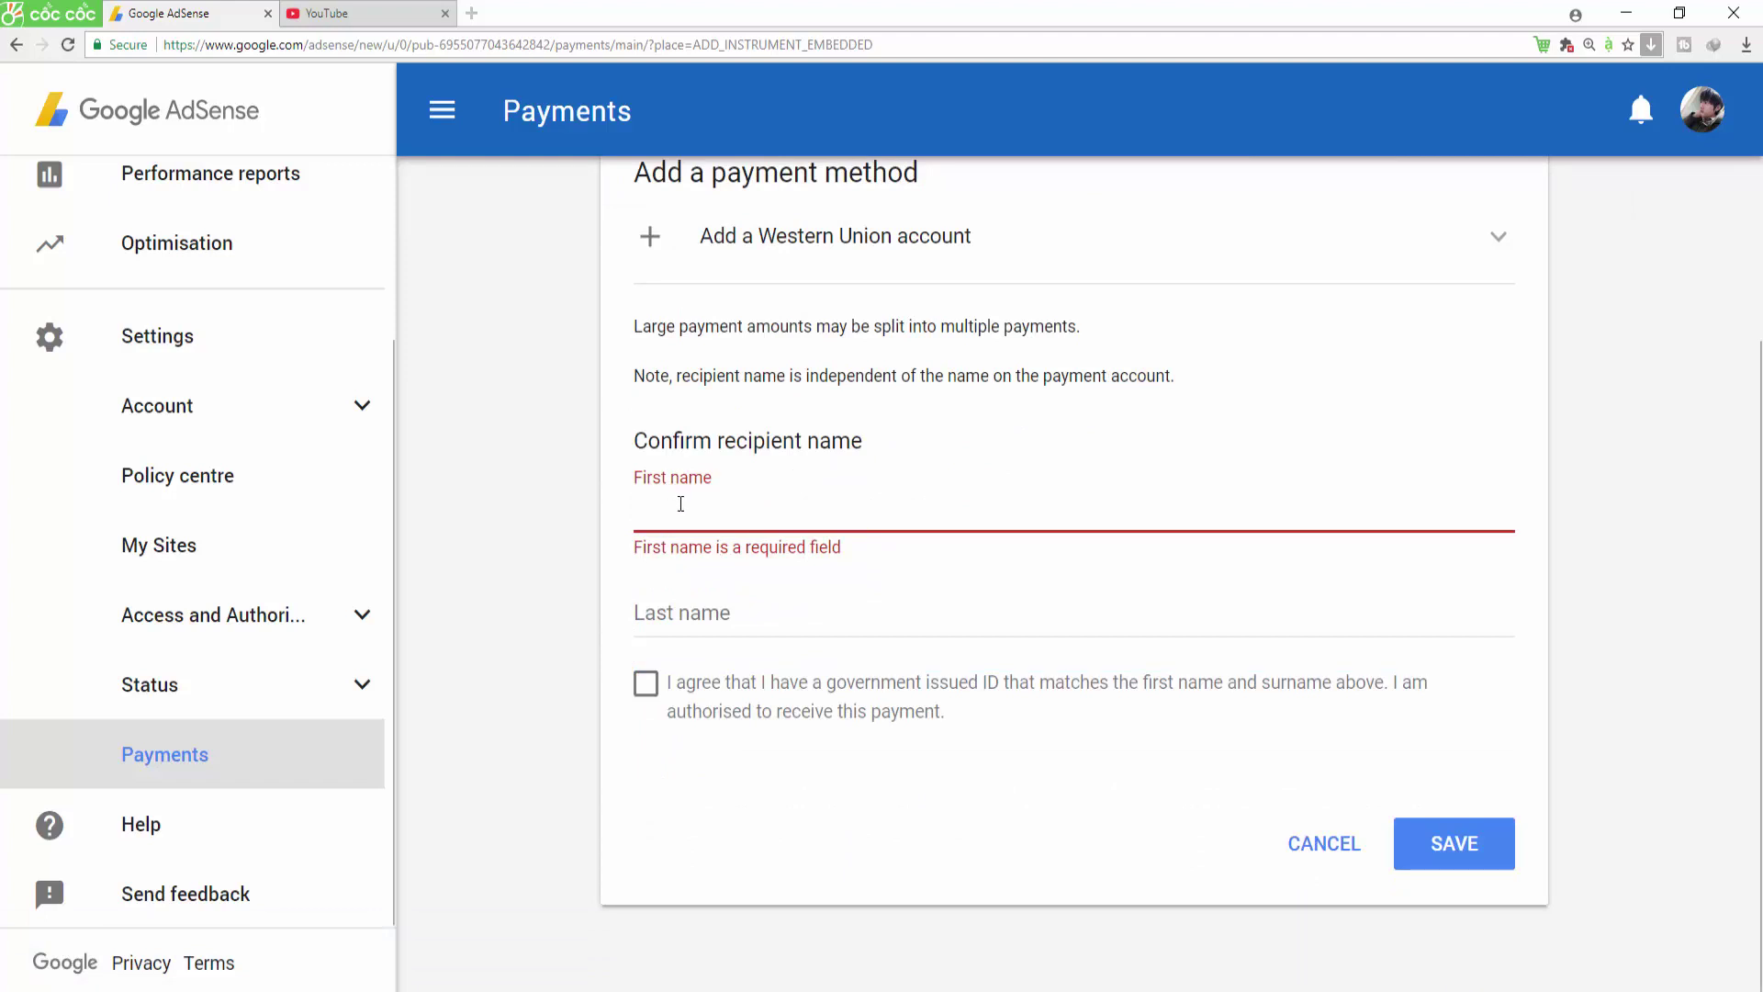
Fill in the recipient's first and last name for Western Union
{"action": "left_click", "coordinate": [680, 503]}
{"action": "left_click", "coordinate": [689, 505]}
{"action": "type", "text": "DY"}
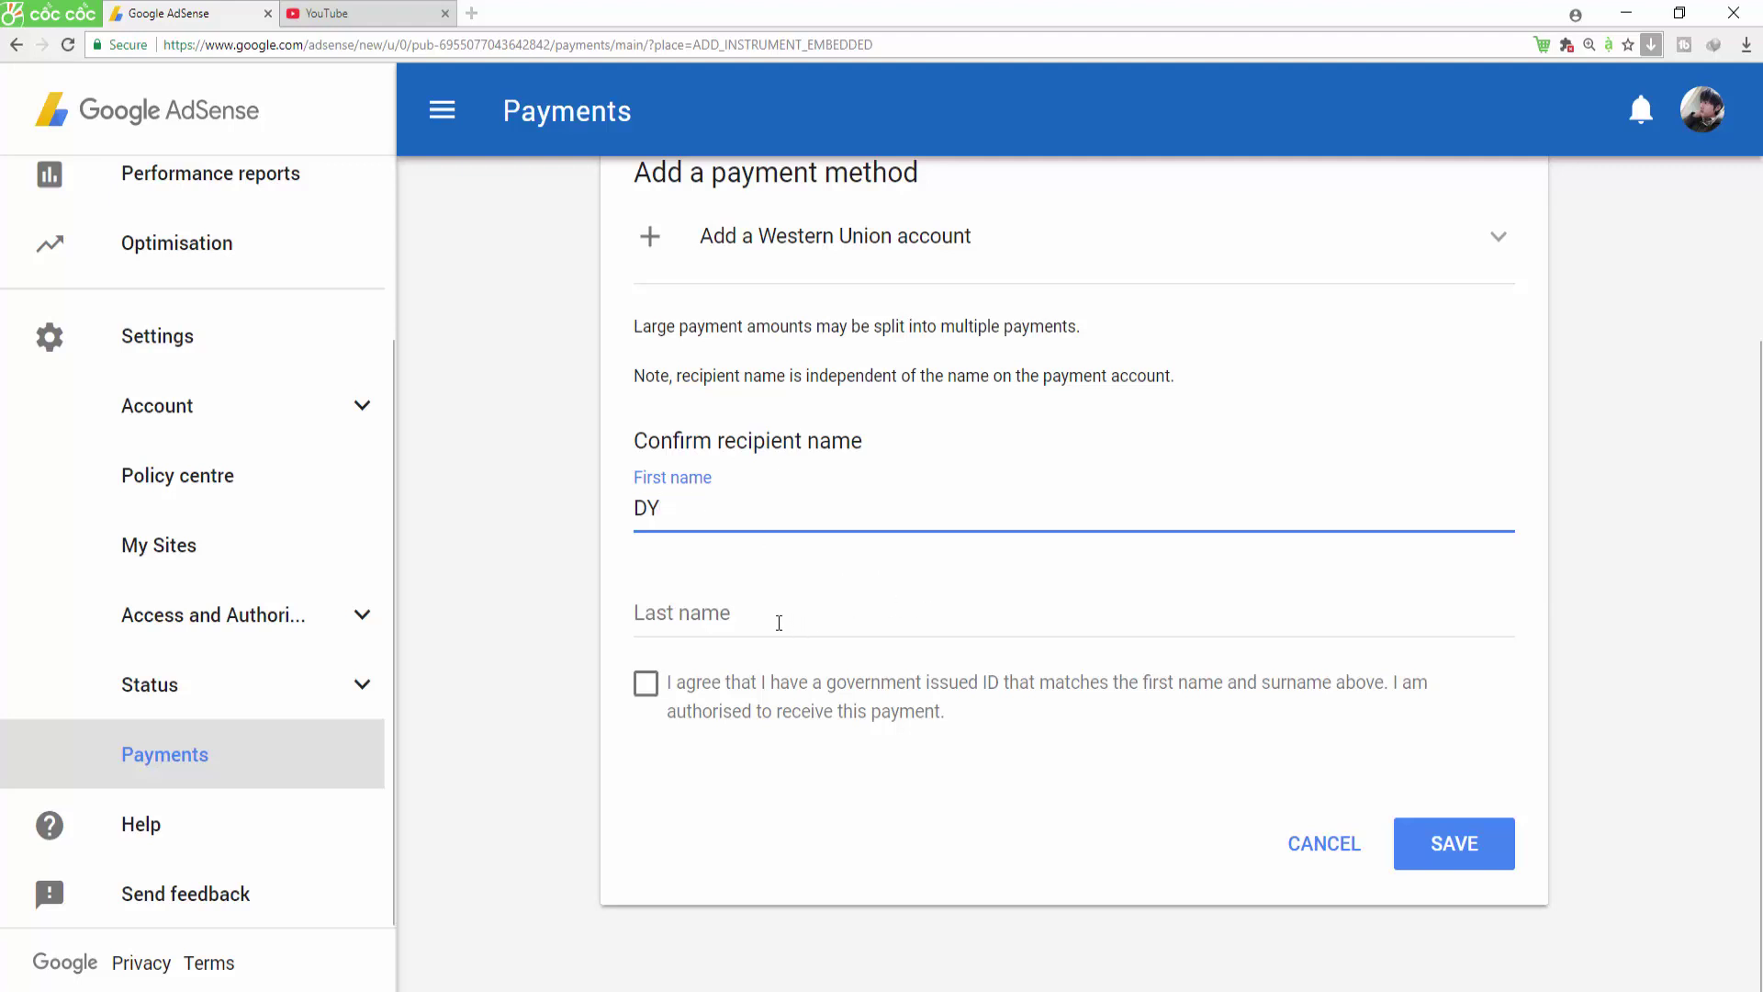
{"action": "left_click", "coordinate": [769, 614]}
{"action": "type", "text": "MOV"}
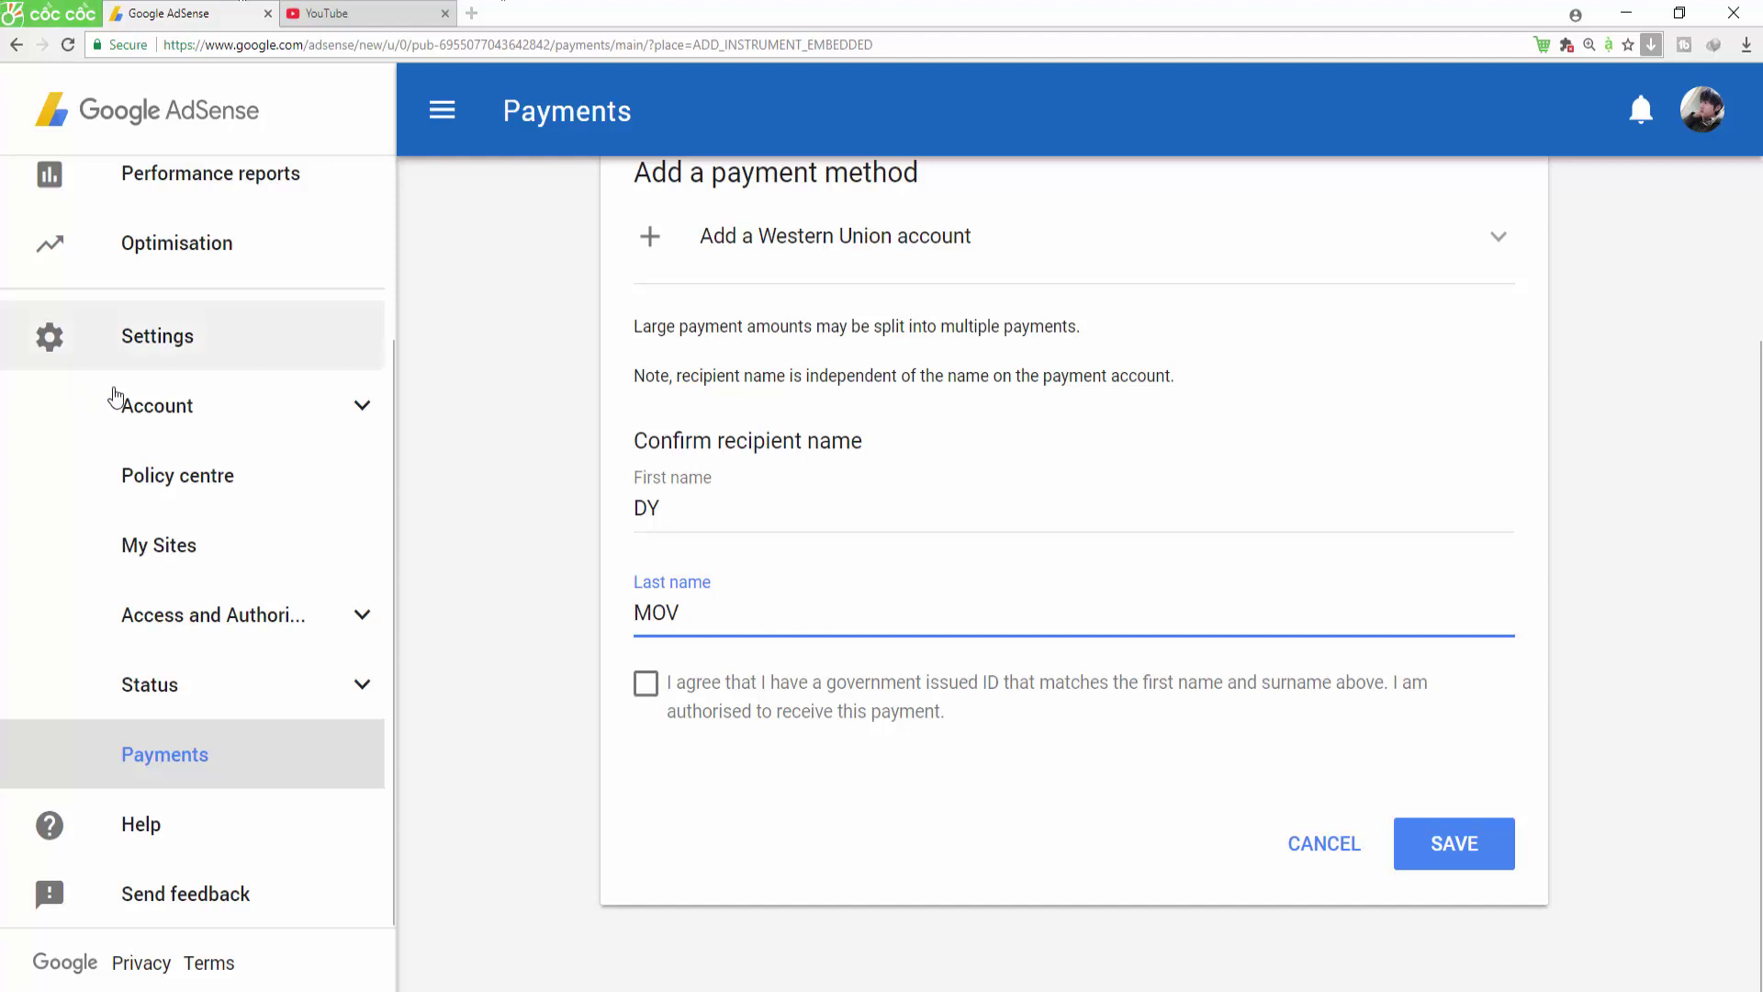
Agree that the government ID matches the recipient name and save the payment method
{"action": "scroll", "coordinate": [732, 618], "scroll_direction": "up", "scroll_amount": 3}
{"action": "scroll", "coordinate": [732, 643], "scroll_direction": "down", "scroll_amount": 3}
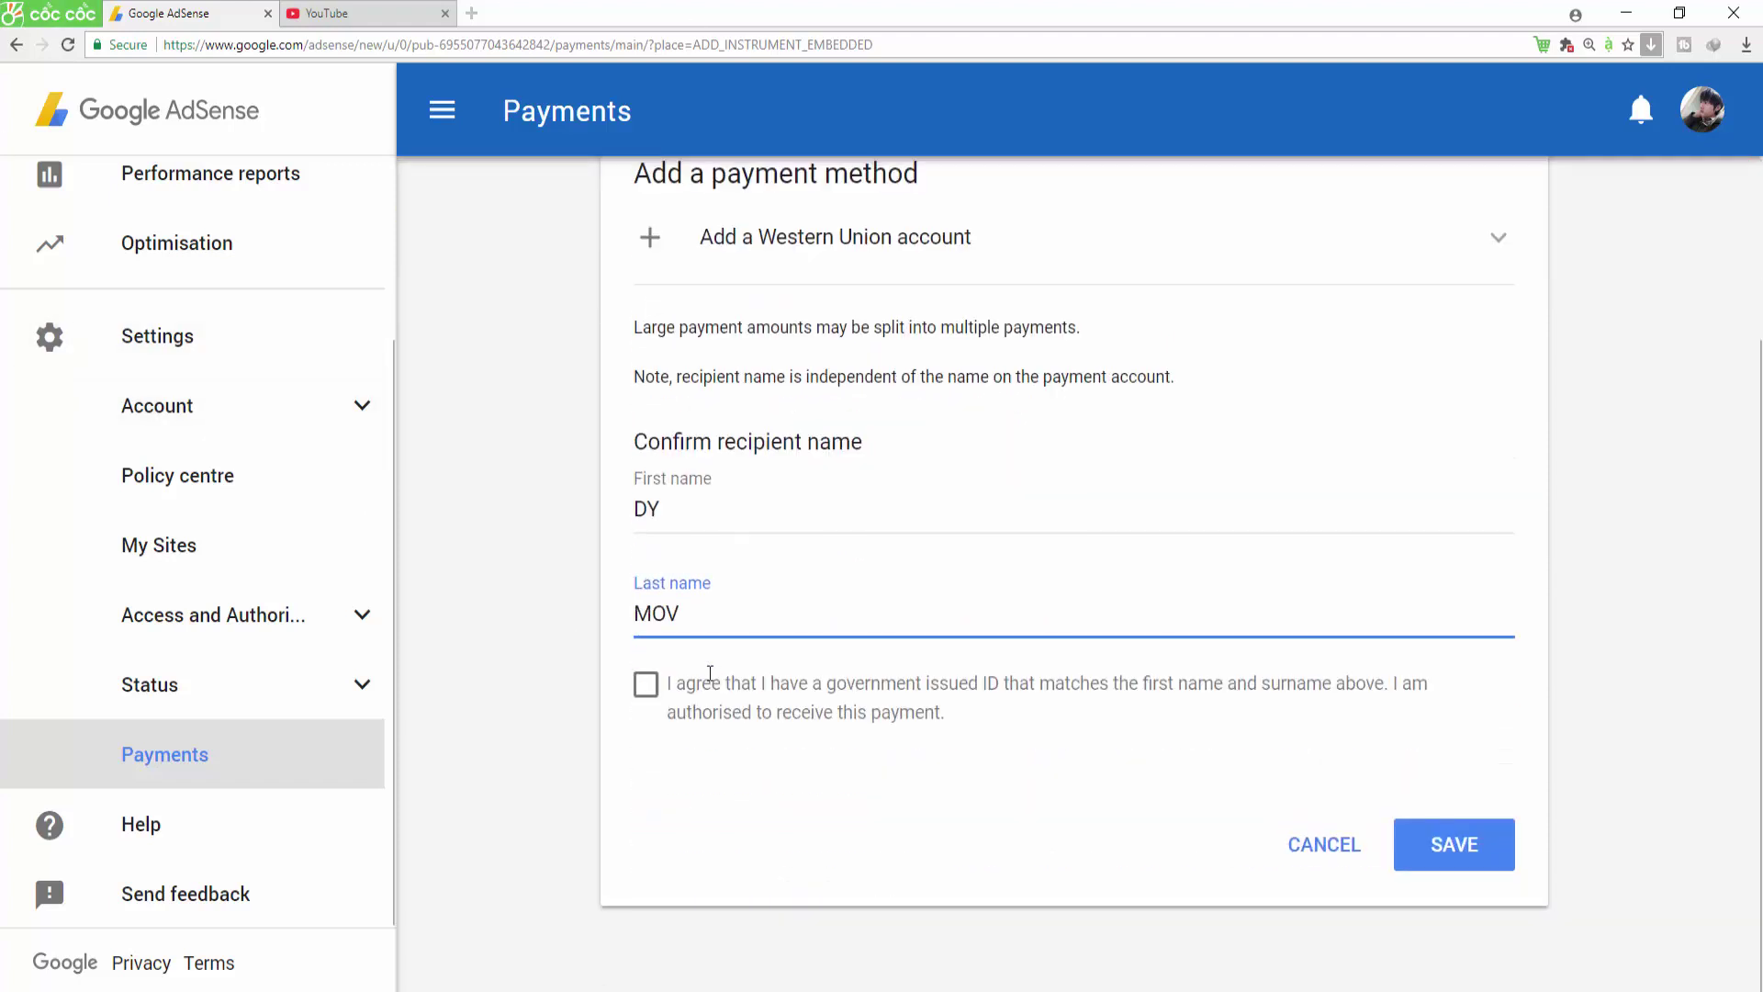
{"action": "left_click", "coordinate": [661, 661]}
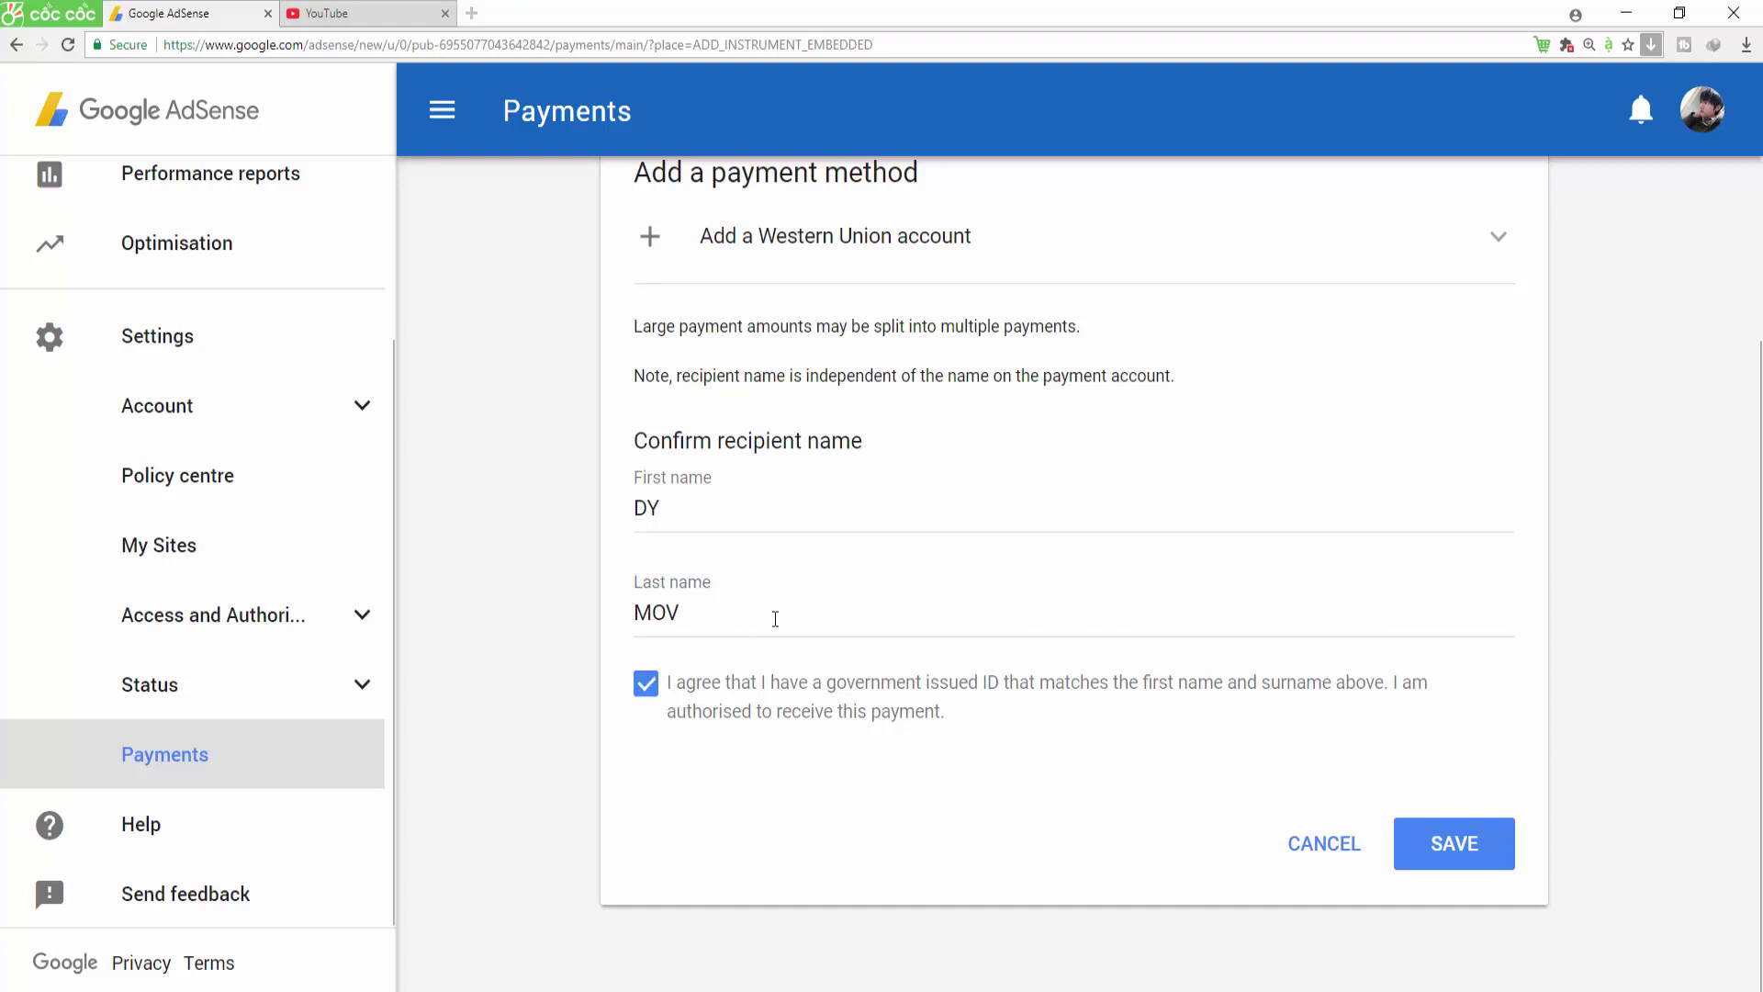
{"action": "scroll", "coordinate": [1145, 677], "scroll_direction": "up", "scroll_amount": 3}
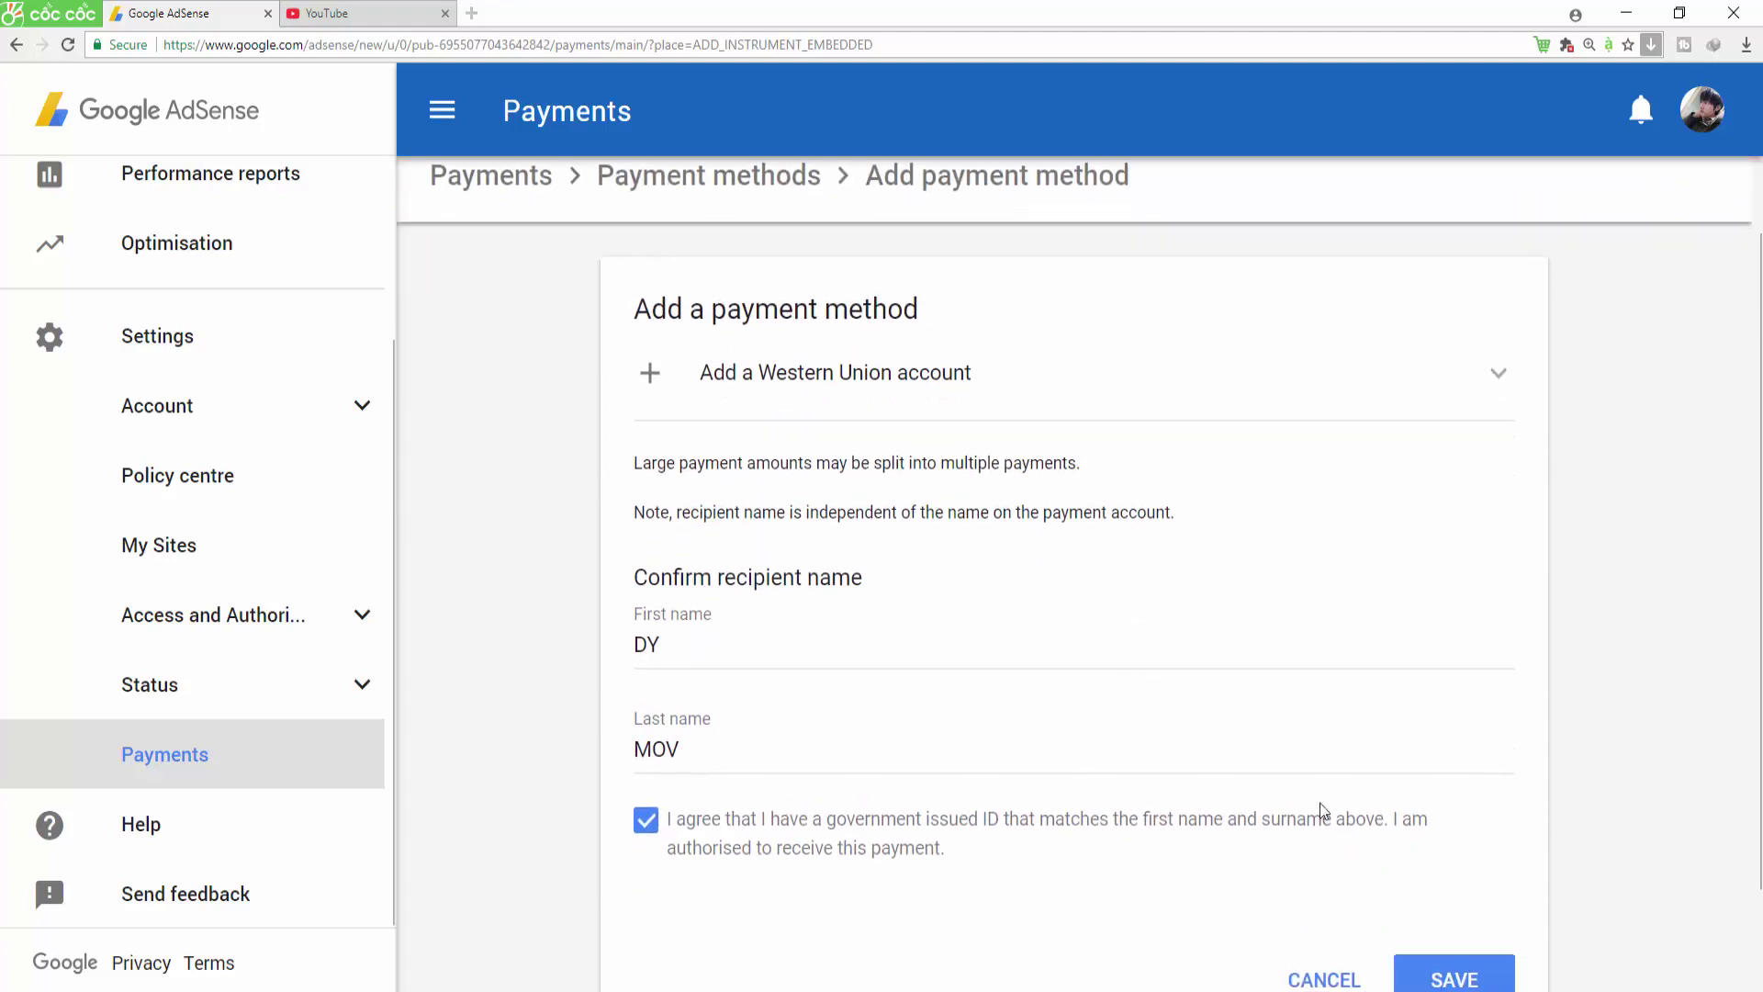
{"action": "scroll", "coordinate": [1309, 819], "scroll_direction": "down", "scroll_amount": 2}
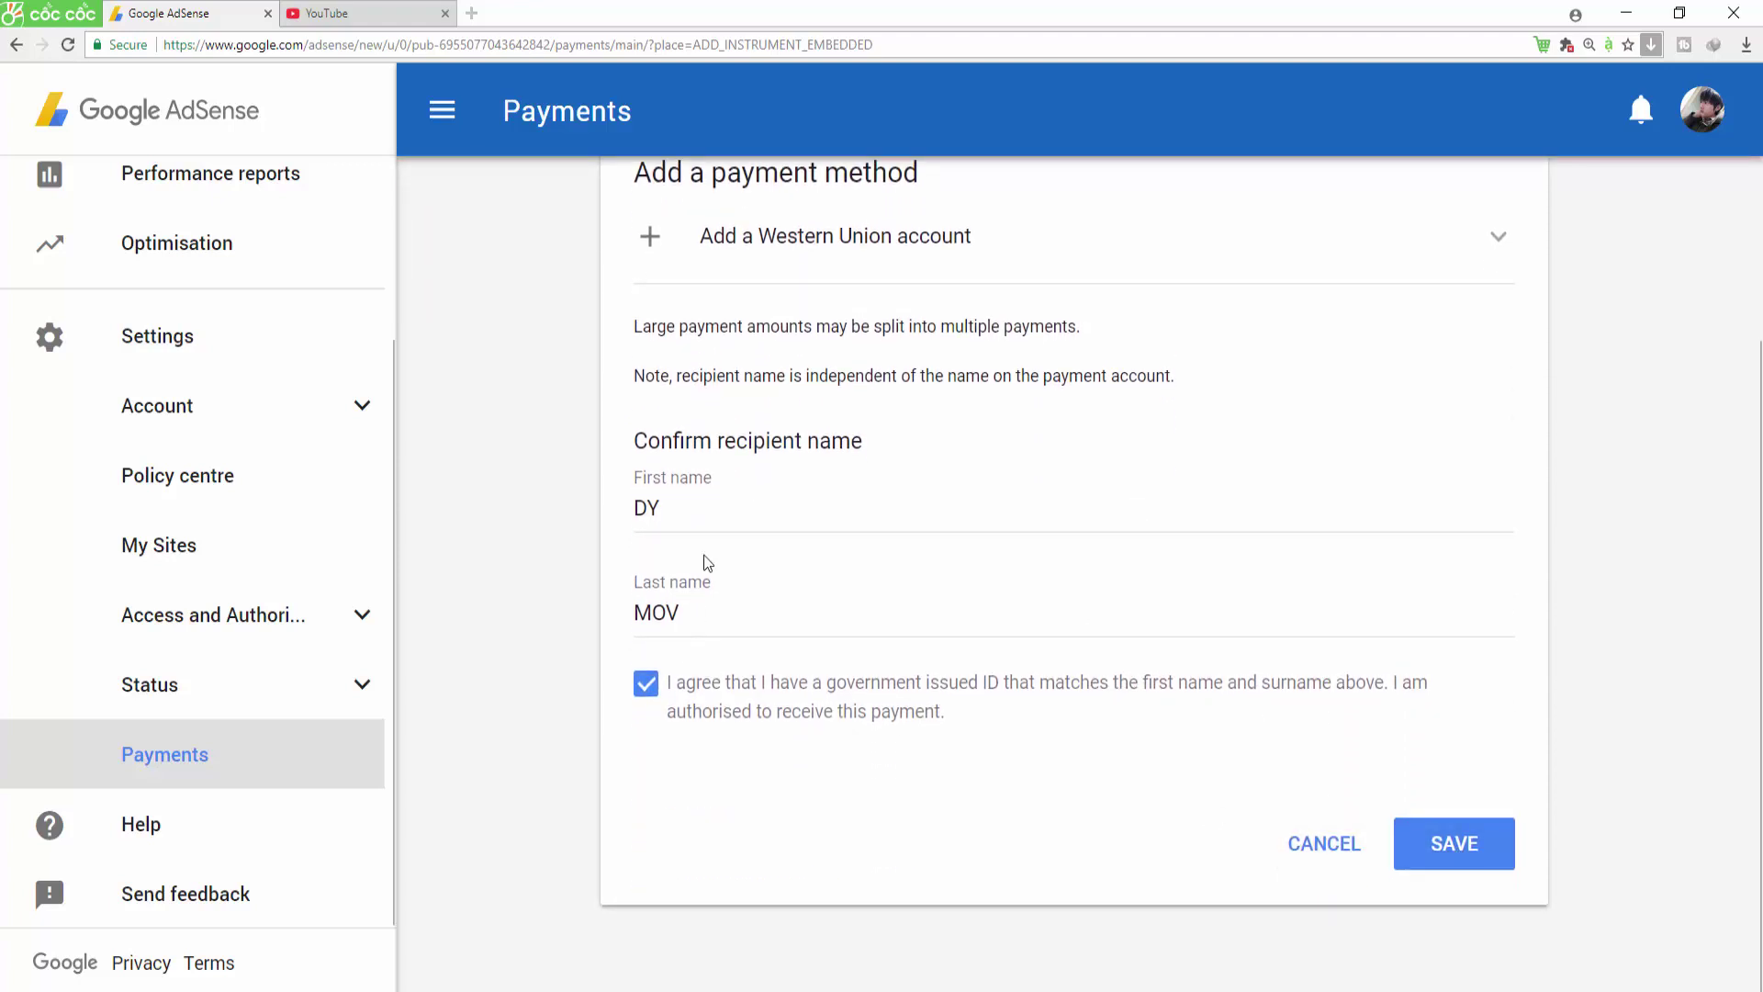
{"action": "left_click", "coordinate": [1439, 863]}
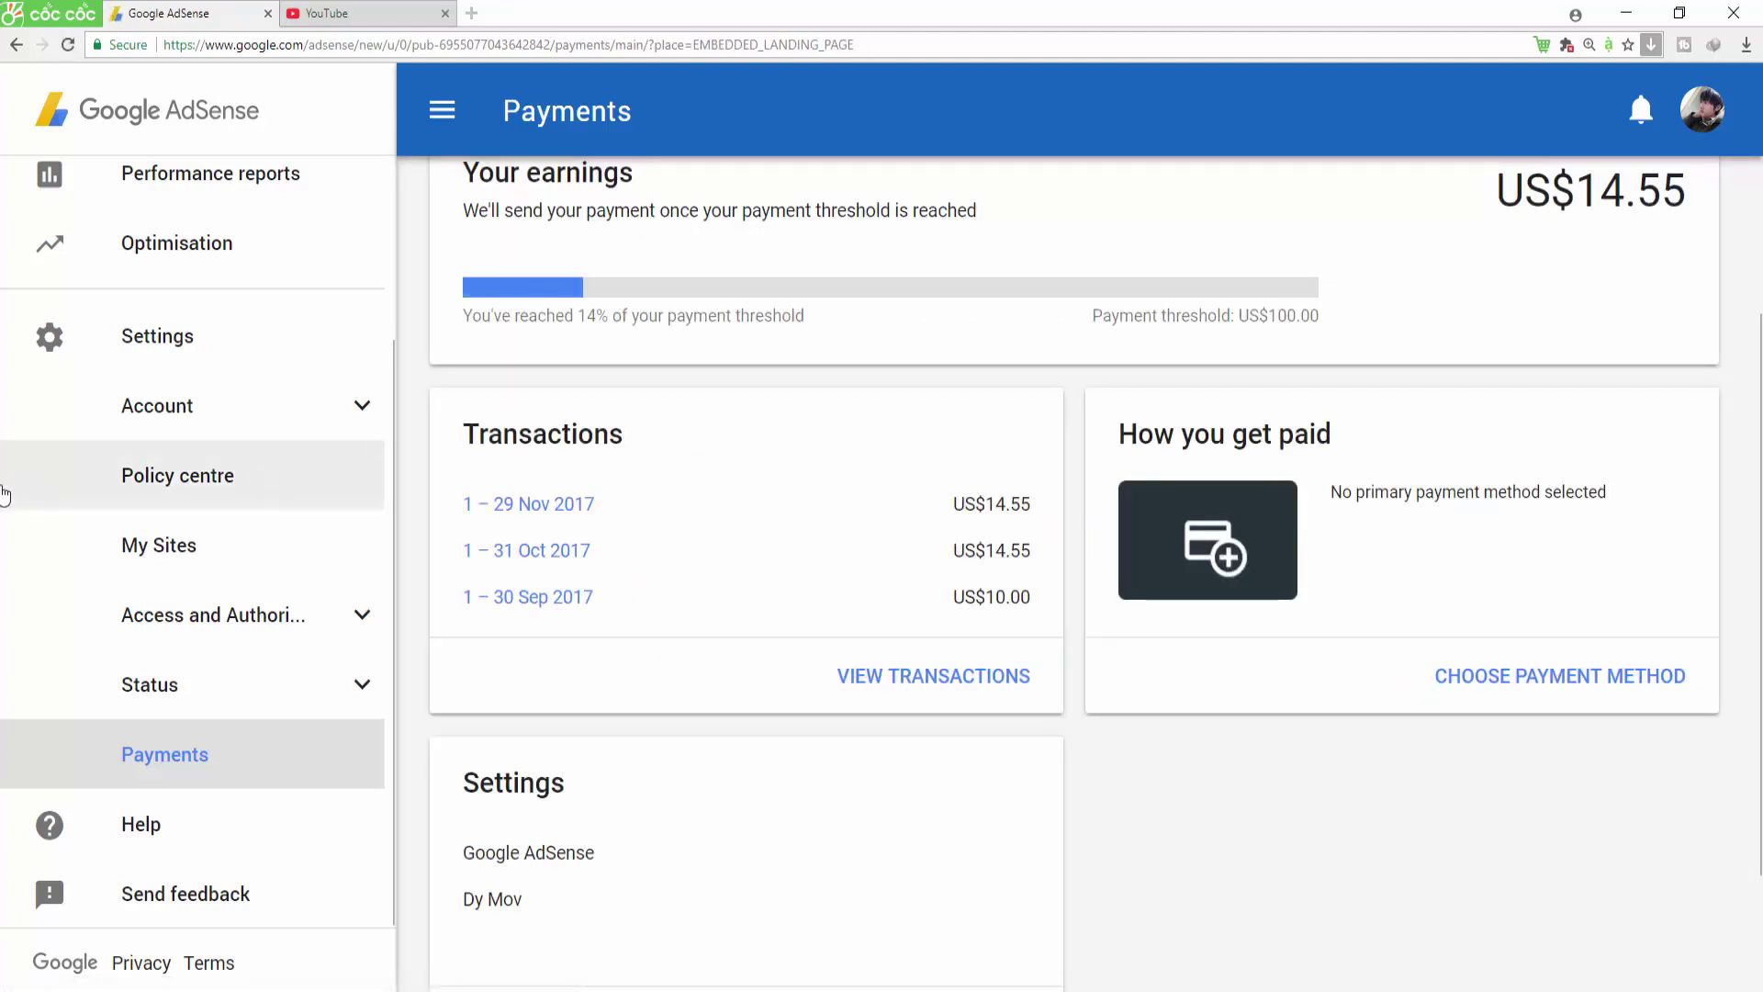
Set the Western Union card to Primary on the Payment methods page
{"action": "scroll", "coordinate": [1415, 546], "scroll_direction": "down", "scroll_amount": 2}
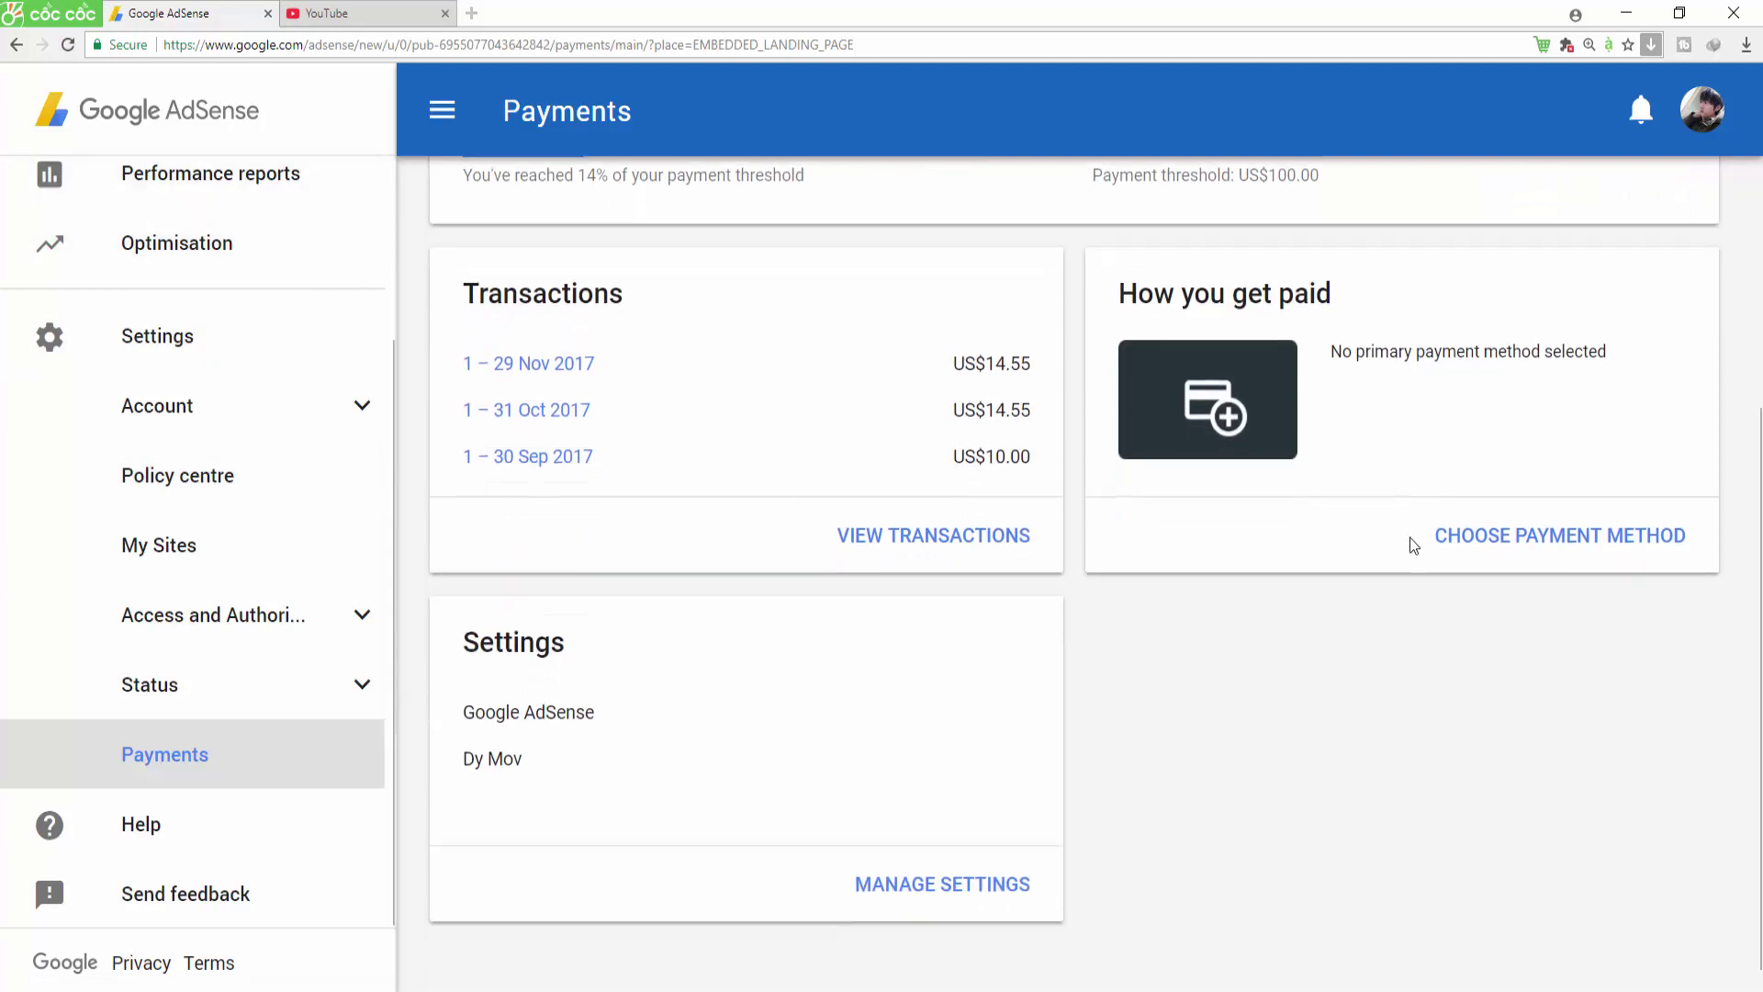
{"action": "scroll", "coordinate": [1412, 545], "scroll_direction": "up", "scroll_amount": 3}
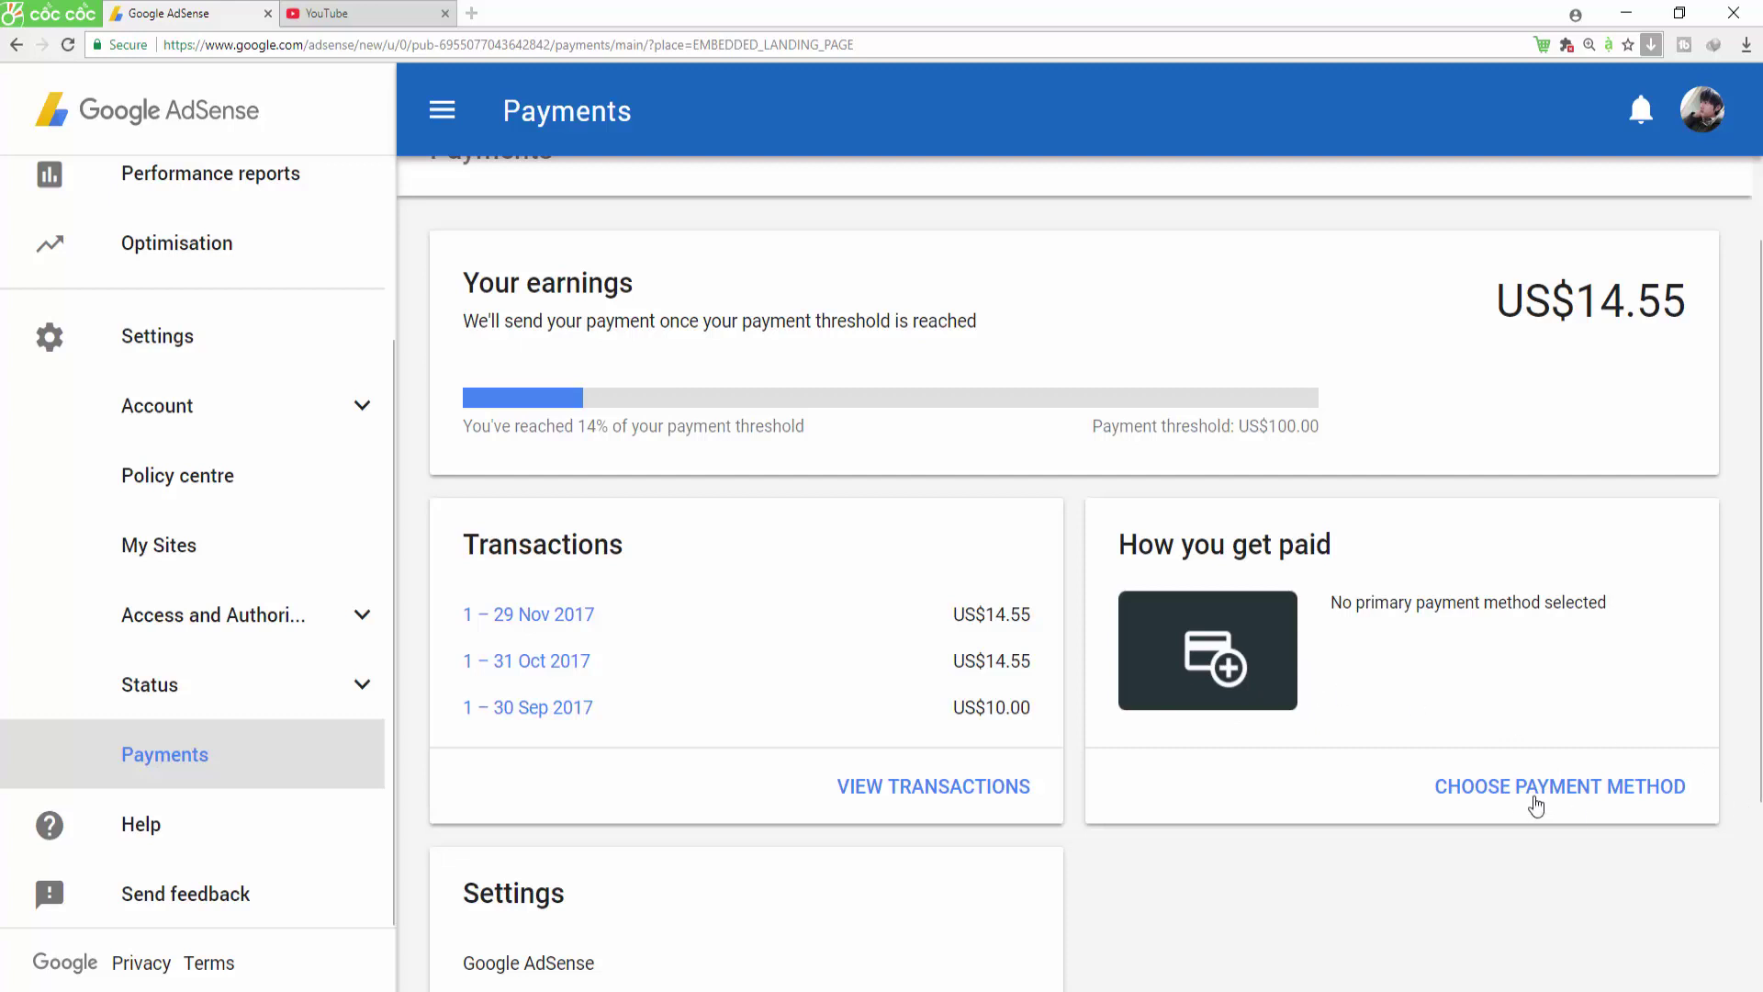
{"action": "left_click", "coordinate": [1531, 788]}
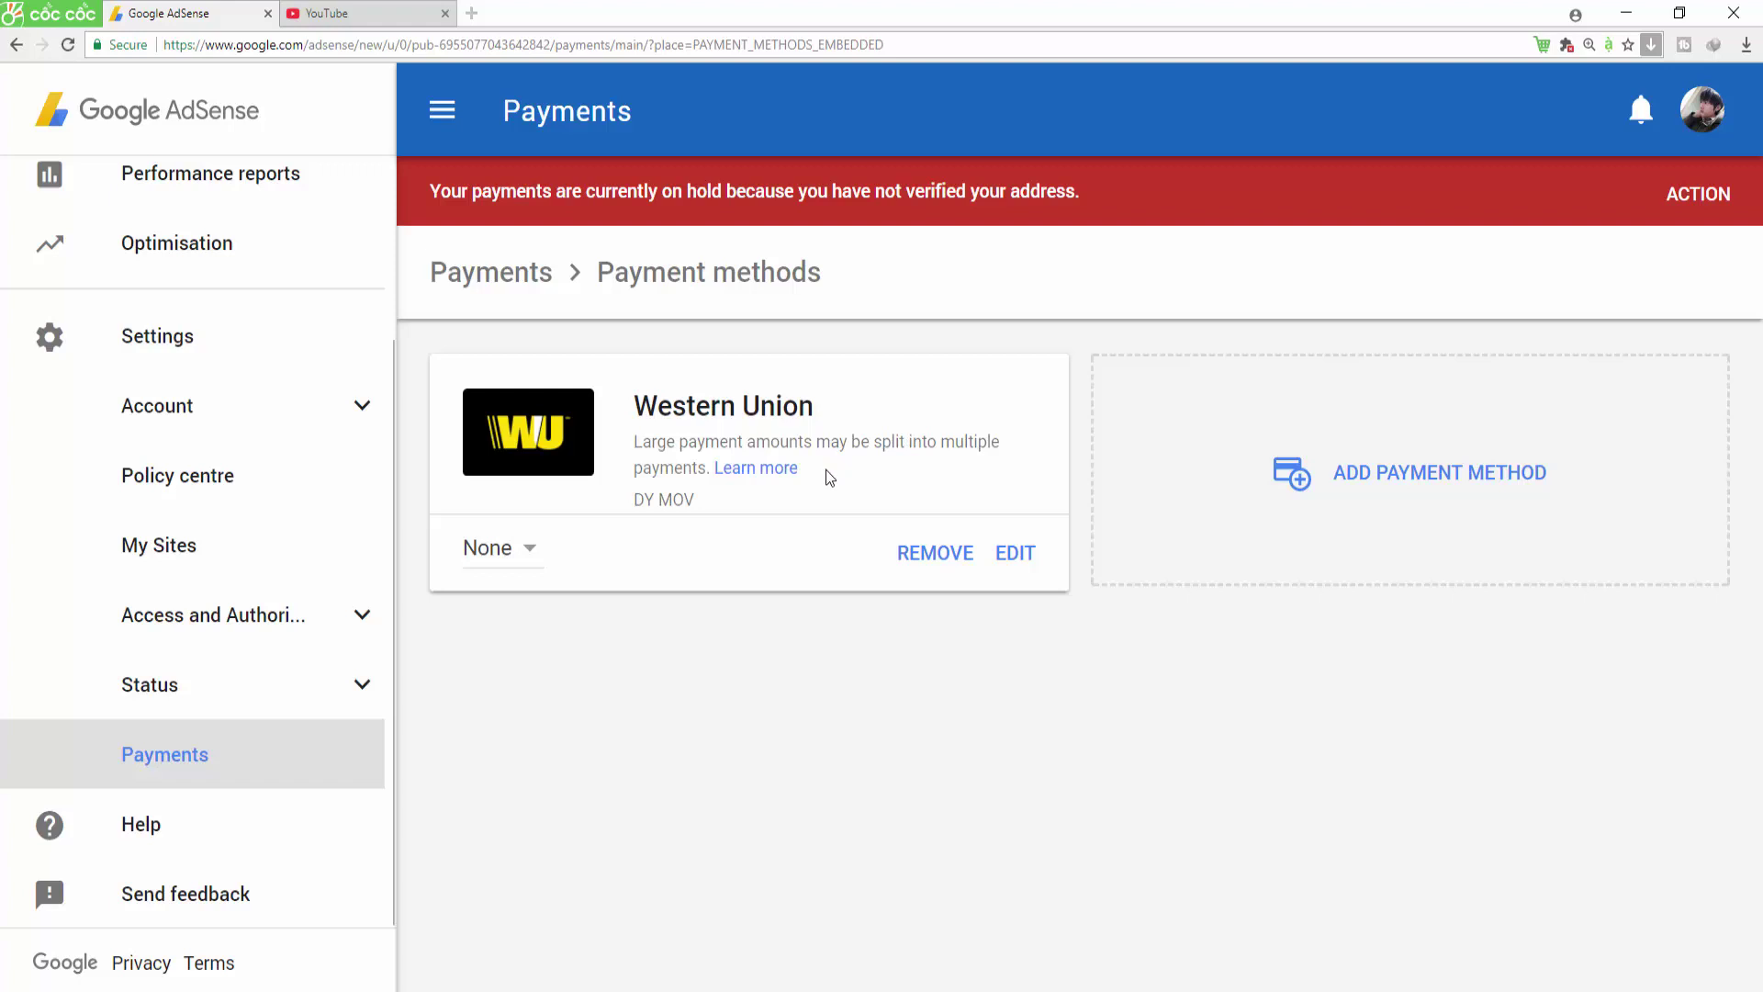
{"action": "left_click", "coordinate": [532, 556]}
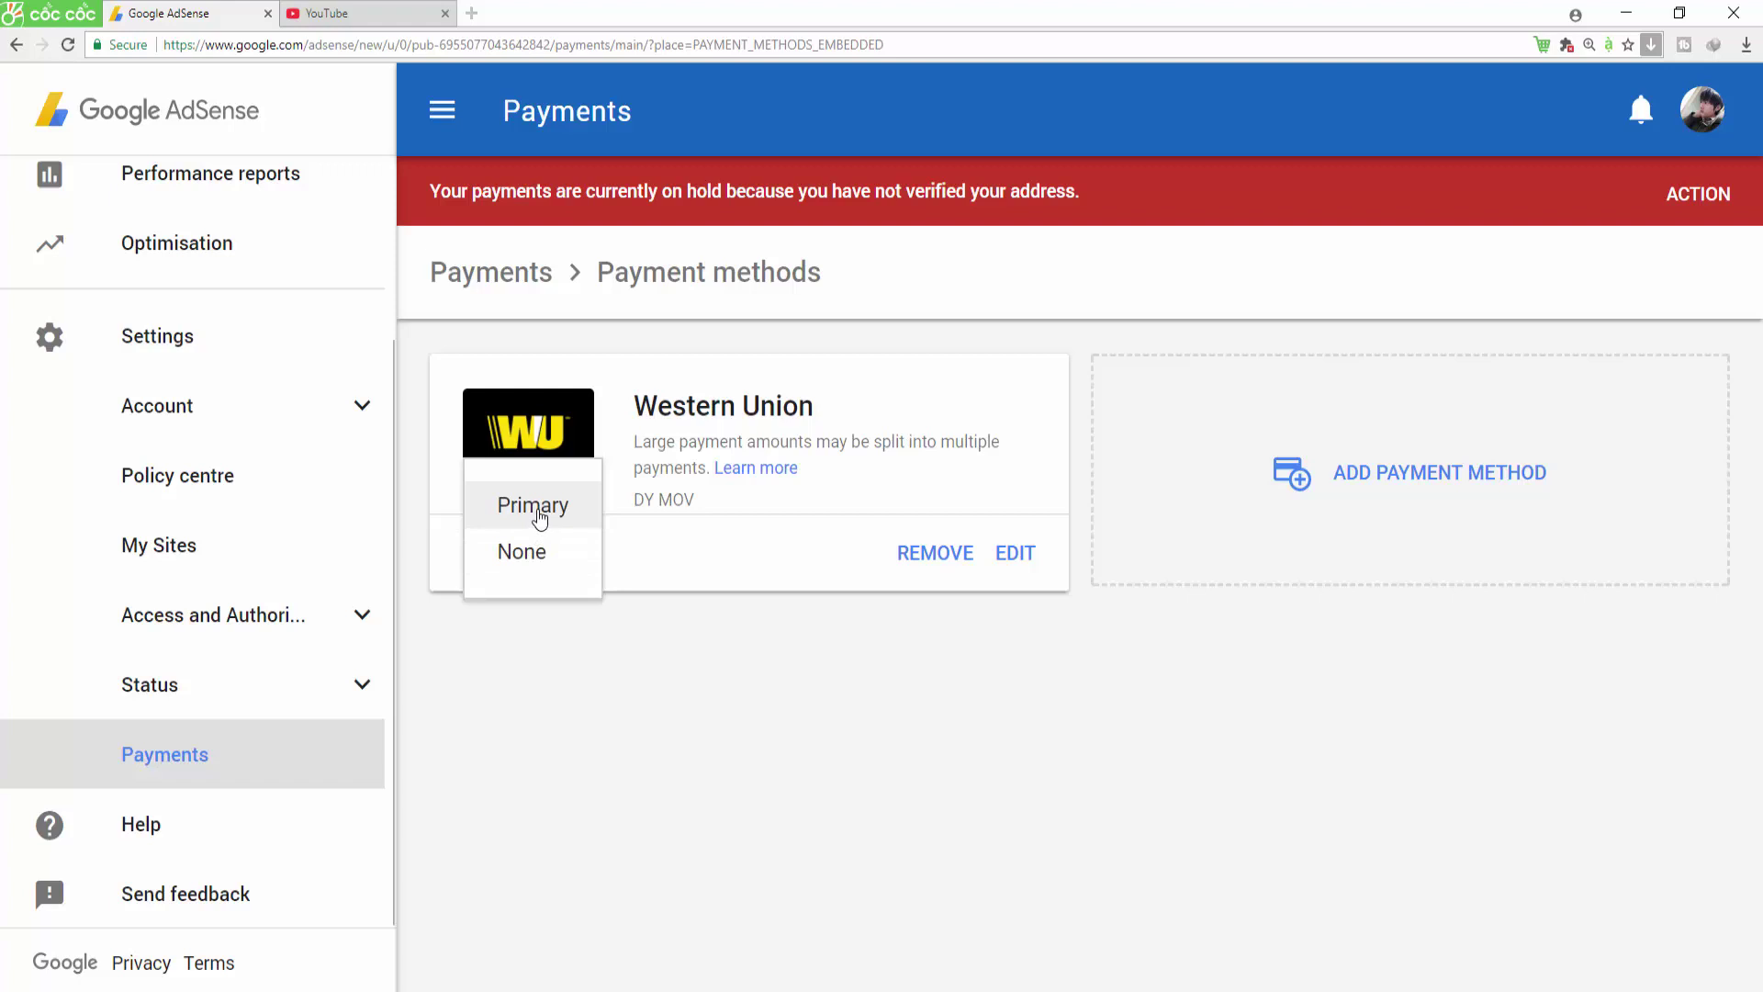
{"action": "left_click", "coordinate": [539, 507]}
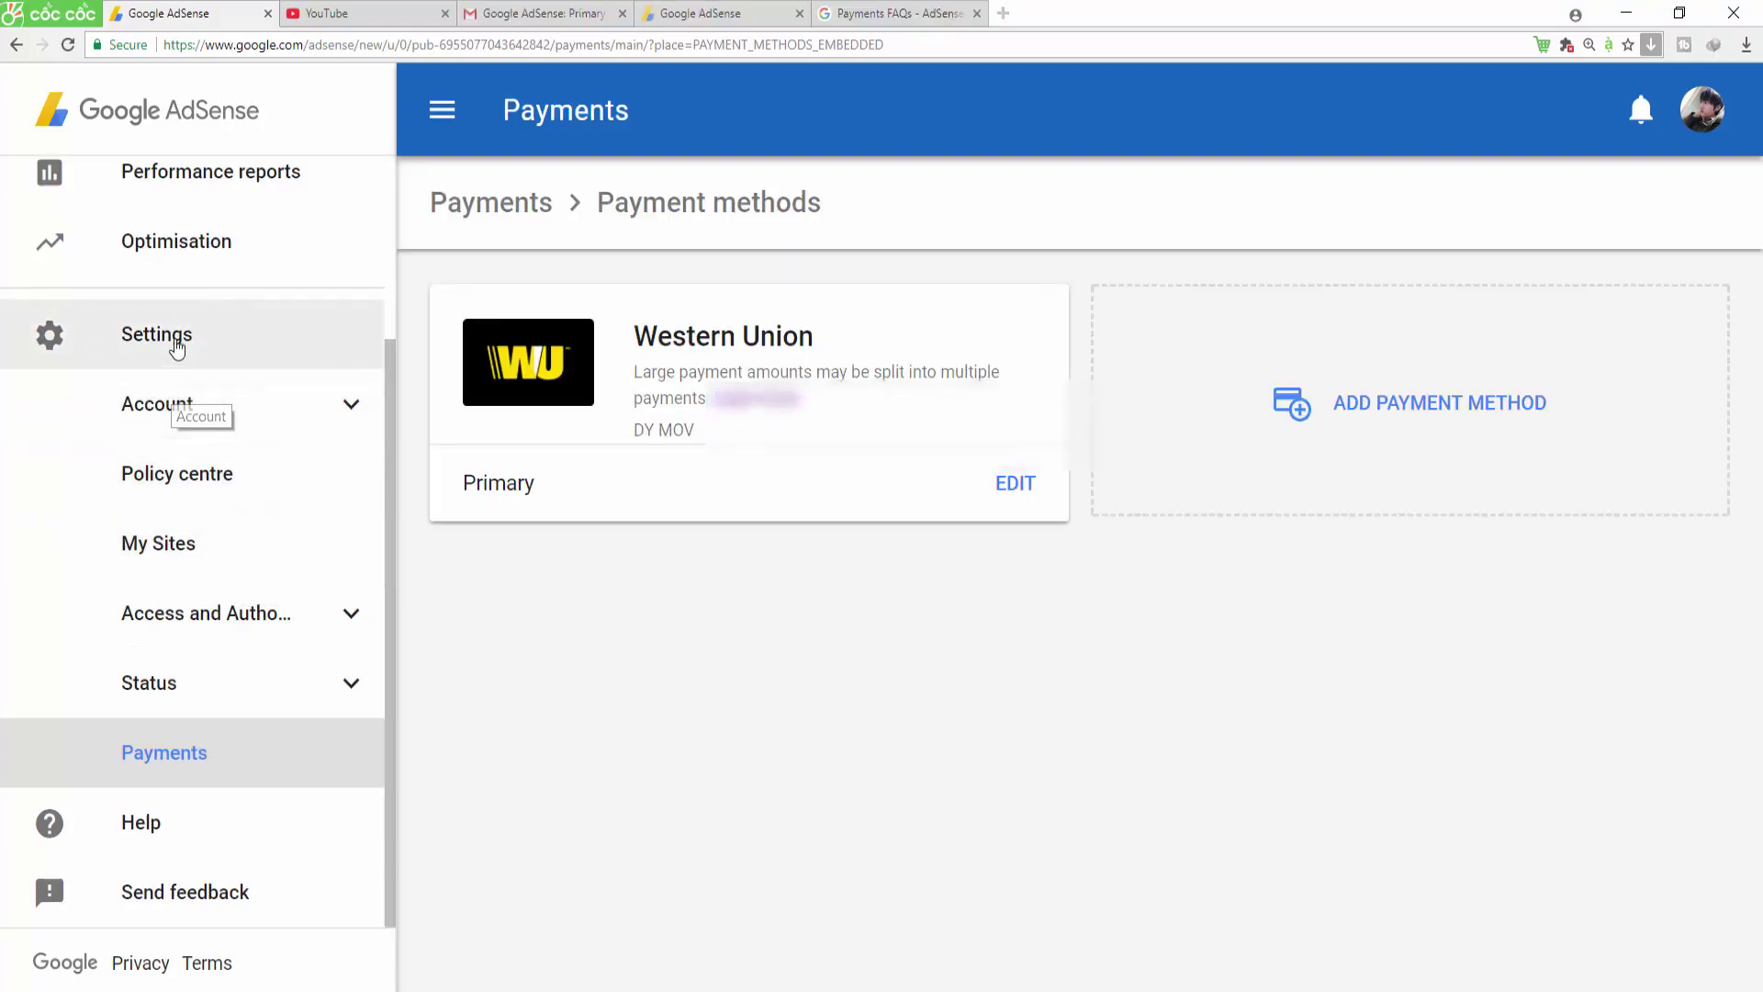
In Settings > Account > Personal settings, enter the contact's first name, last name and phone number
{"action": "left_click", "coordinate": [178, 348]}
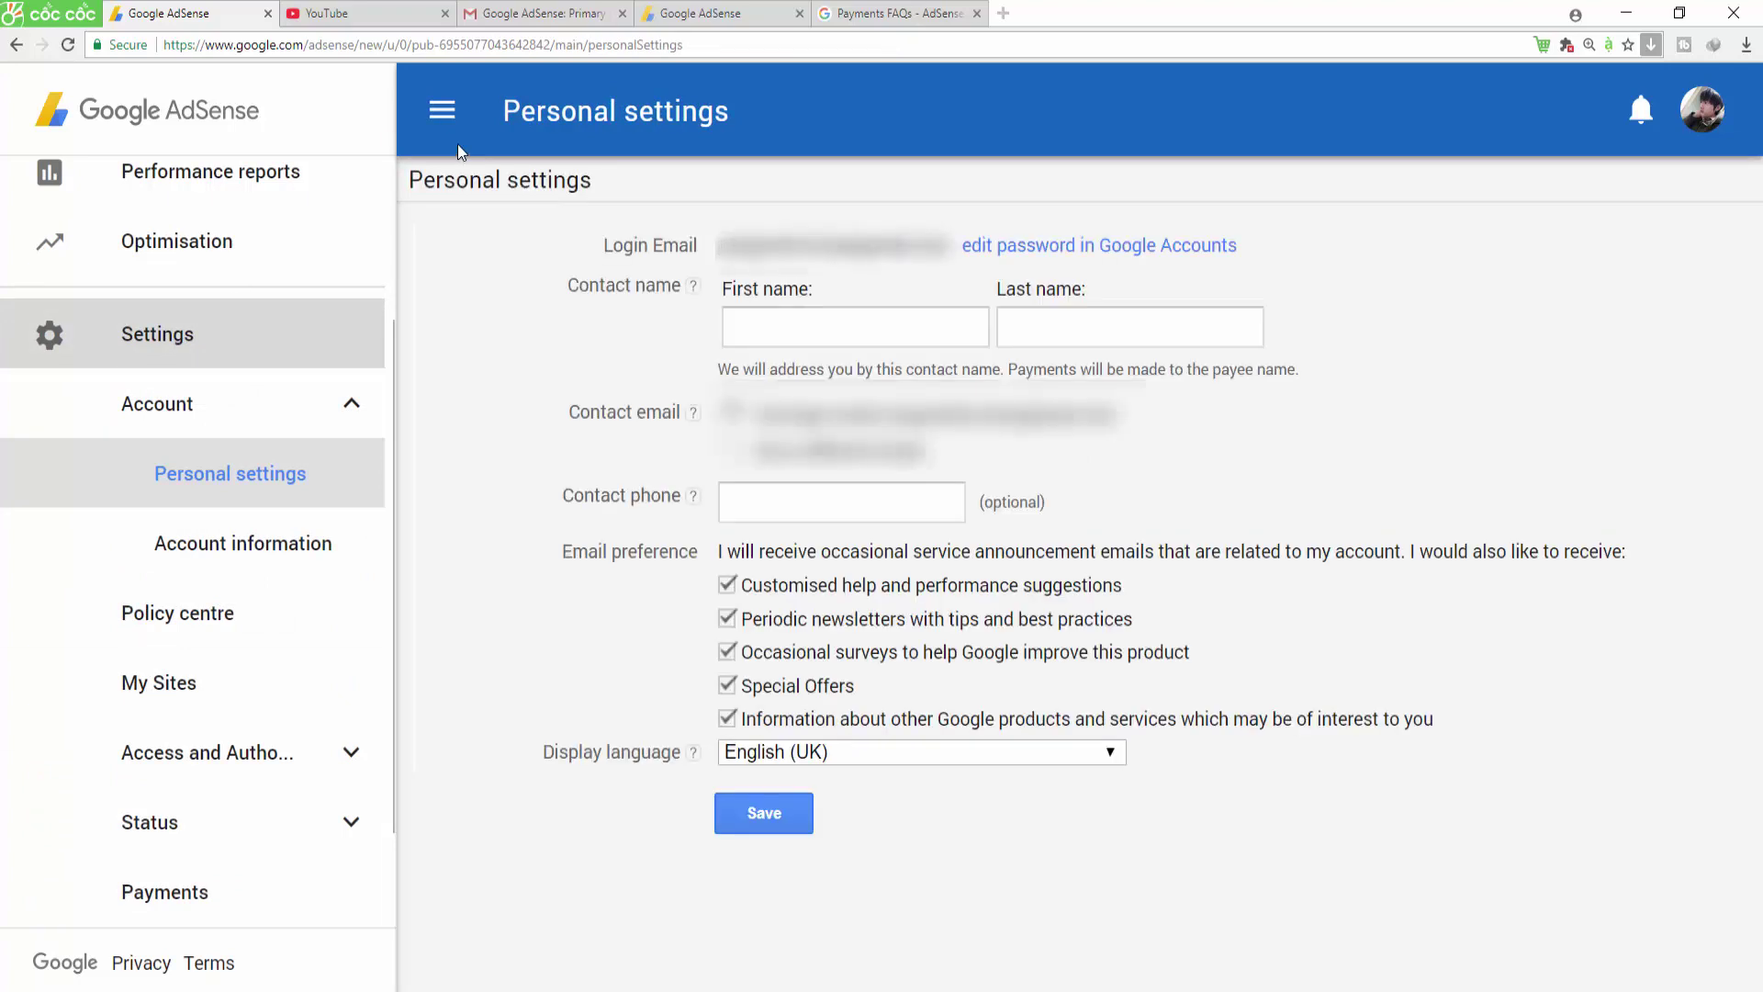
{"action": "left_click", "coordinate": [842, 320]}
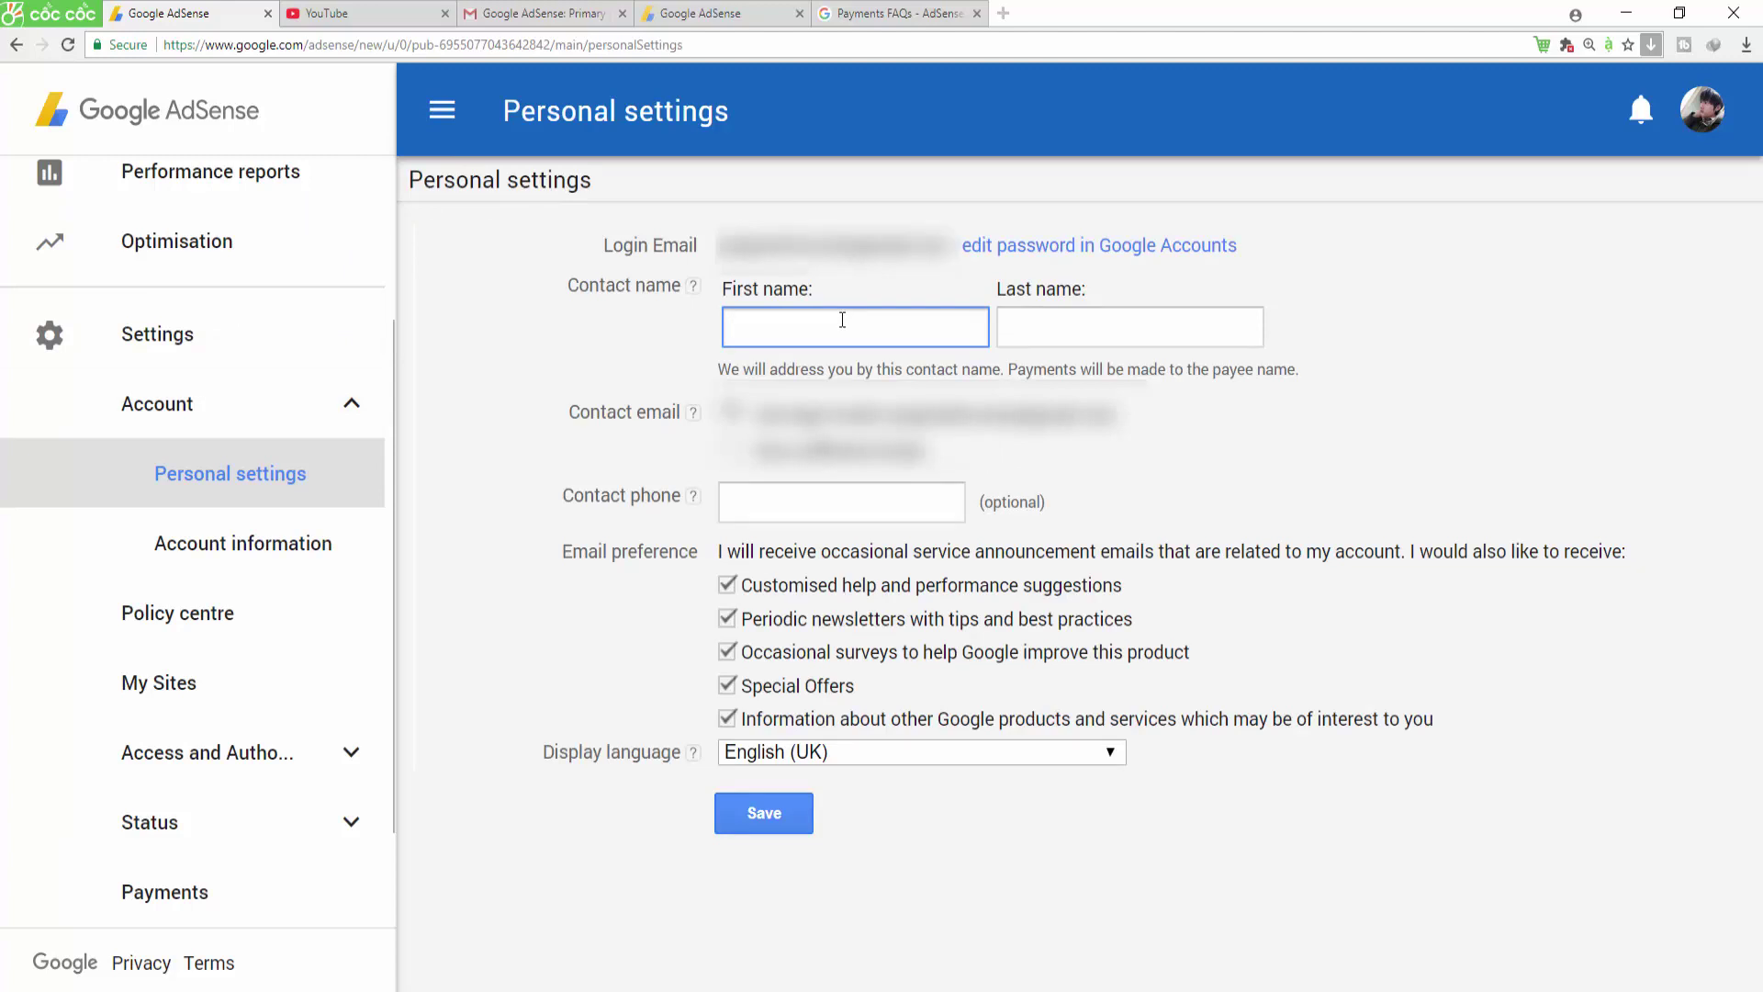
{"action": "type", "text": "DY"}
{"action": "left_click", "coordinate": [1004, 333]}
{"action": "type", "text": "M"}
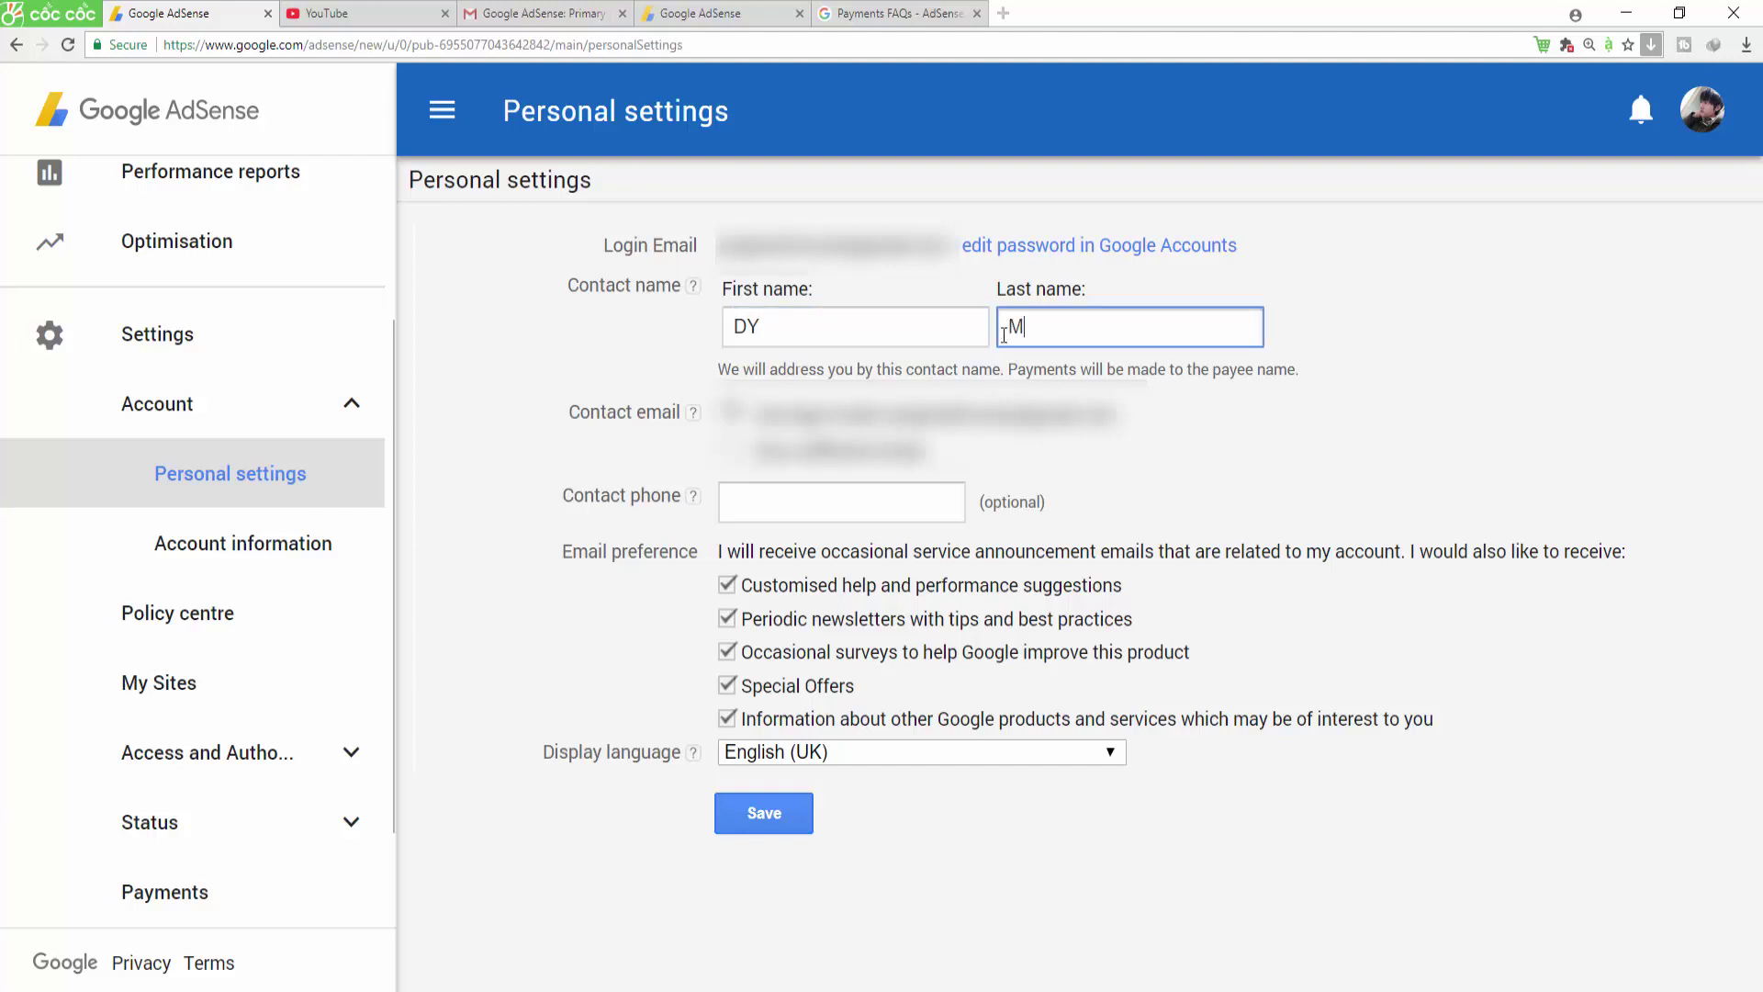
{"action": "type", "text": "OVE"}
{"action": "left_click", "coordinate": [776, 500]}
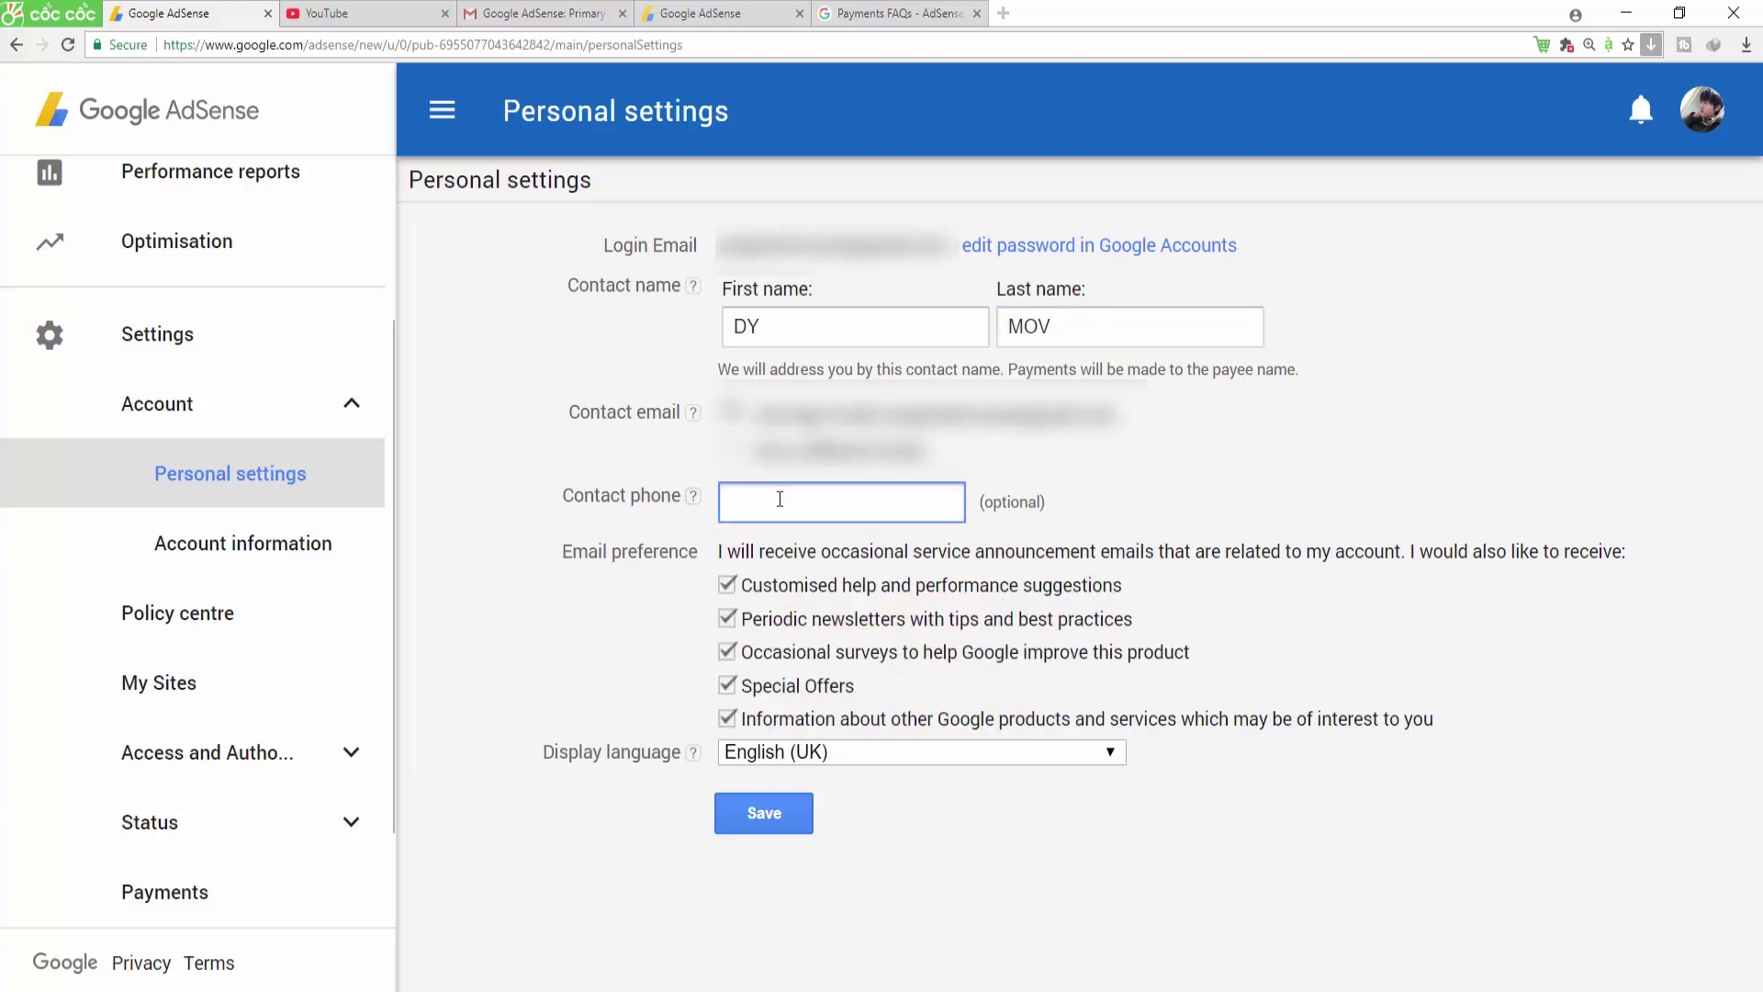
Review and correct the value in the Contact phone field
{"action": "left_click_drag", "start_coordinate": [886, 502], "coordinate": [698, 486]}
{"action": "left_click", "coordinate": [897, 506]}
{"action": "triple_click", "coordinate": [837, 502]}
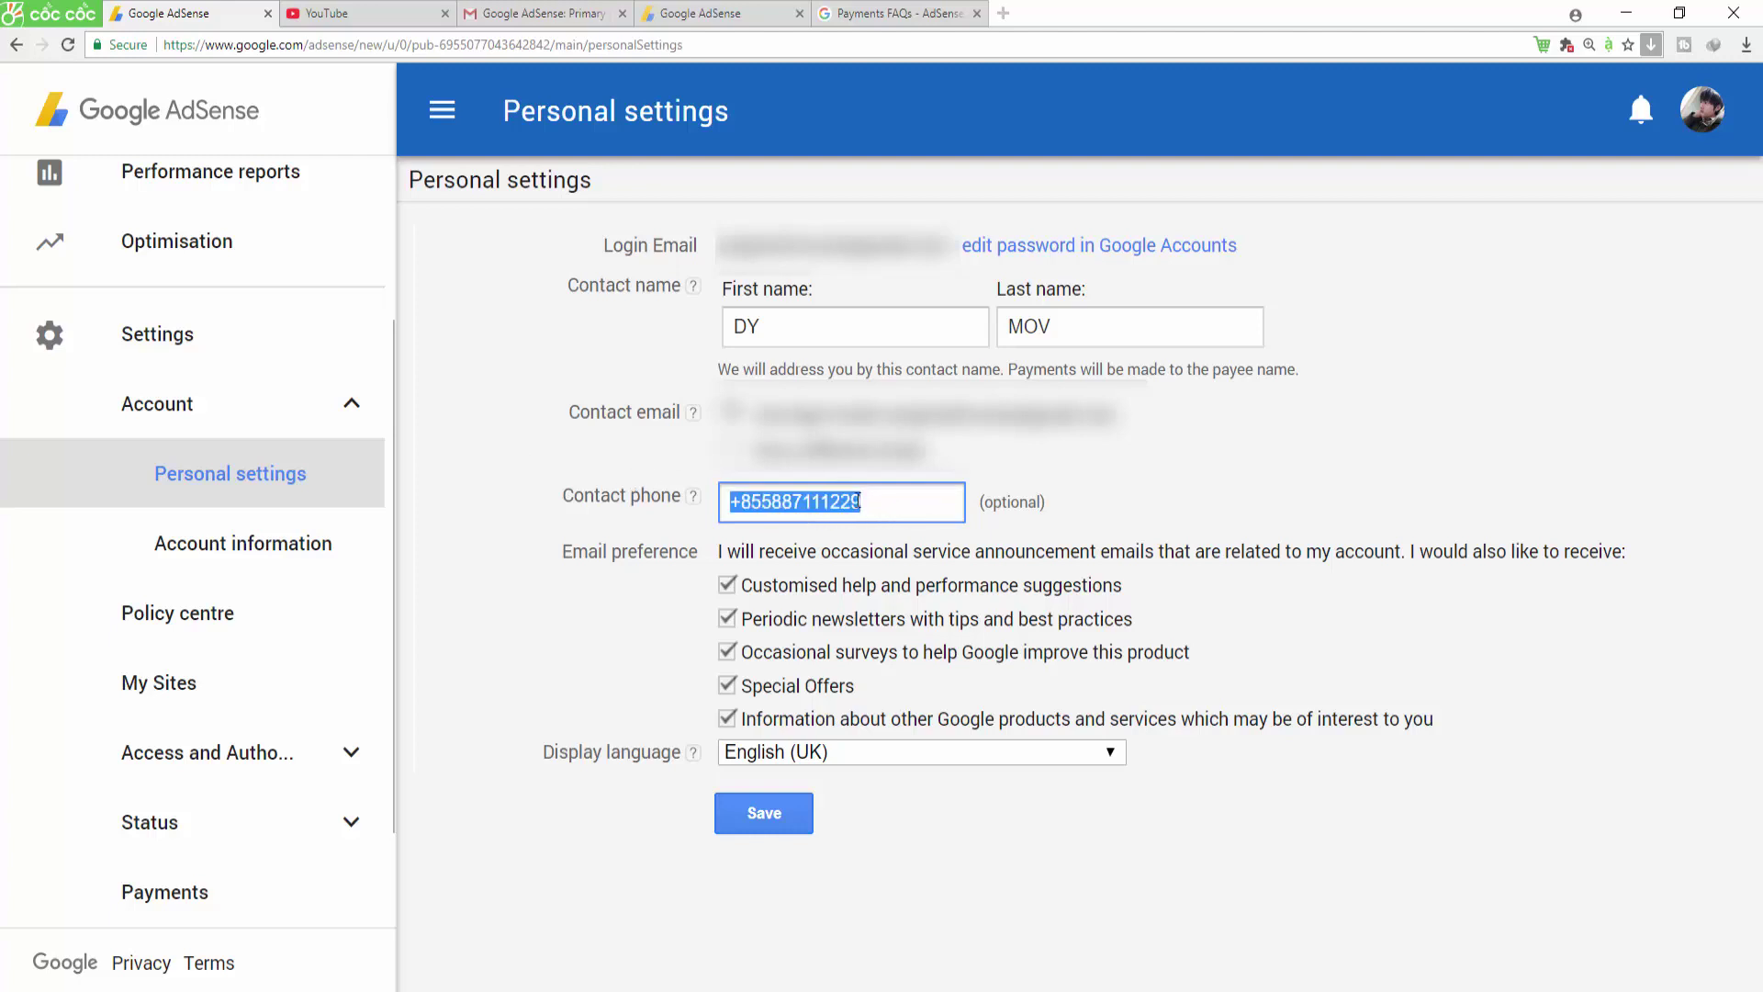
{"action": "left_click", "coordinate": [899, 506]}
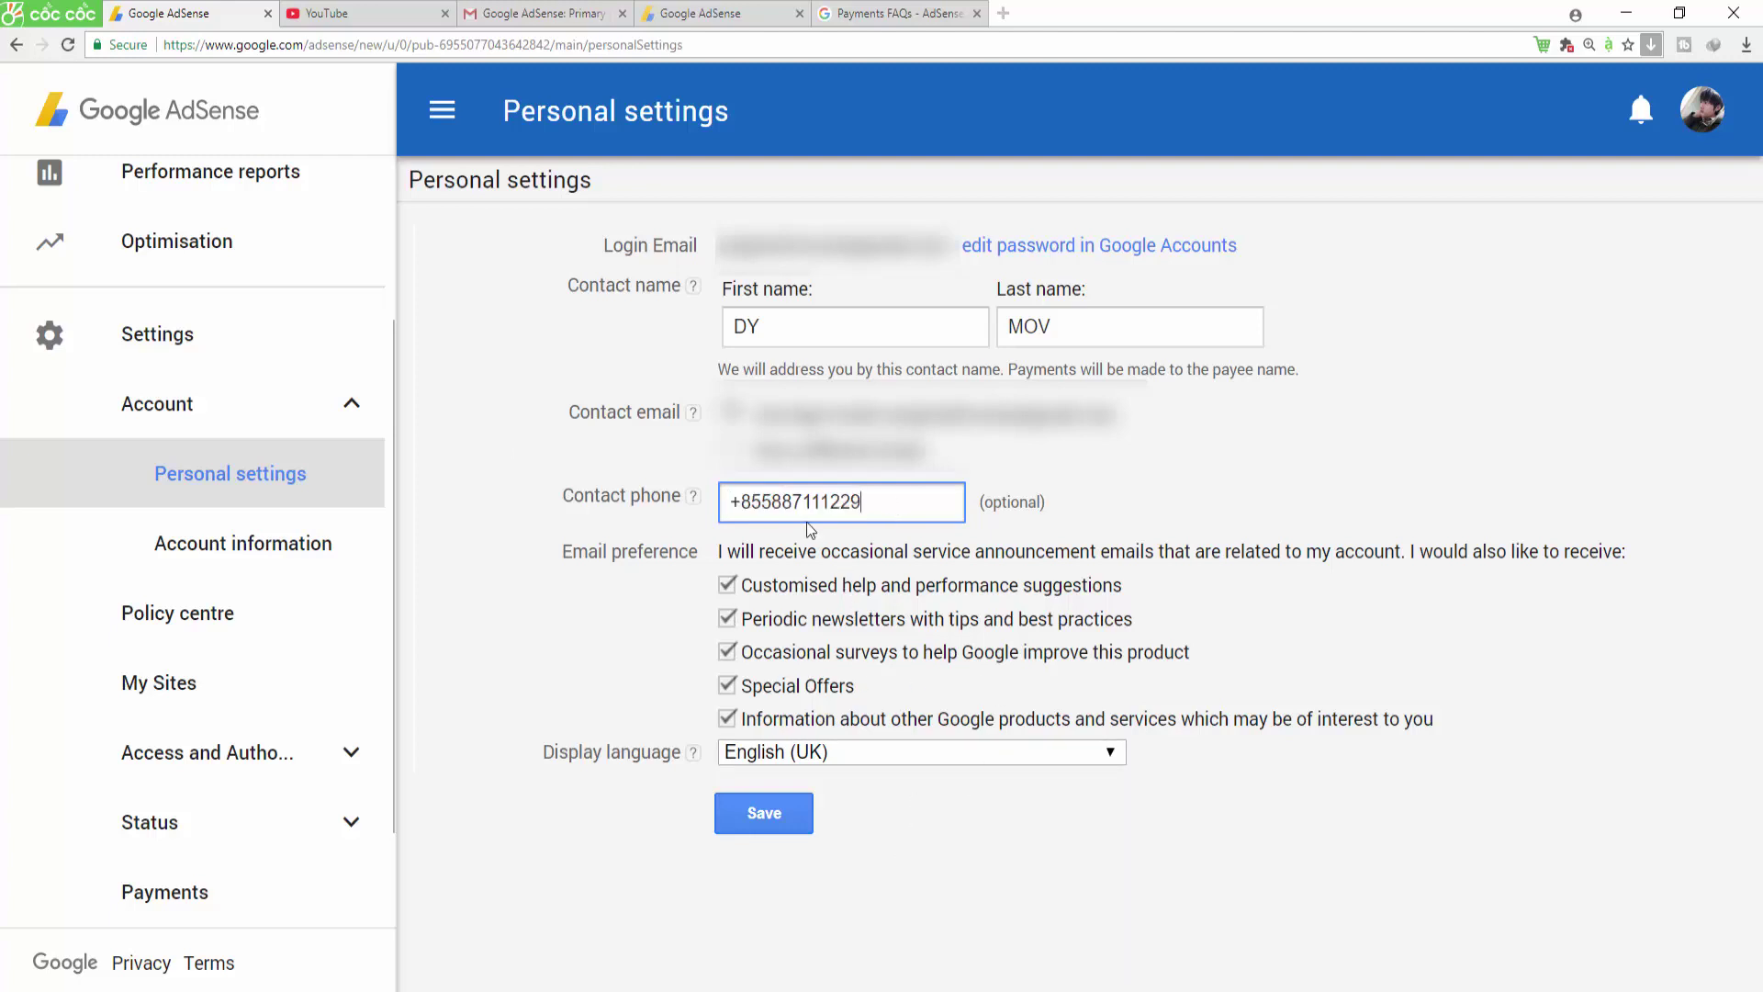
Check the contact first and last name fields, then save the personal settings
{"action": "left_click", "coordinate": [813, 329]}
{"action": "key", "text": "ctrl+a"}
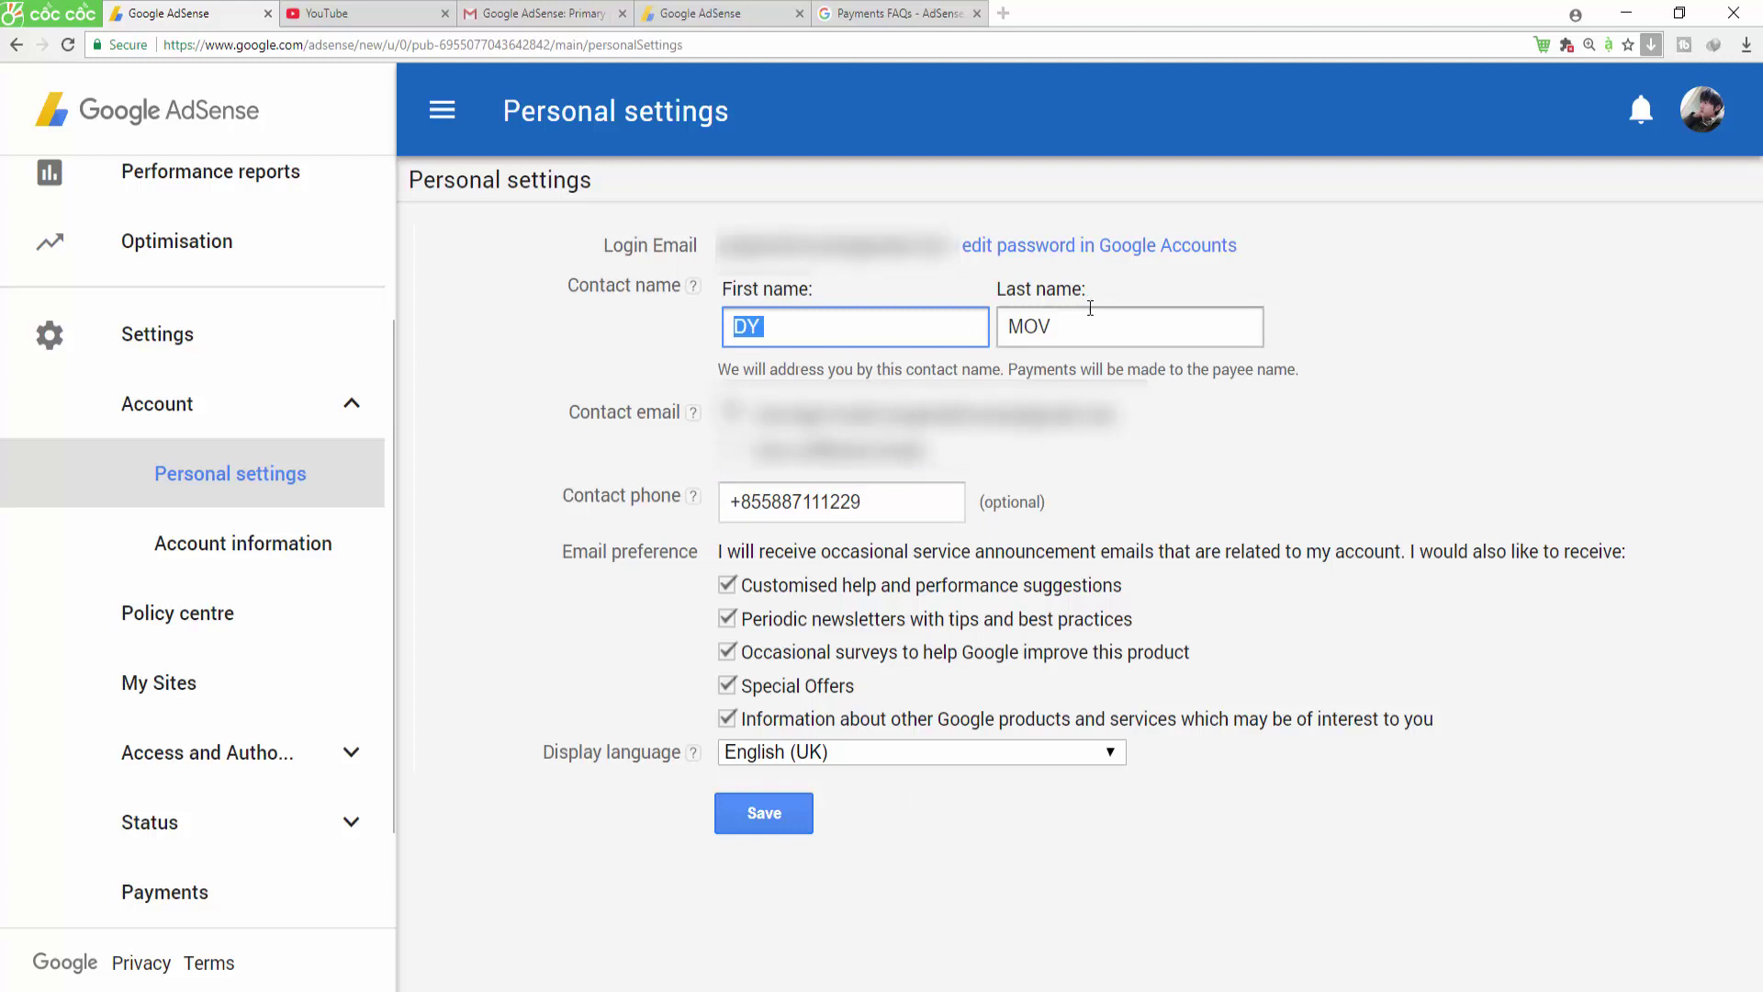
{"action": "key", "text": "Tab"}
{"action": "left_click", "coordinate": [794, 326]}
{"action": "key", "text": "ctrl+a"}
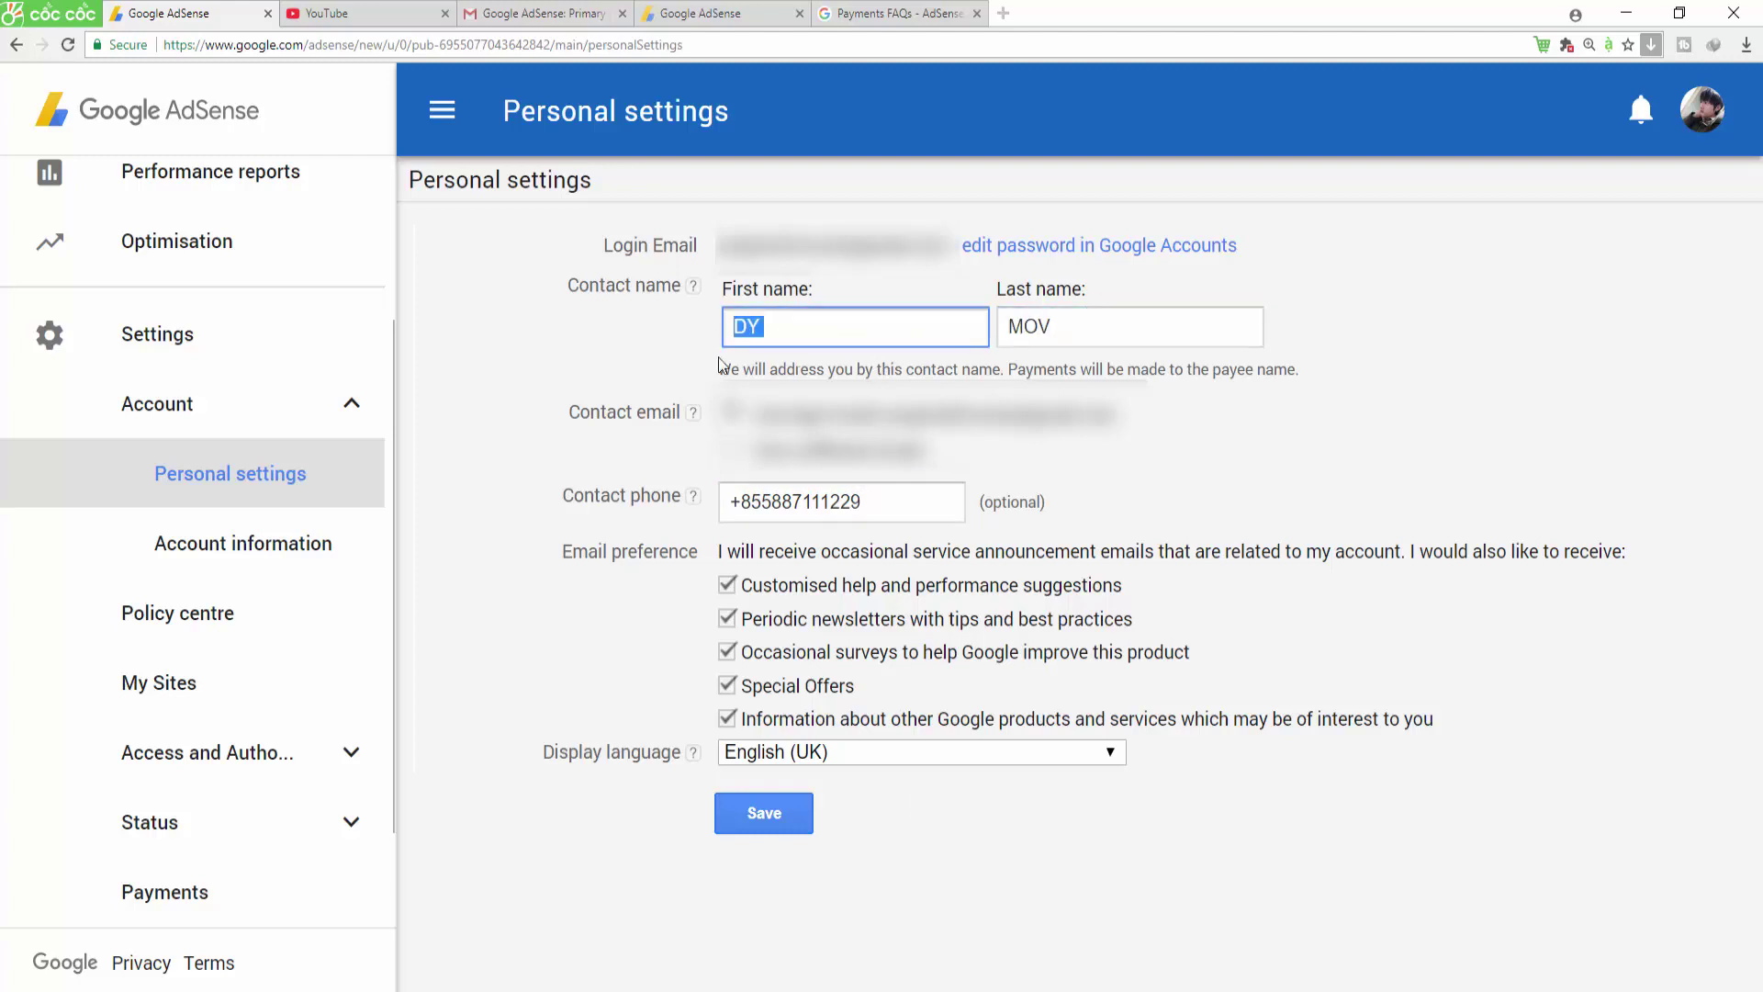
{"action": "left_click", "coordinate": [913, 865]}
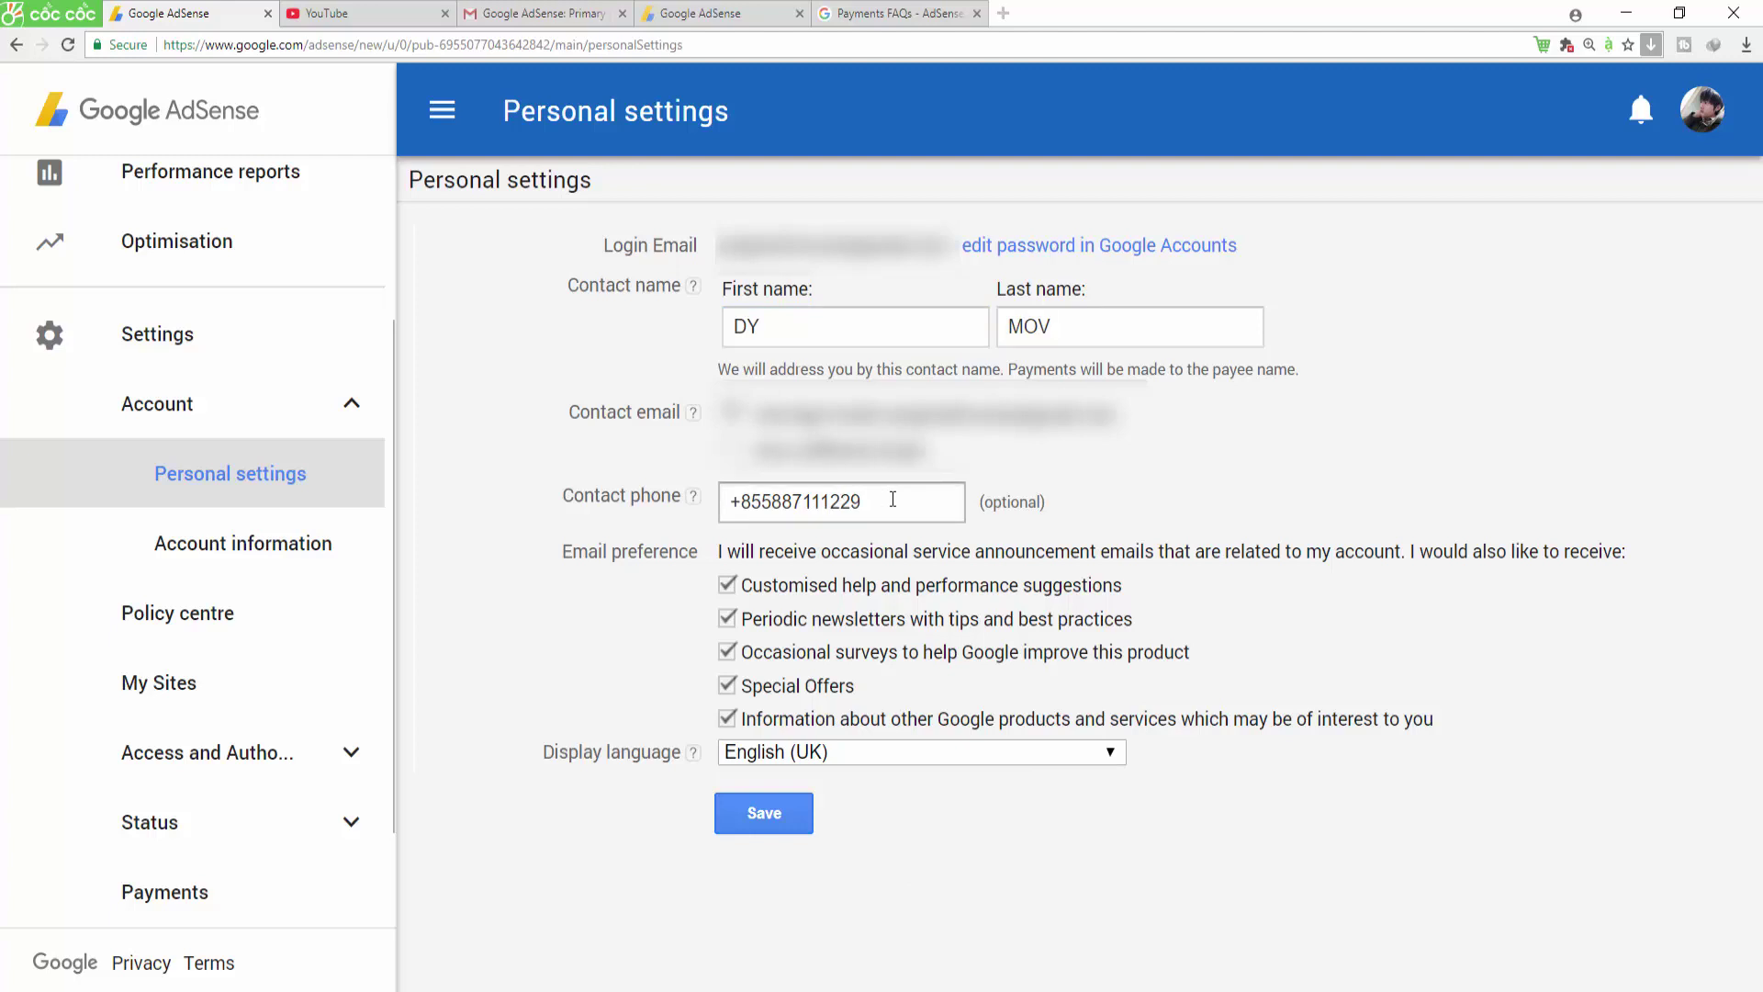
{"action": "left_click", "coordinate": [765, 814]}
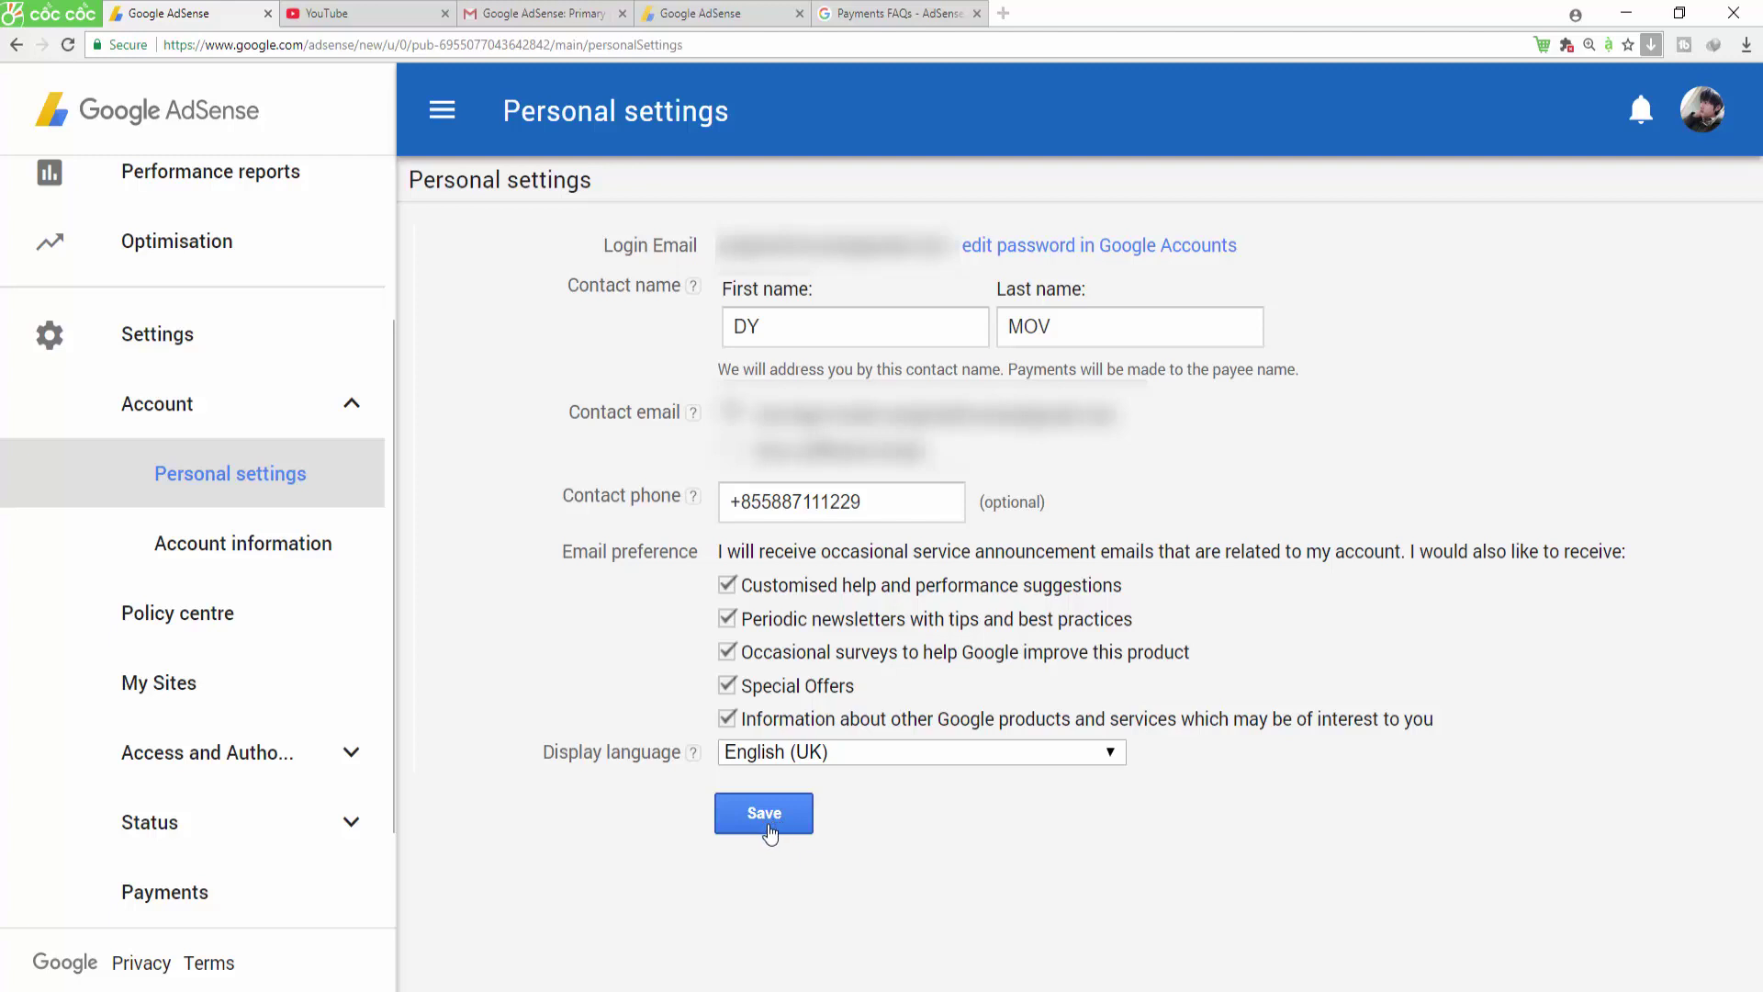
{"action": "left_click", "coordinate": [769, 820]}
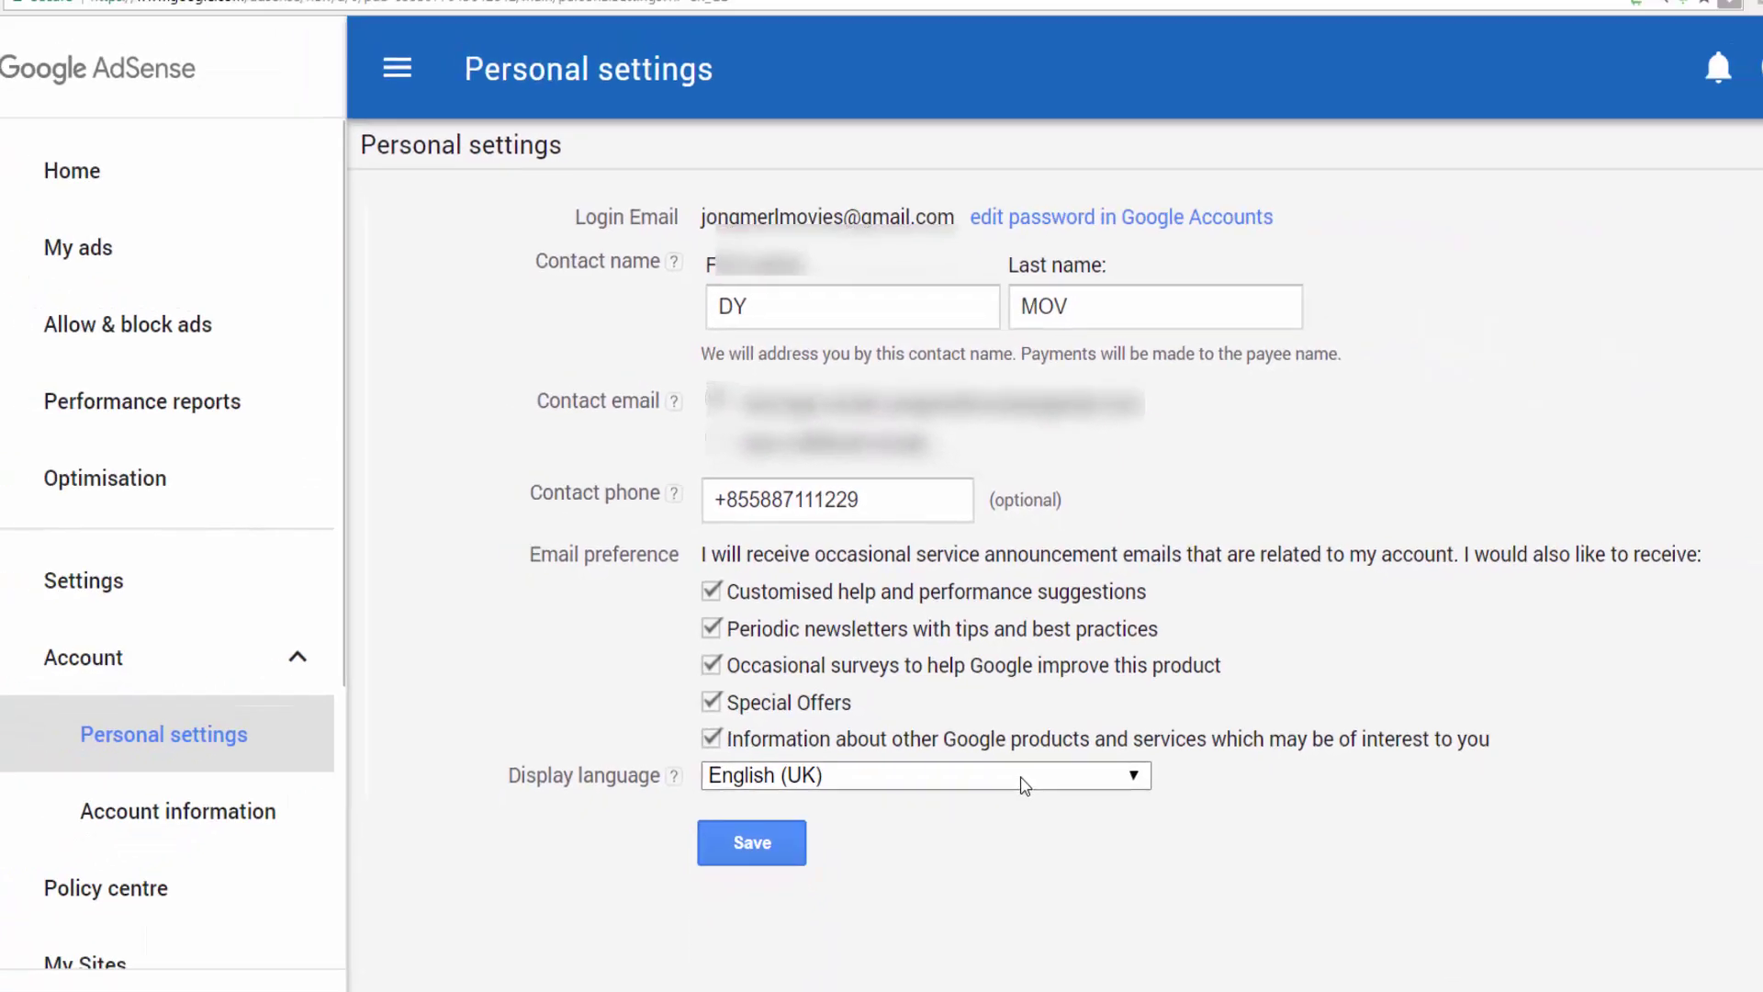
{"action": "scroll", "coordinate": [110, 561], "scroll_direction": "down", "scroll_amount": 3}
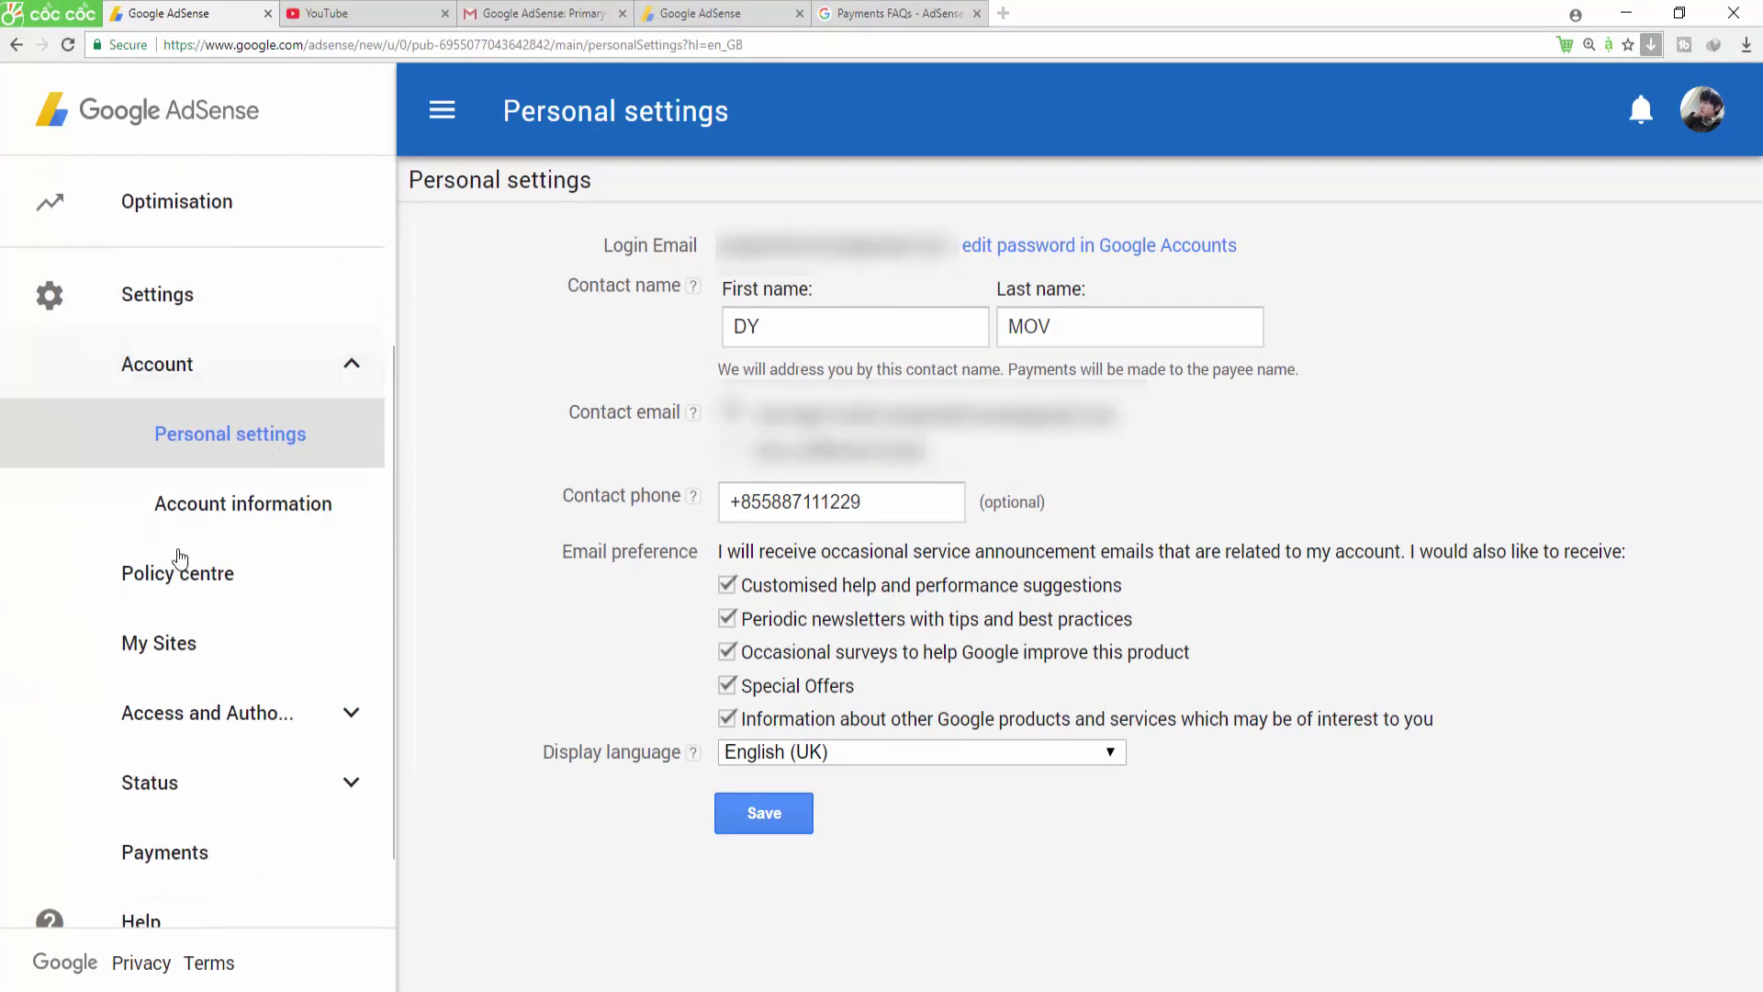
{"action": "scroll", "coordinate": [180, 557], "scroll_direction": "down", "scroll_amount": 1}
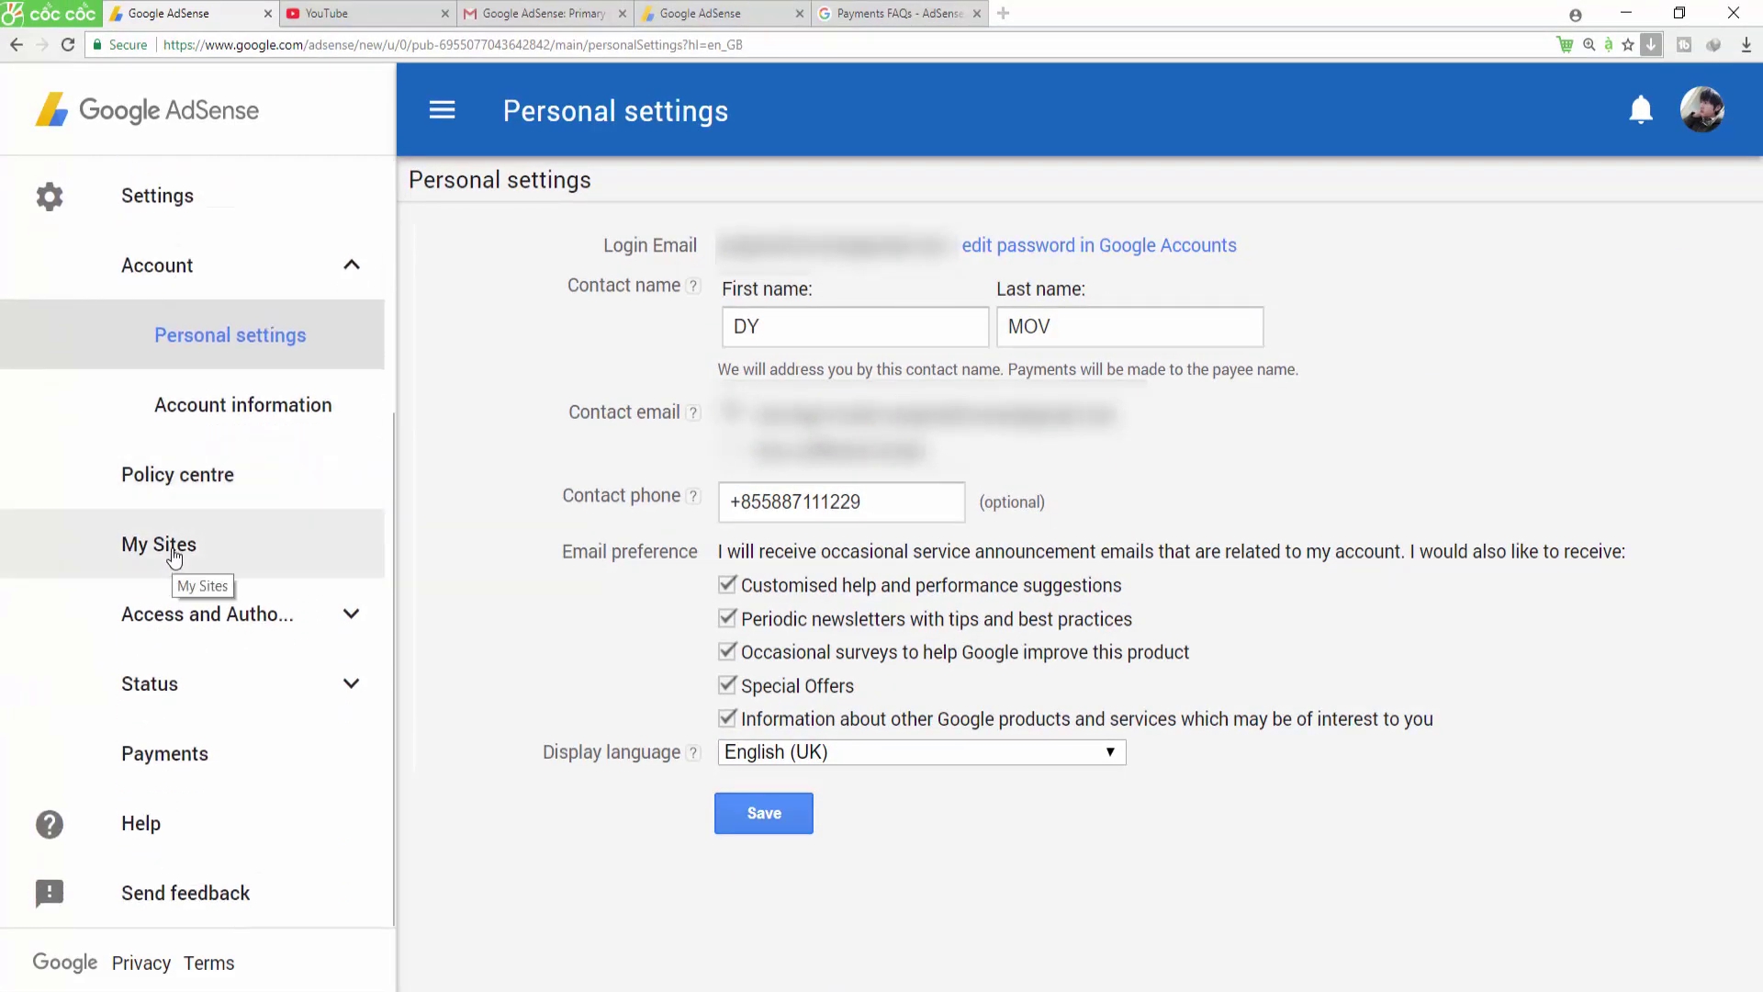
{"action": "scroll", "coordinate": [175, 556], "scroll_direction": "up", "scroll_amount": 4}
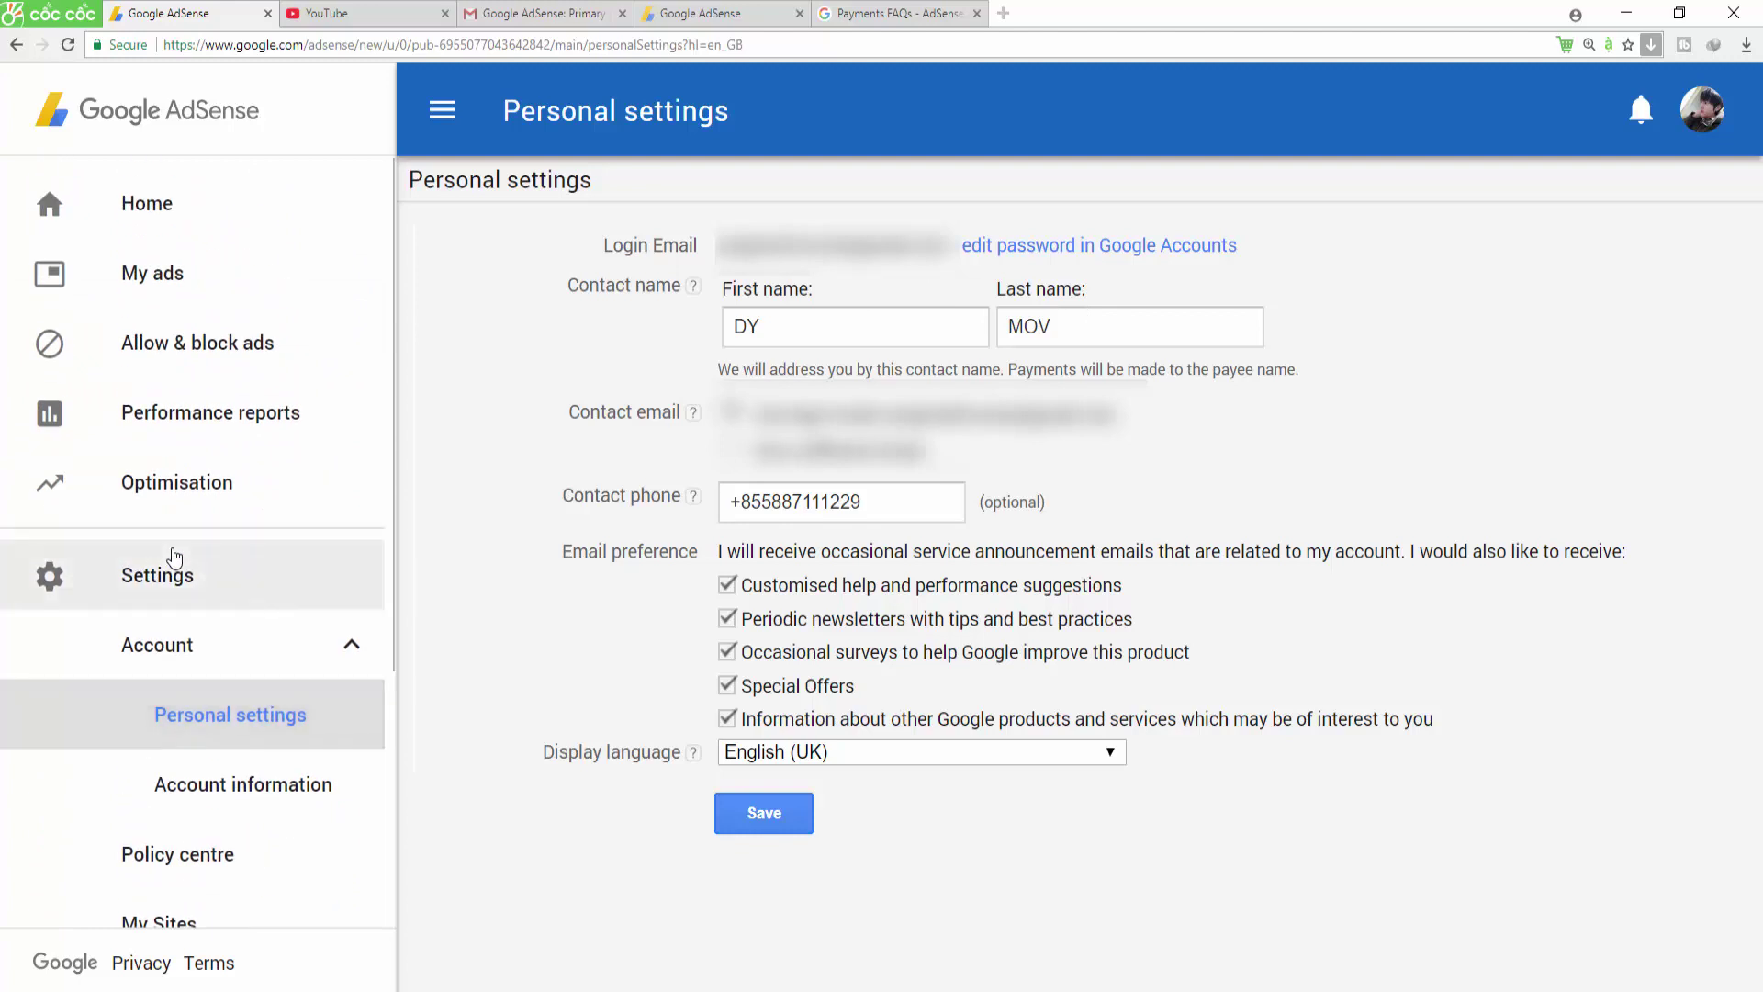